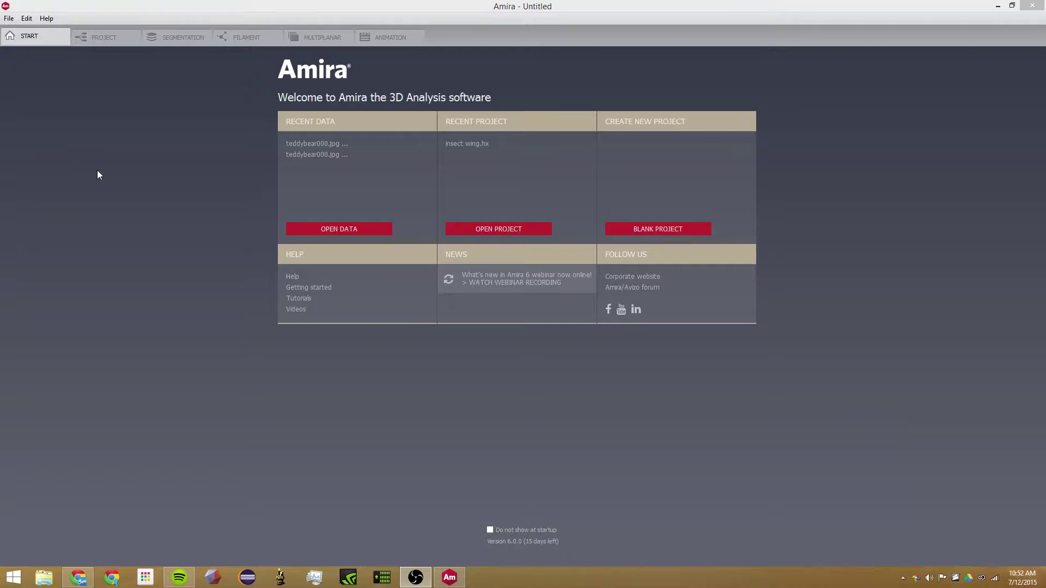
# - Load the teddybear000 to teddybear061 image slices, using Channel 1, meter units and a voxel size of 1 x 1 x 1
pyautogui.click(328, 230)
pyautogui.scroll(-1, 142, 240)
pyautogui.doubleClick(141, 239)
pyautogui.click(175, 82)
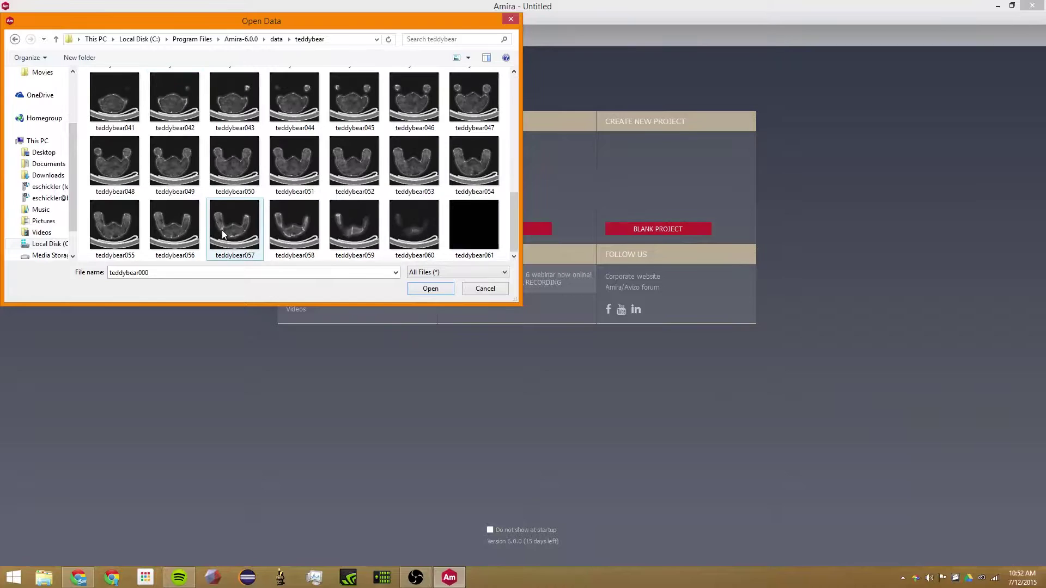
pyautogui.scroll(-5, 403, 216)
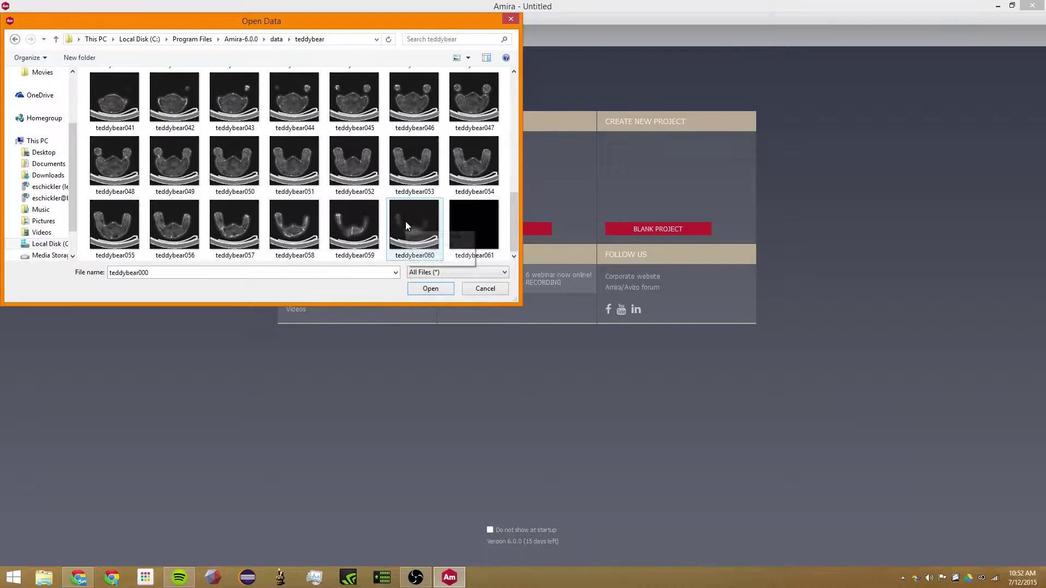
pyautogui.keyDown('shift'); pyautogui.click(470, 220); pyautogui.keyUp('shift')
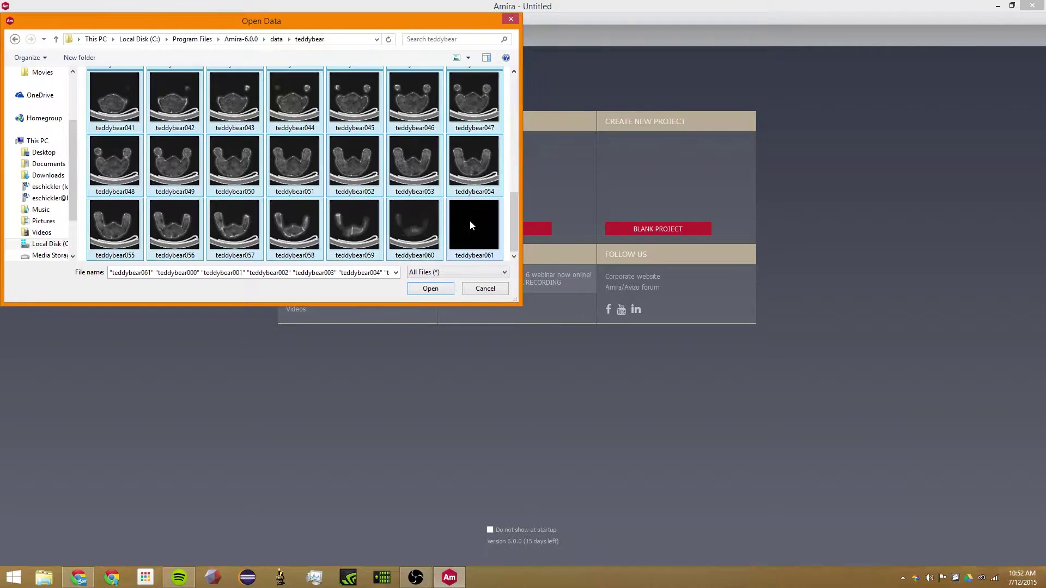
pyautogui.click(438, 293)
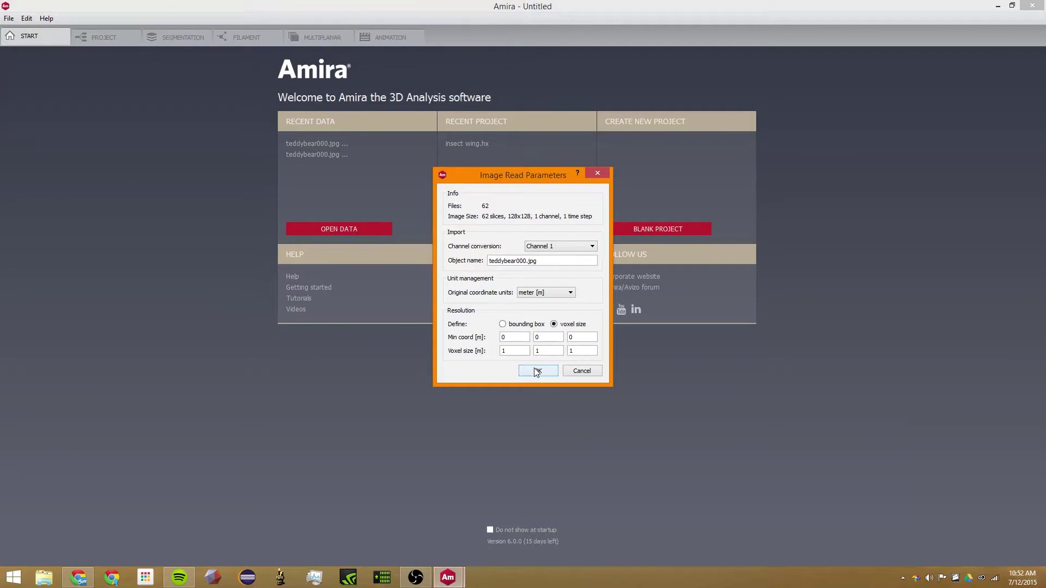
pyautogui.click(537, 371)
# - Attach a Volume Rendering to the teddybear000.jpg data, display it in a single viewer and rotate it
pyautogui.click(71, 102)
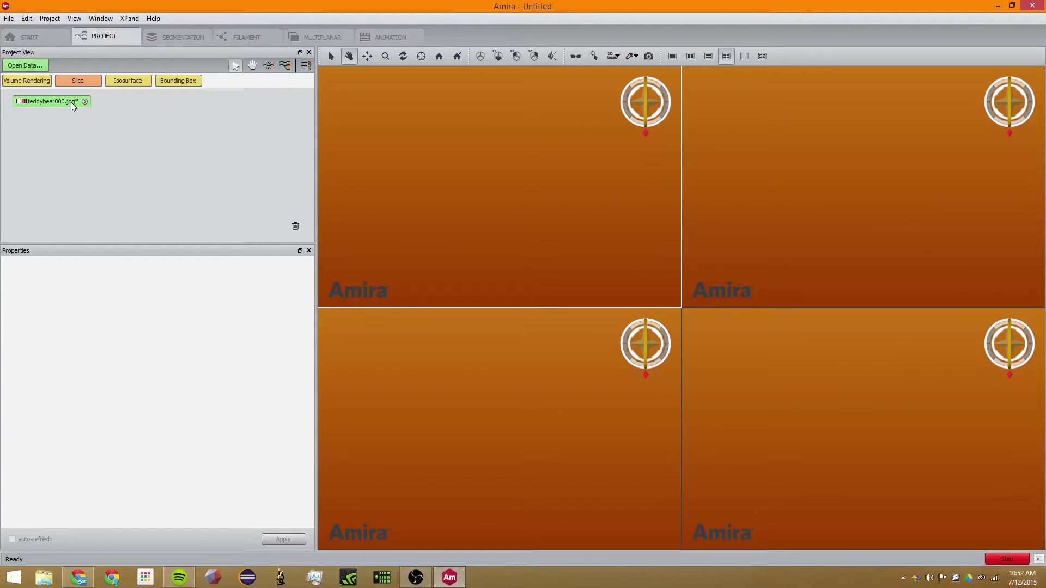
pyautogui.click(27, 80)
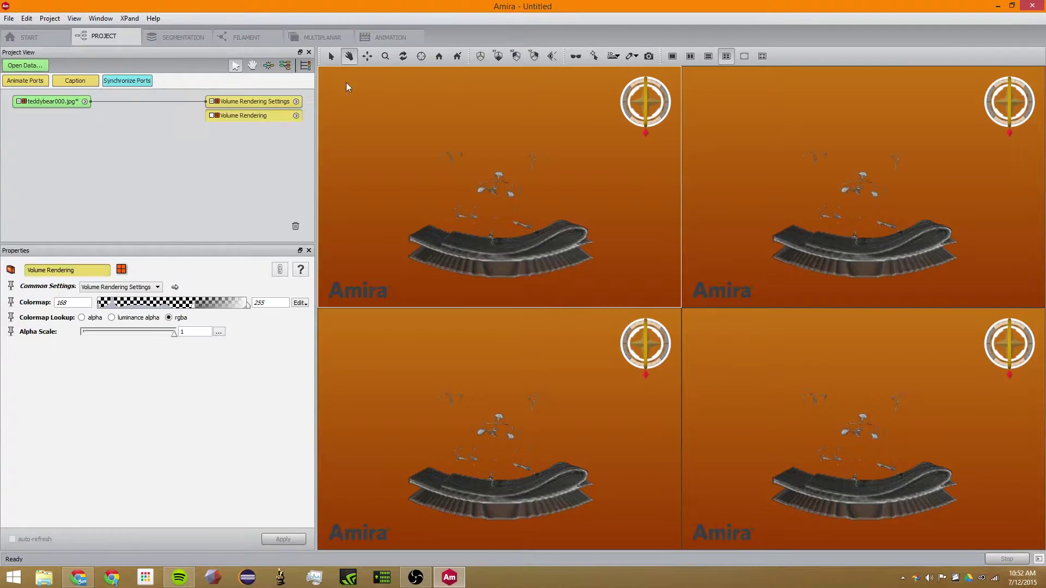
pyautogui.click(673, 56)
pyautogui.moveTo(599, 191); pyautogui.dragTo(643, 251)
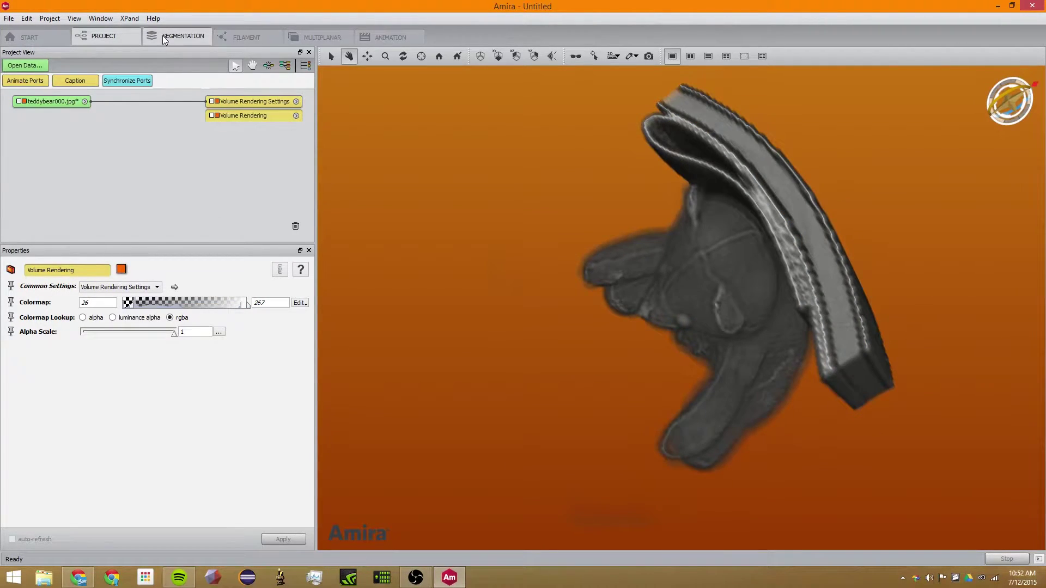
# - Create label data for teddybear000.jpg with meter coordinate units, check it in the project, and return to the segmentation workspace
pyautogui.rightClick(70, 103)
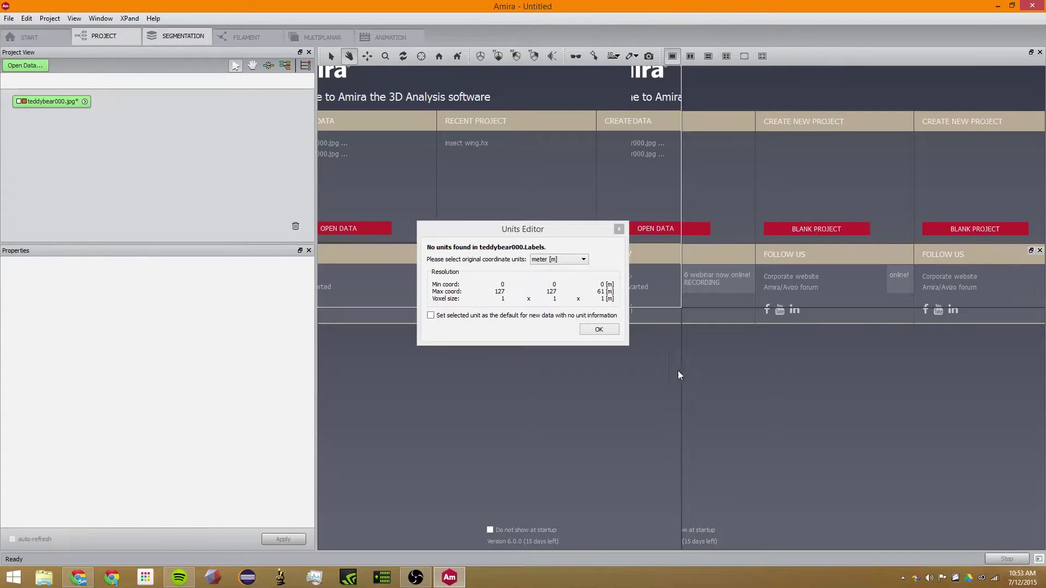
pyautogui.click(598, 330)
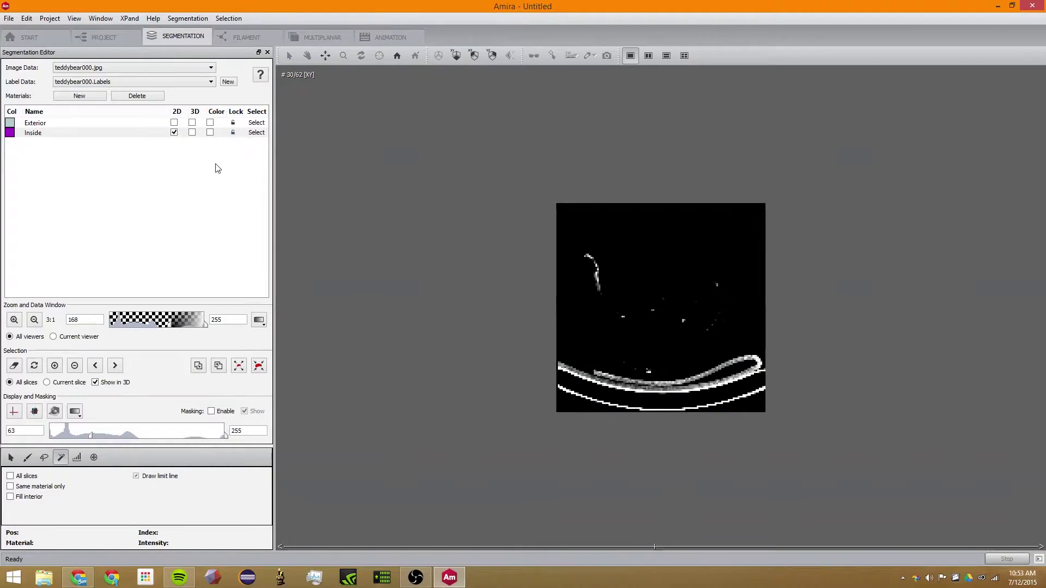
pyautogui.click(106, 37)
pyautogui.click(71, 116)
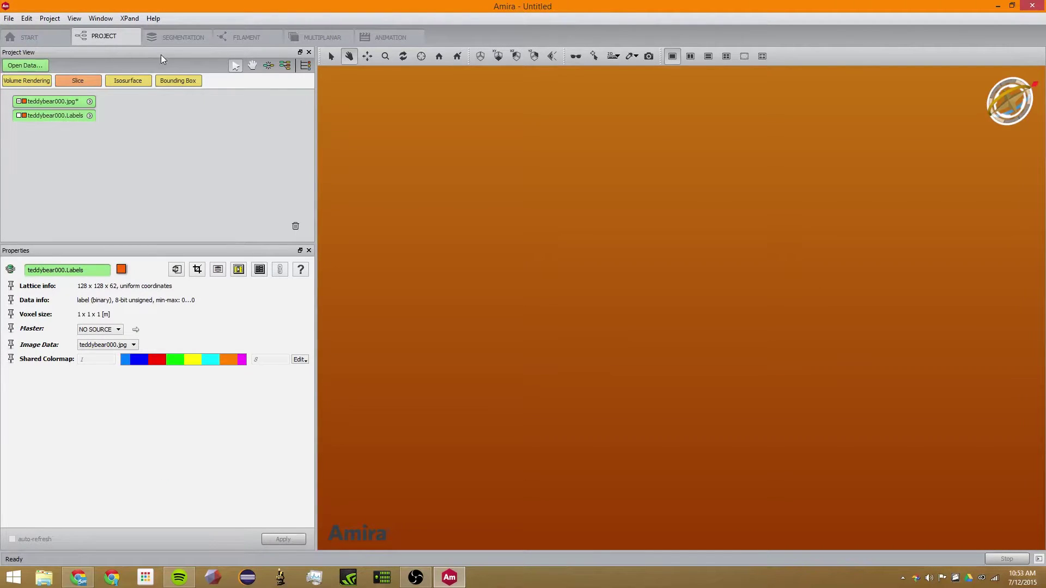
pyautogui.click(173, 36)
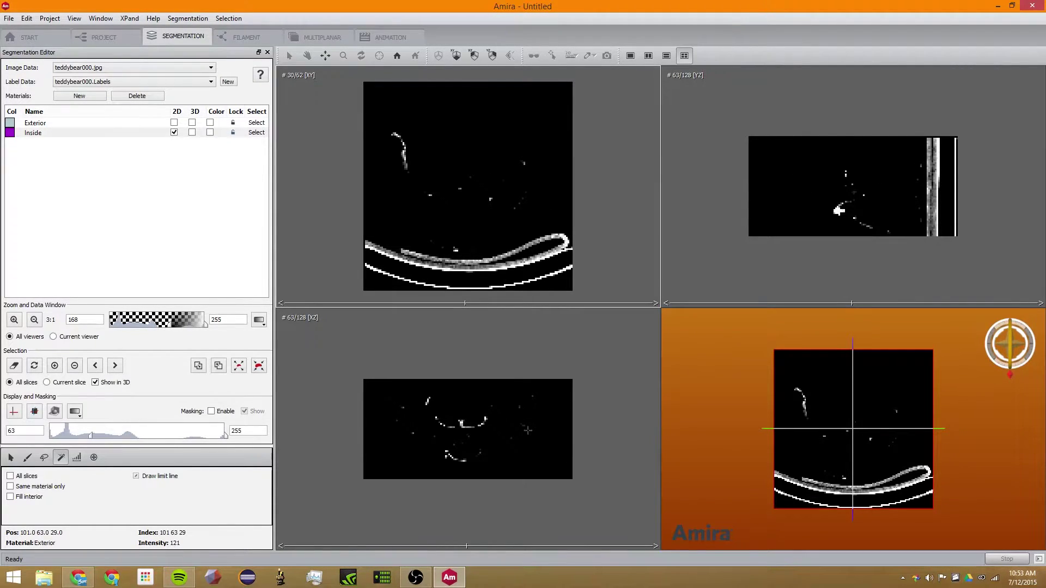
# - Toggle the volume rendering in the 3D viewer on and off, and hide the orthogonal slices there
pyautogui.moveTo(869, 431); pyautogui.dragTo(881, 366)
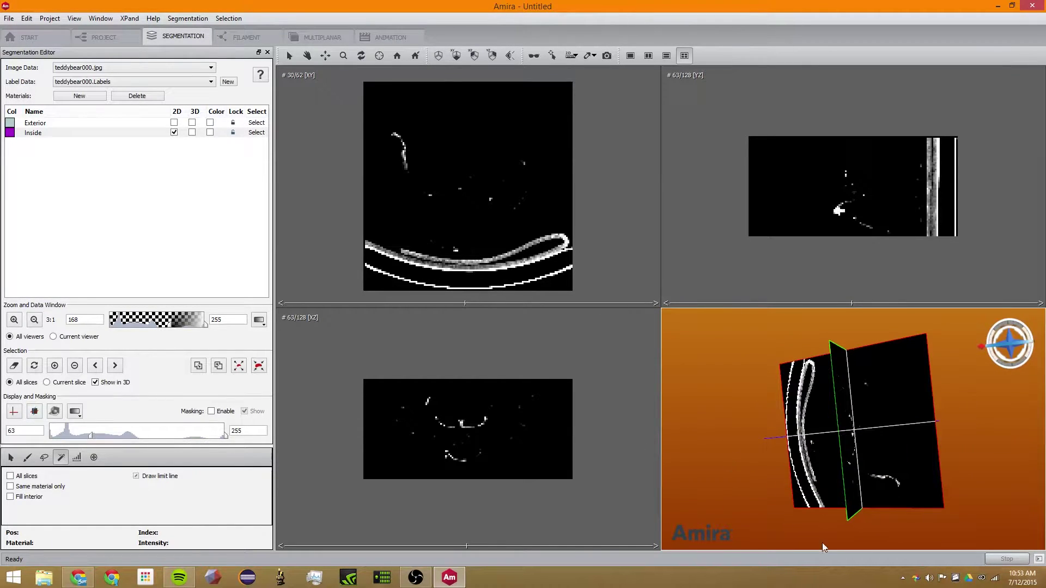
pyautogui.click(53, 416)
pyautogui.click(52, 415)
pyautogui.click(53, 415)
pyautogui.click(53, 416)
pyautogui.click(53, 415)
pyautogui.click(53, 415)
pyautogui.click(53, 416)
pyautogui.click(53, 416)
pyautogui.click(53, 415)
pyautogui.click(53, 415)
pyautogui.click(53, 415)
pyautogui.click(53, 415)
pyautogui.click(38, 416)
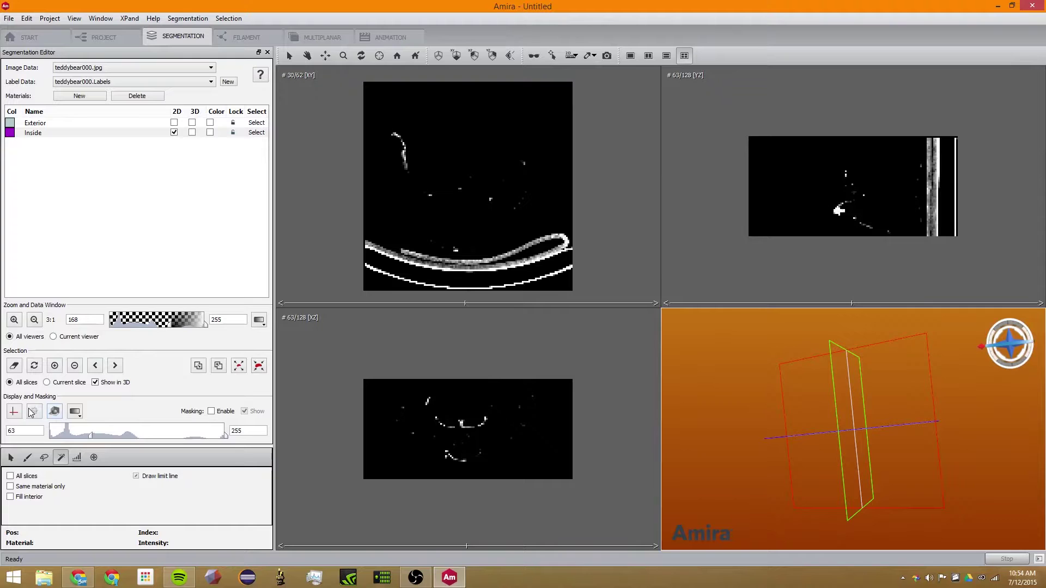
pyautogui.click(31, 412)
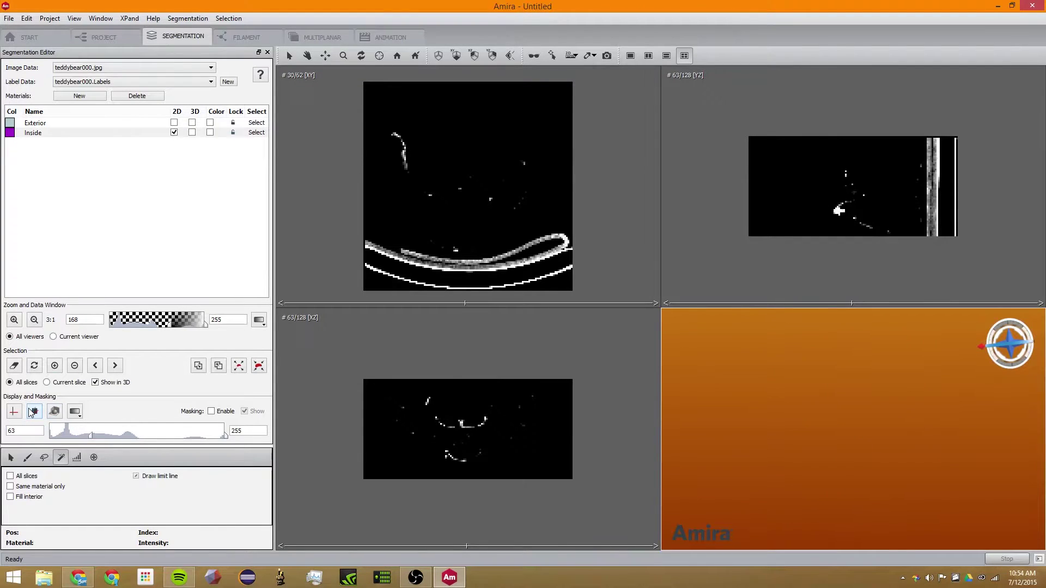
# - Show the crosshair in the slice viewers, shift it to YZ slice 71, and turn on the volume rendering in the 3D viewer
pyautogui.click(16, 414)
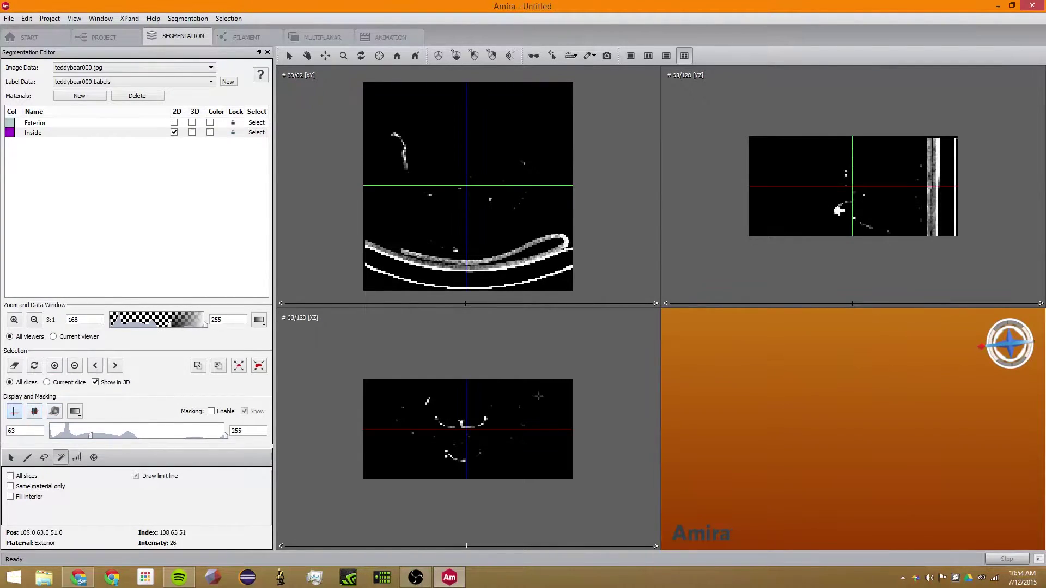
pyautogui.moveTo(467, 421); pyautogui.dragTo(480, 421)
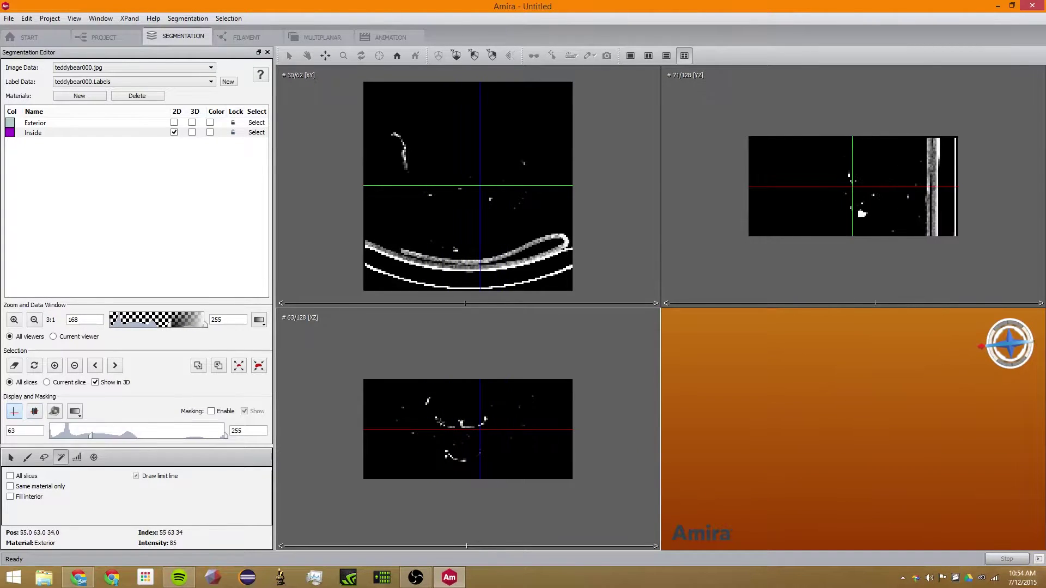
pyautogui.click(55, 412)
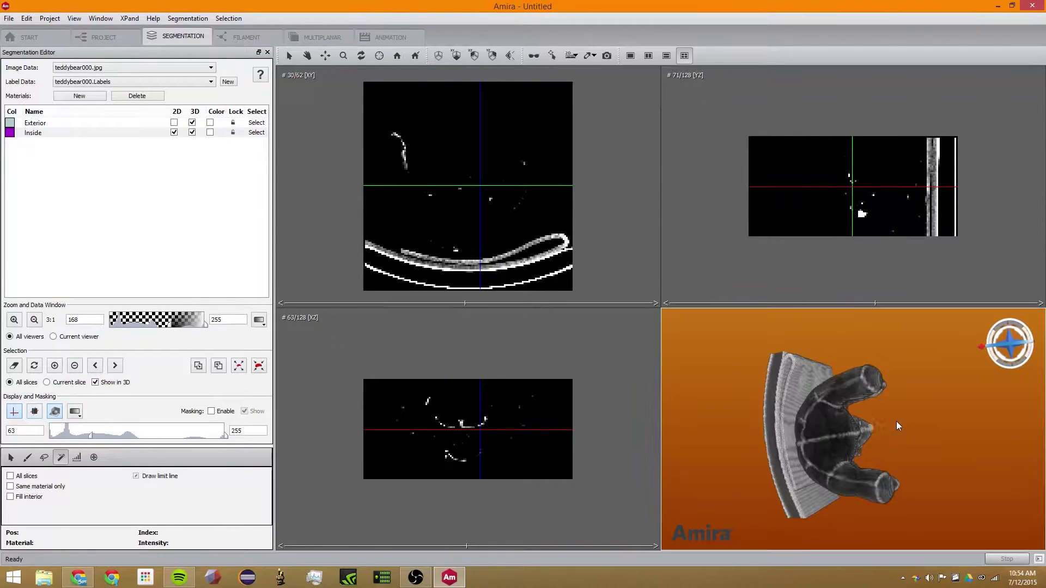
pyautogui.click(307, 55)
pyautogui.moveTo(711, 378); pyautogui.dragTo(948, 414)
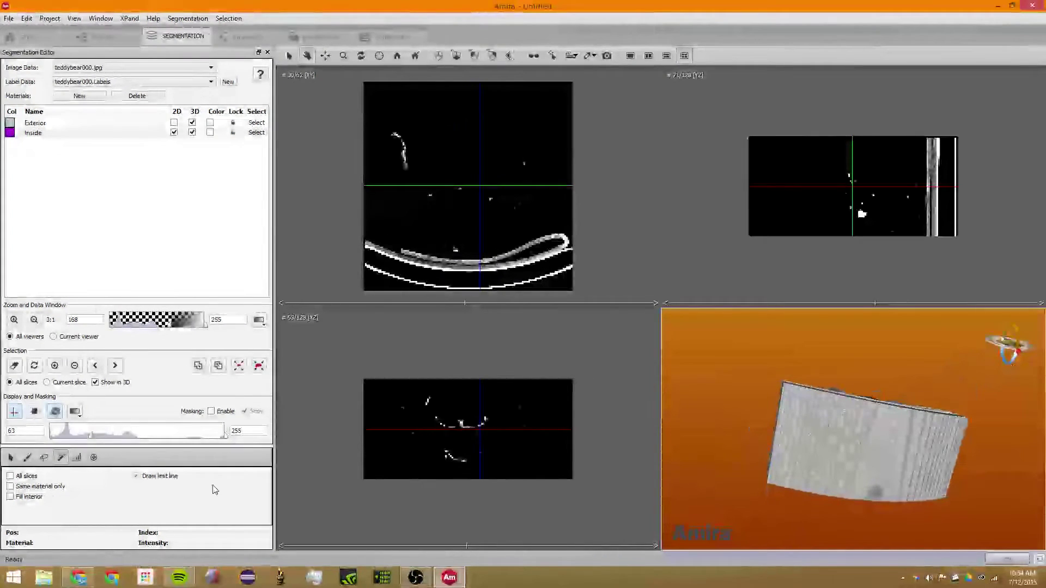
# - Try the temperature.icol, seismic.col and volrenWhite.am colormaps on the 3D volume rendering
pyautogui.click(76, 412)
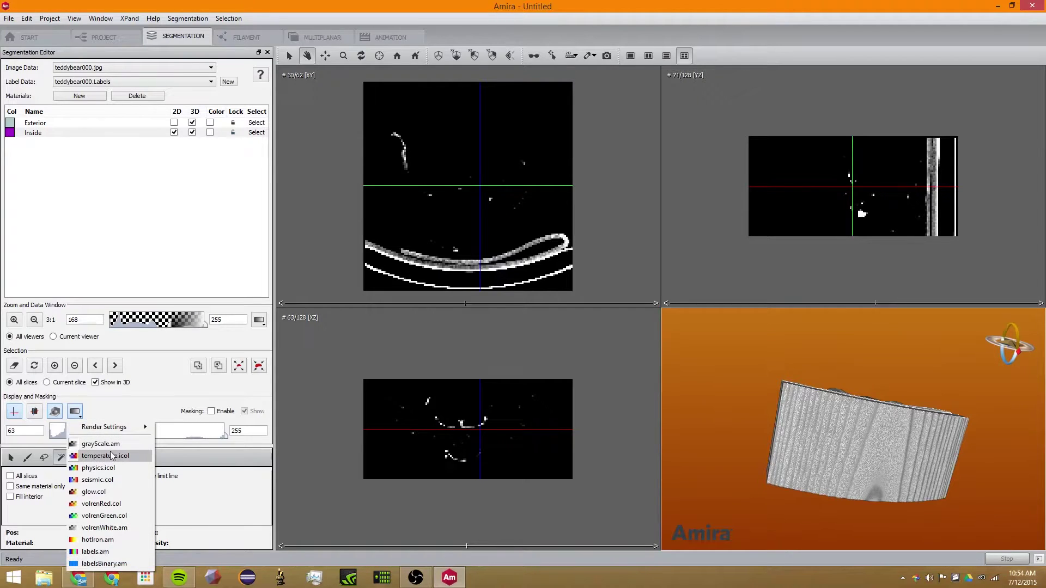
pyautogui.click(111, 456)
pyautogui.click(76, 413)
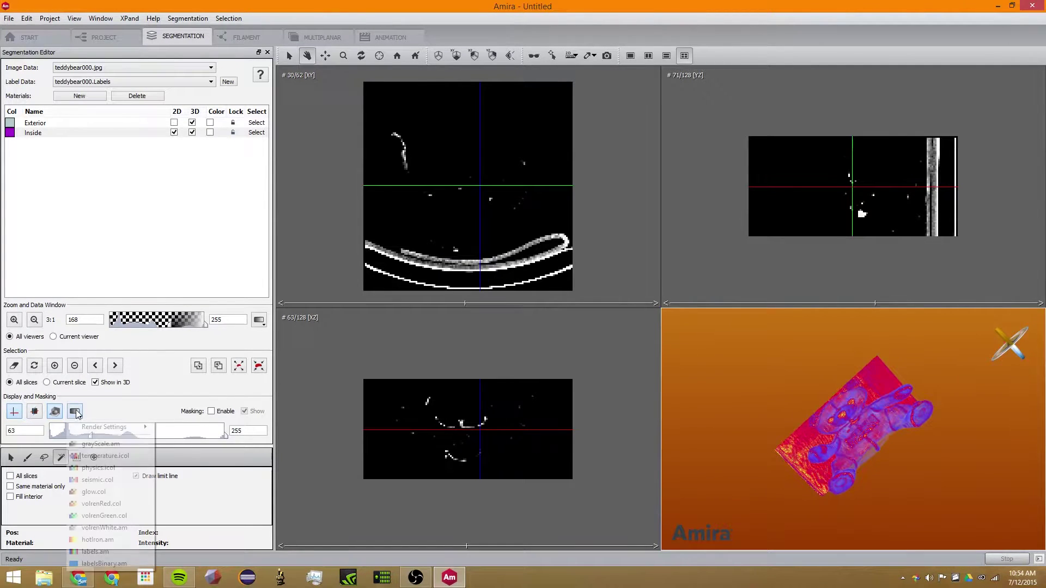
pyautogui.click(111, 479)
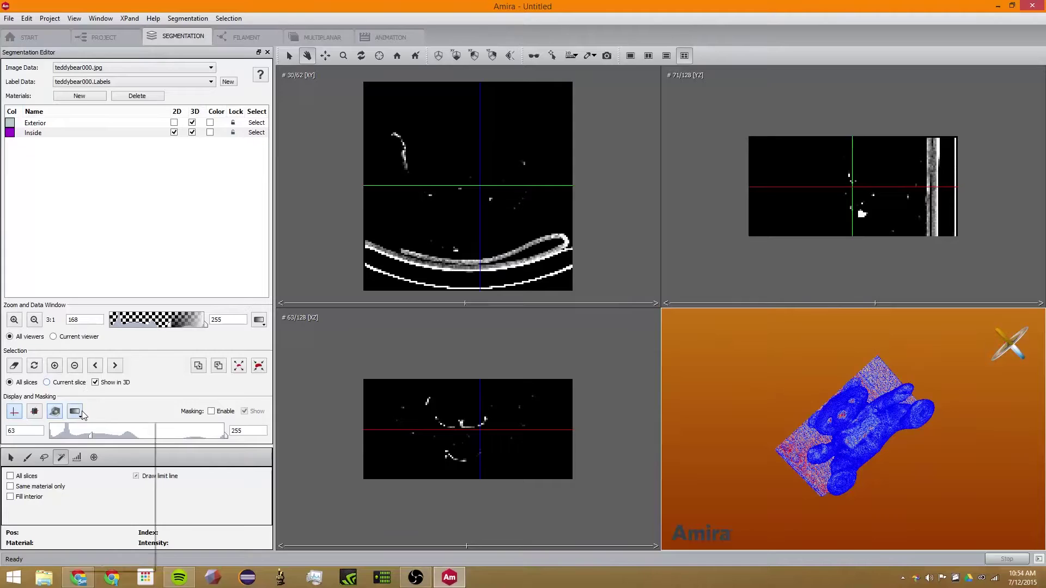
pyautogui.click(109, 529)
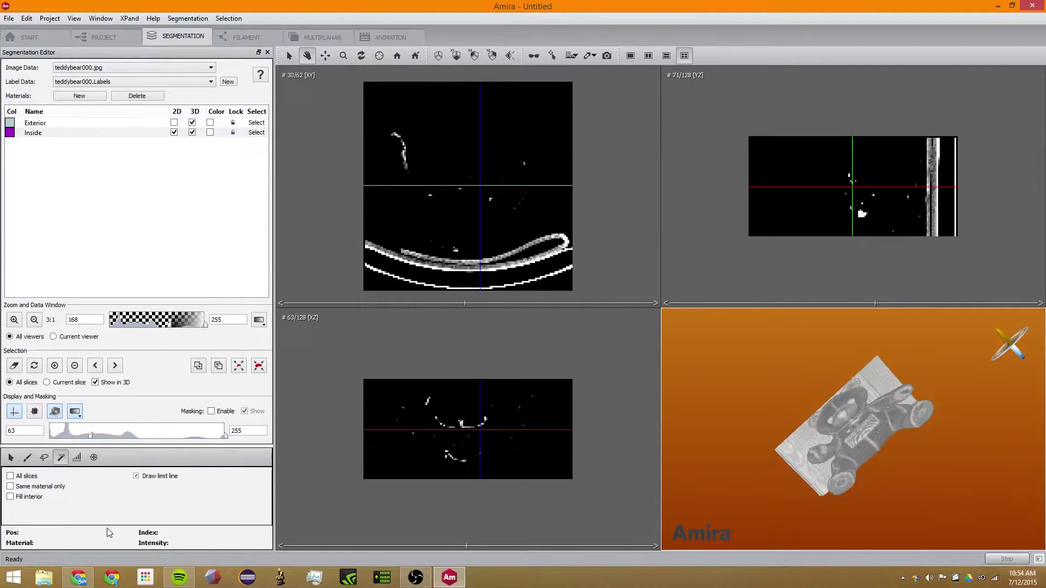
# - Set the colormap of the 3D volume rendering to grayScale.am
pyautogui.click(75, 412)
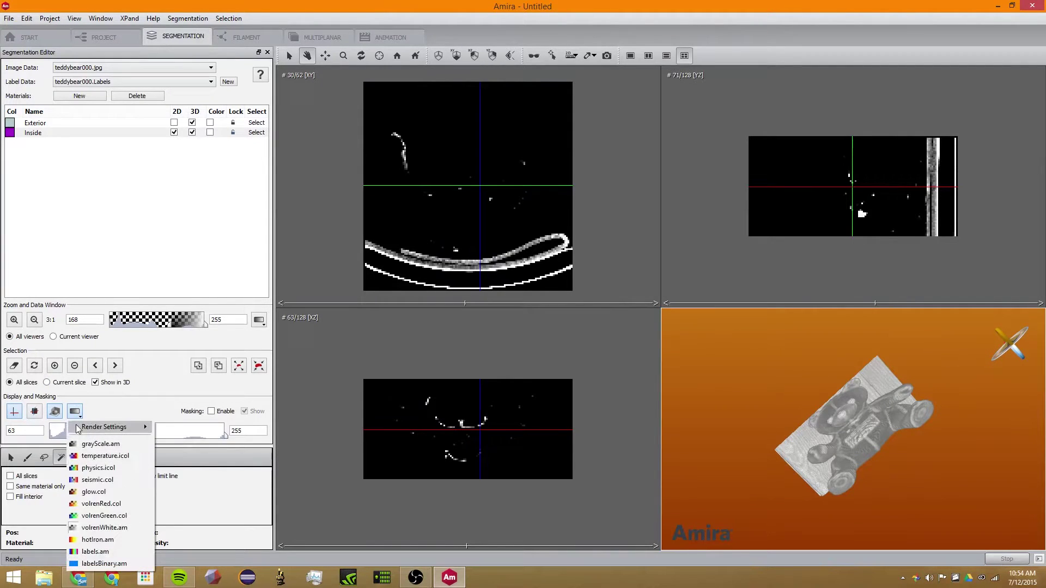
pyautogui.click(107, 449)
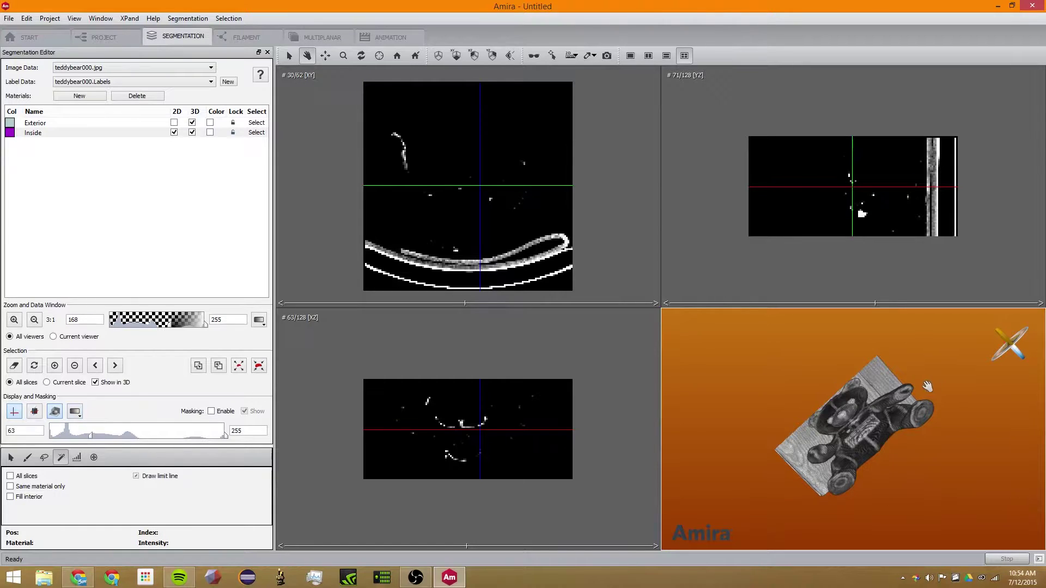
pyautogui.moveTo(928, 387); pyautogui.dragTo(860, 404)
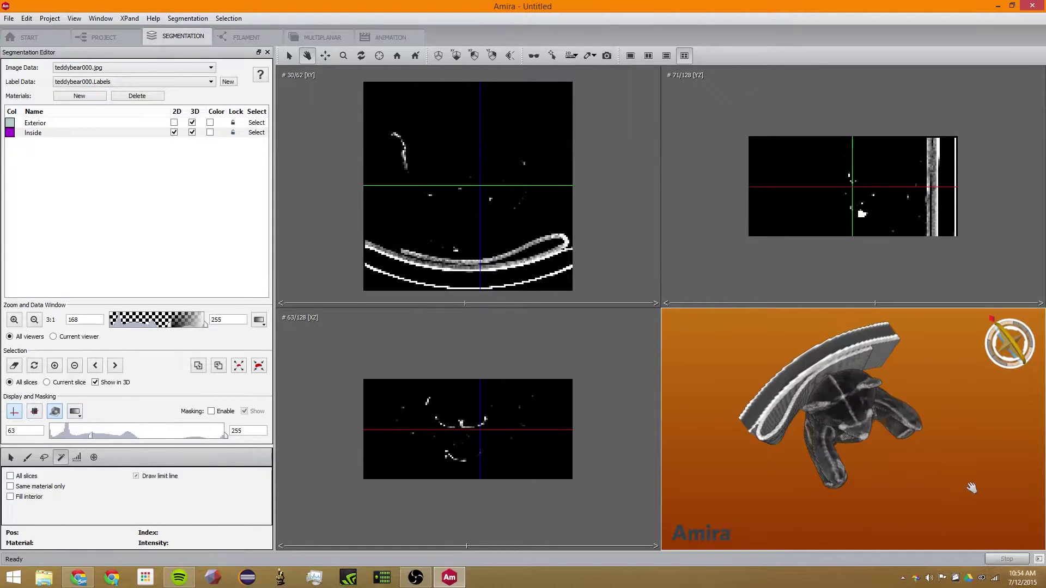
# - Add a new material to the label data and name it main_body
pyautogui.click(79, 97)
pyautogui.doubleClick(47, 143)
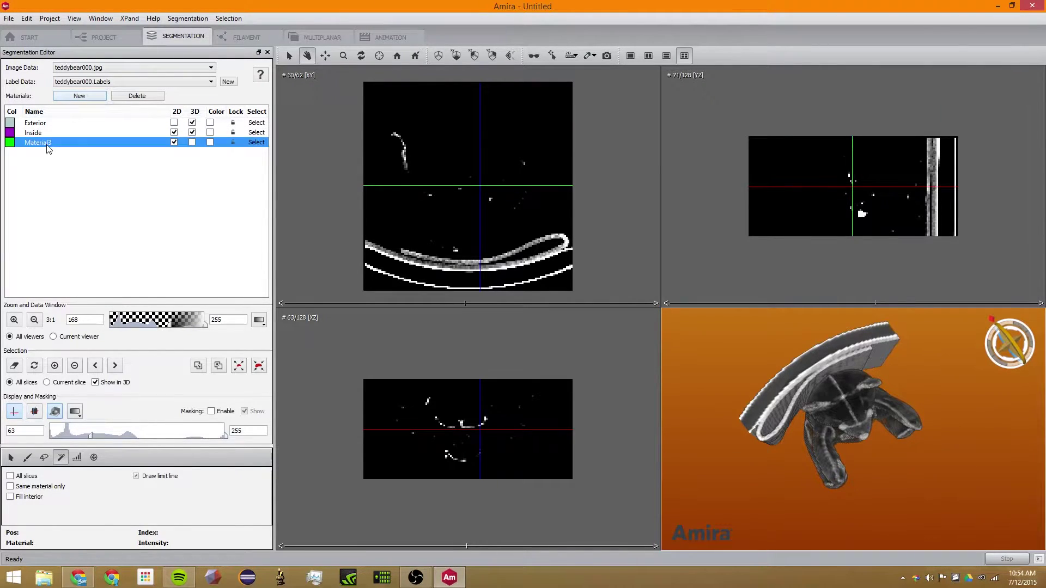
pyautogui.write('main')
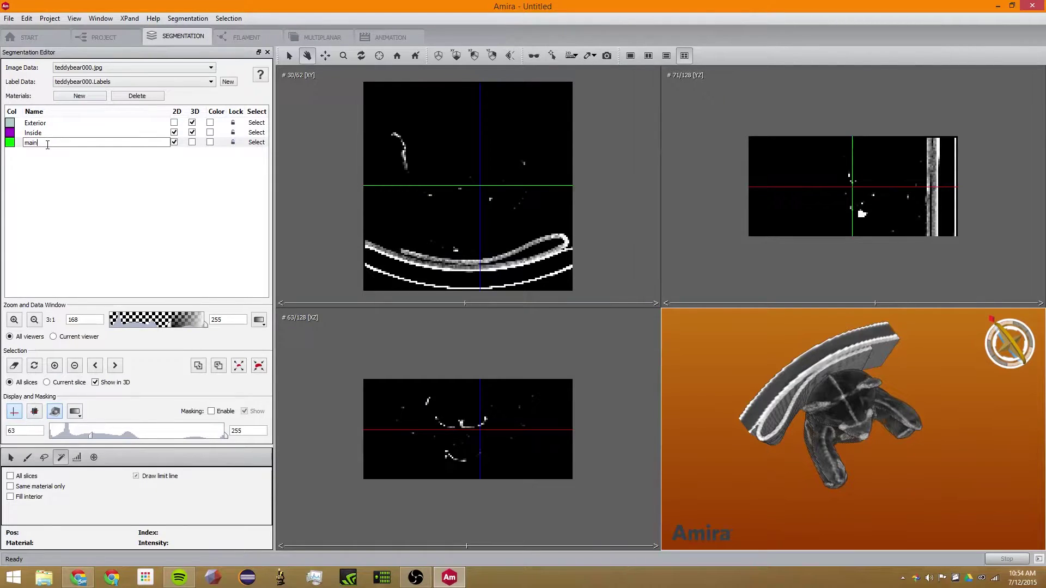
pyautogui.write('_body')
pyautogui.press('Return')
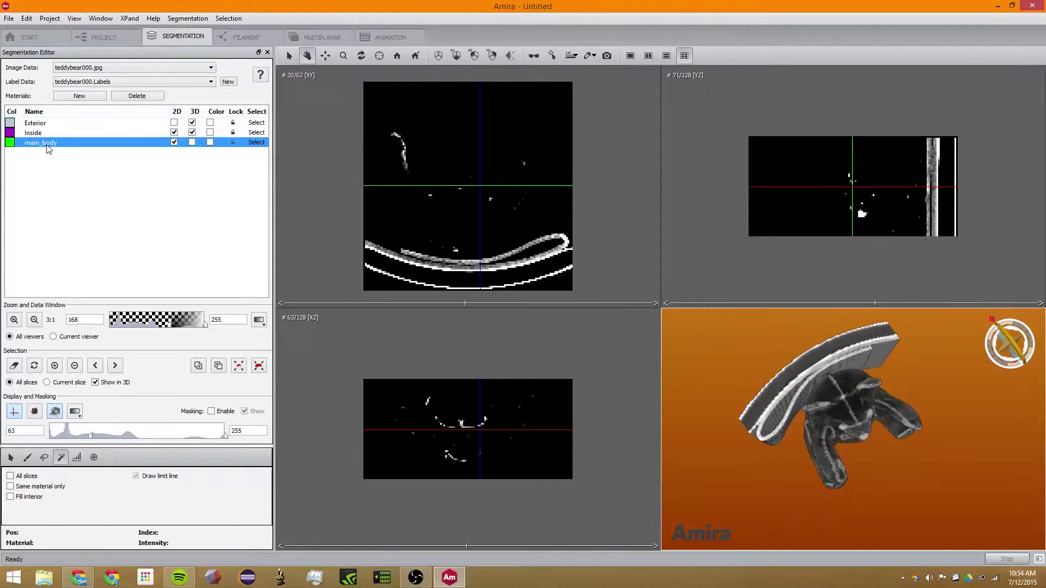
# - Turn off the 3D display of the Exterior material and toggle the 2D display of the Inside and main_body materials
pyautogui.click(192, 143)
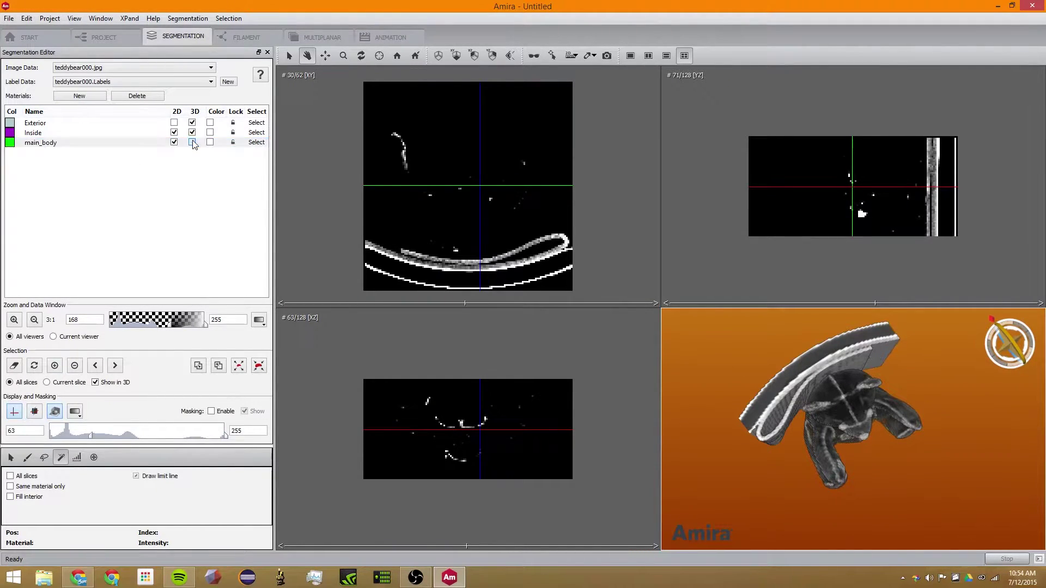
pyautogui.click(192, 123)
pyautogui.click(193, 122)
pyautogui.click(193, 122)
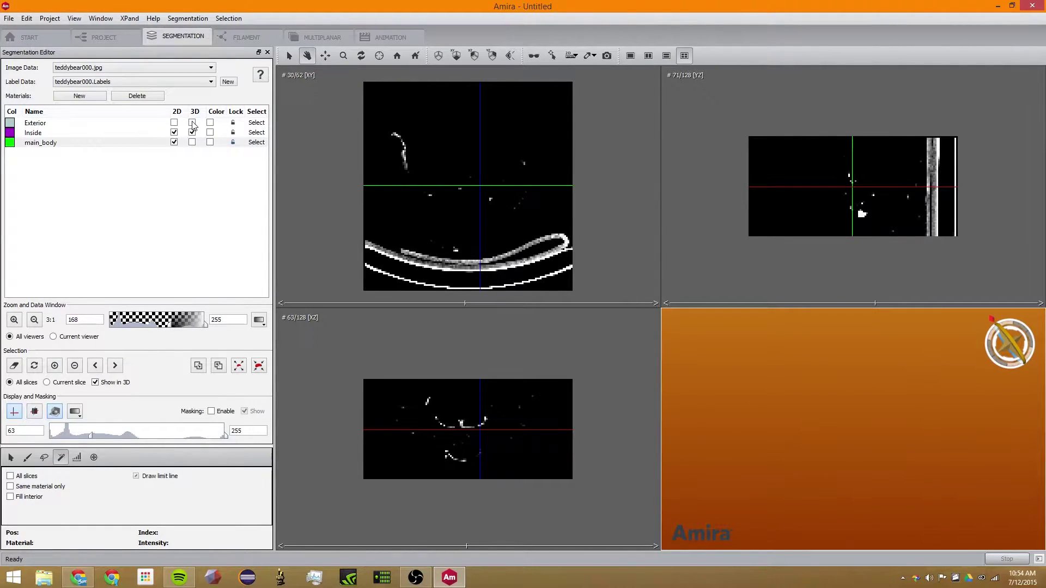
pyautogui.click(193, 123)
pyautogui.click(174, 132)
pyautogui.click(173, 142)
pyautogui.click(174, 132)
# - Set the lower limit of the data window to 45 to brighten the slices, keeping a 3:1 zoom
pyautogui.click(15, 320)
pyautogui.click(14, 320)
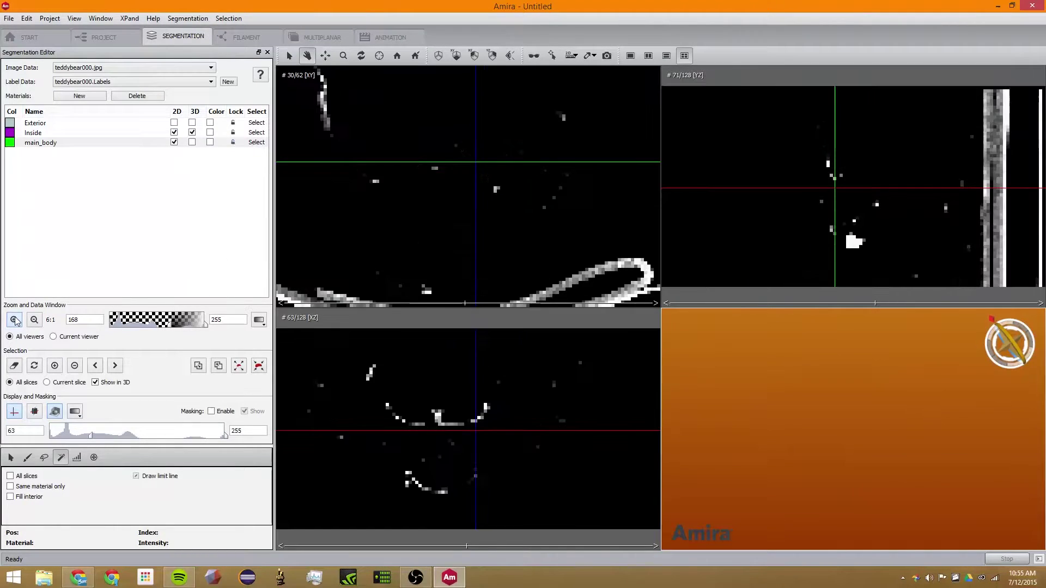
pyautogui.click(14, 320)
pyautogui.click(14, 320)
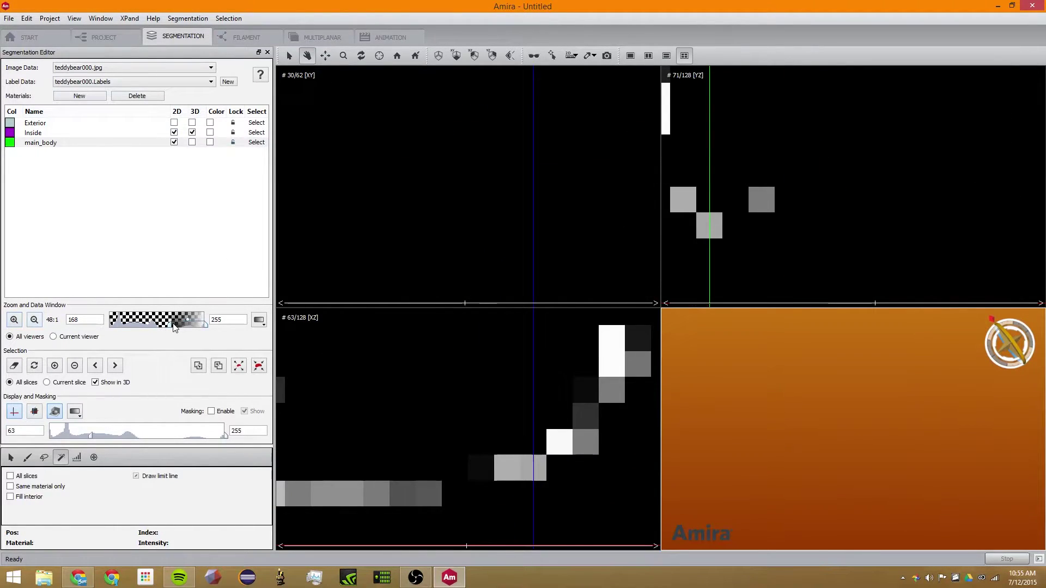
pyautogui.moveTo(173, 326); pyautogui.dragTo(126, 325)
pyautogui.click(34, 320)
pyautogui.click(34, 320)
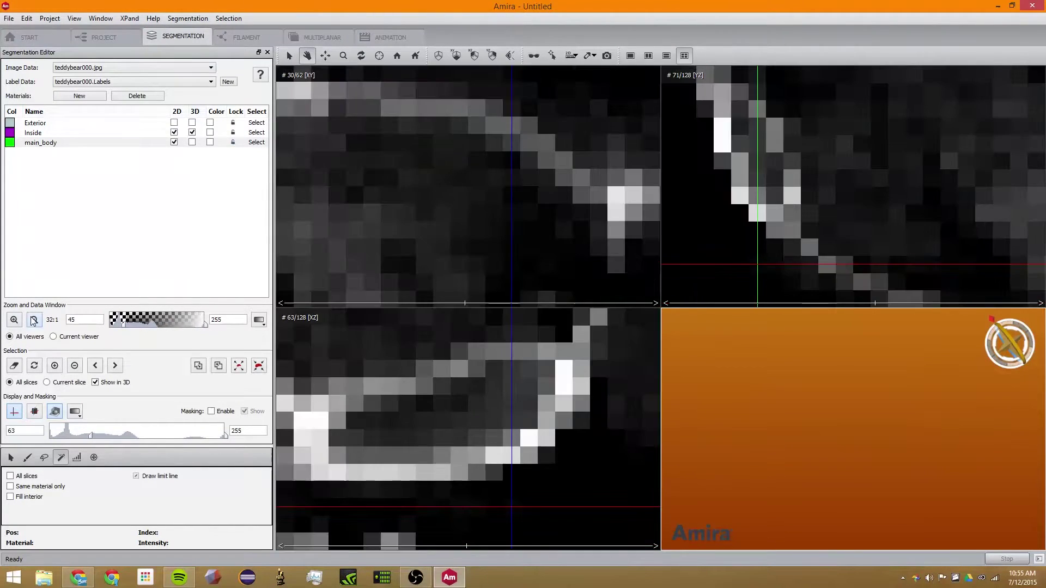
pyautogui.click(34, 320)
pyautogui.click(33, 320)
pyautogui.click(33, 320)
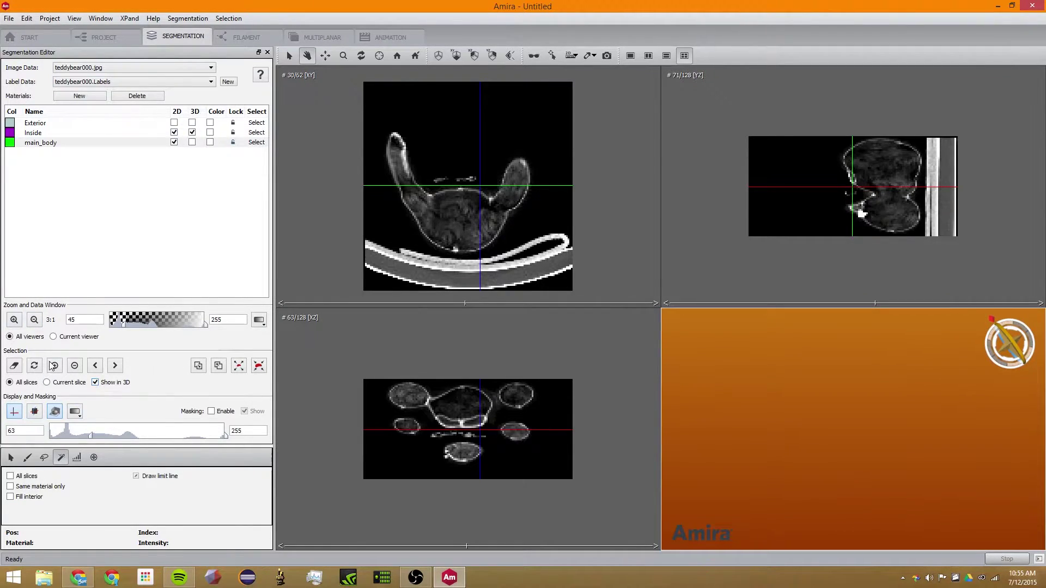
# - Select the unlabelled image volume across all slices with the Pick tool and inspect the selection in 3D
pyautogui.click(10, 458)
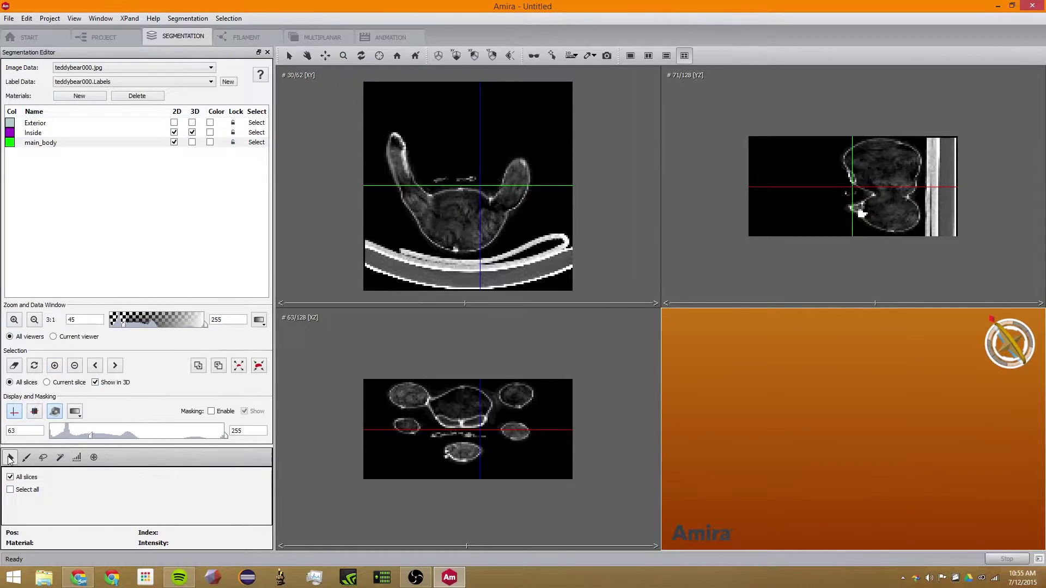
pyautogui.click(473, 412)
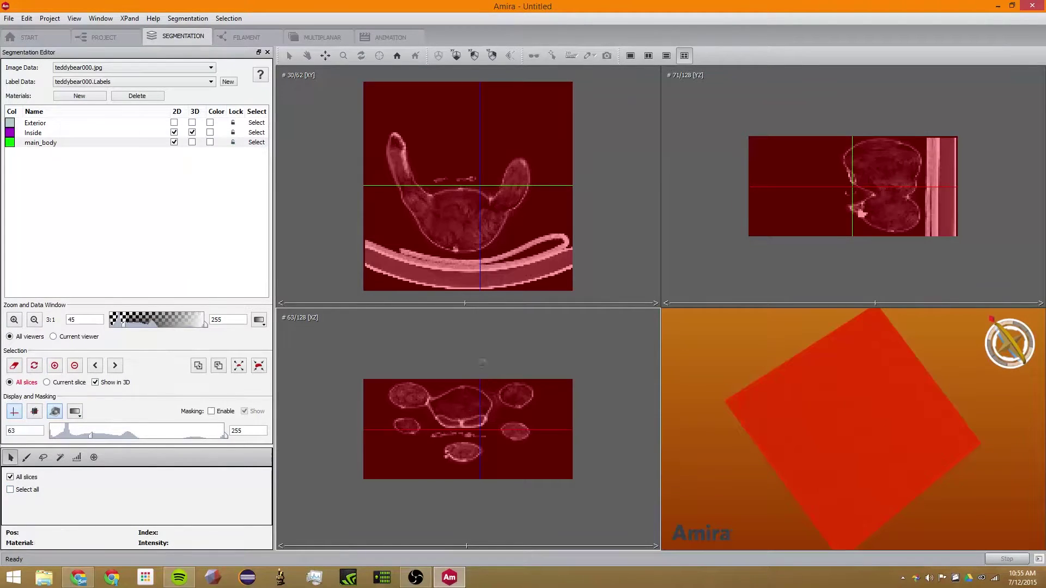
pyautogui.moveTo(750, 432); pyautogui.dragTo(701, 508)
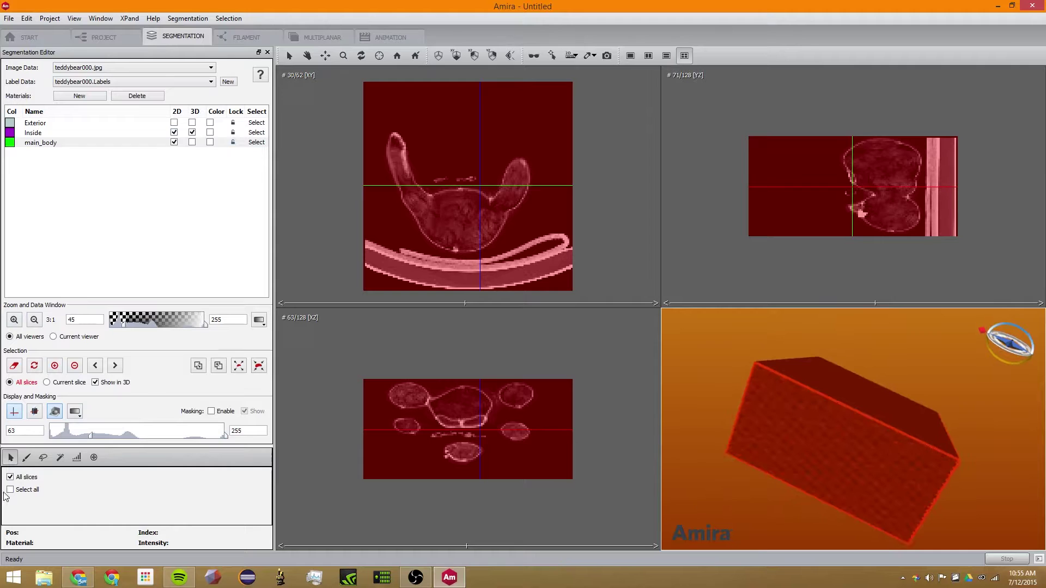
# - Turn off picking across all slices, move the YZ slice to 67 and clear the selection
pyautogui.click(36, 478)
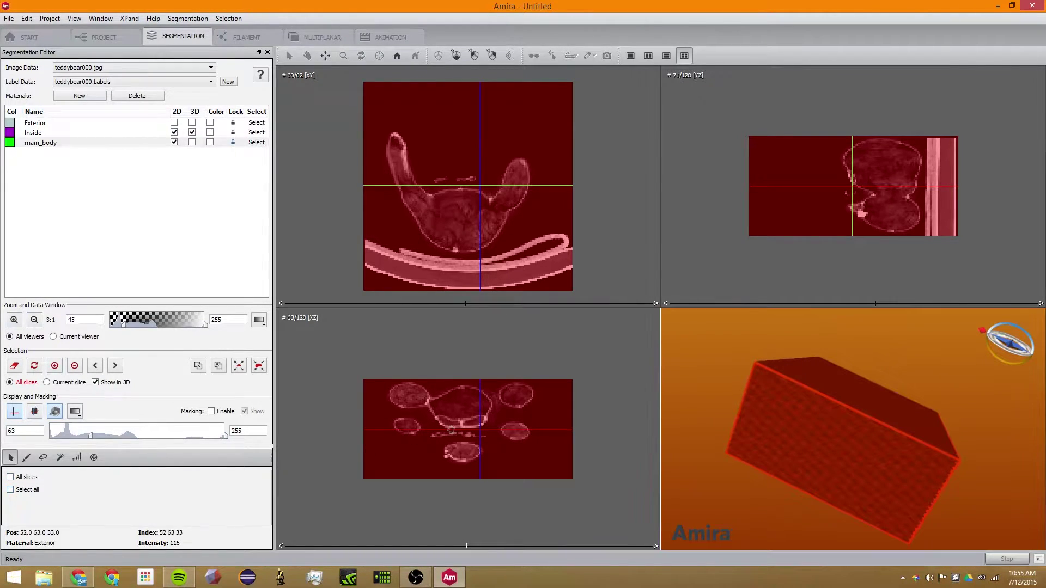
pyautogui.moveTo(481, 212); pyautogui.dragTo(474, 215)
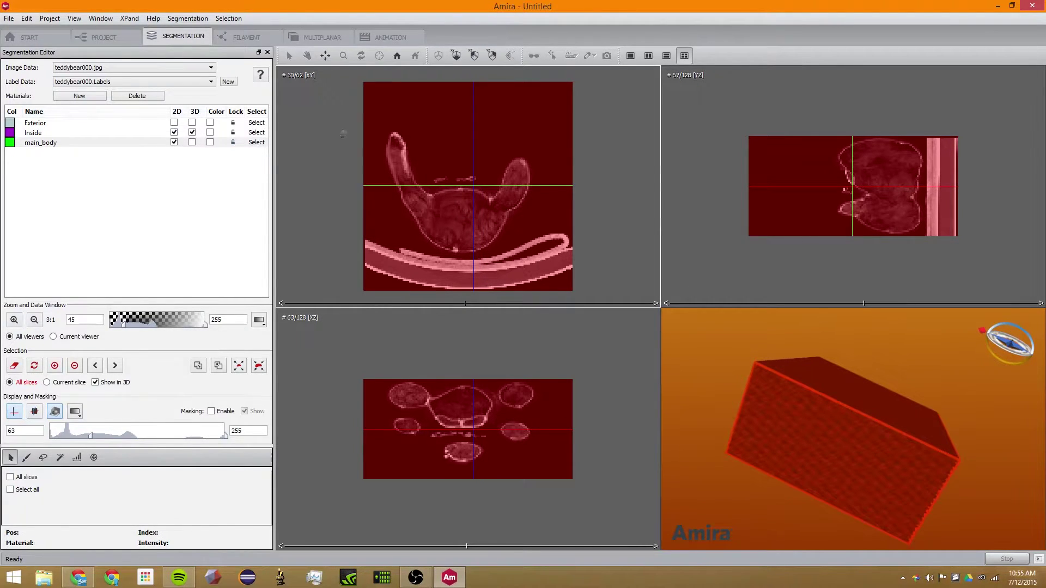
pyautogui.moveTo(813, 434); pyautogui.dragTo(828, 411)
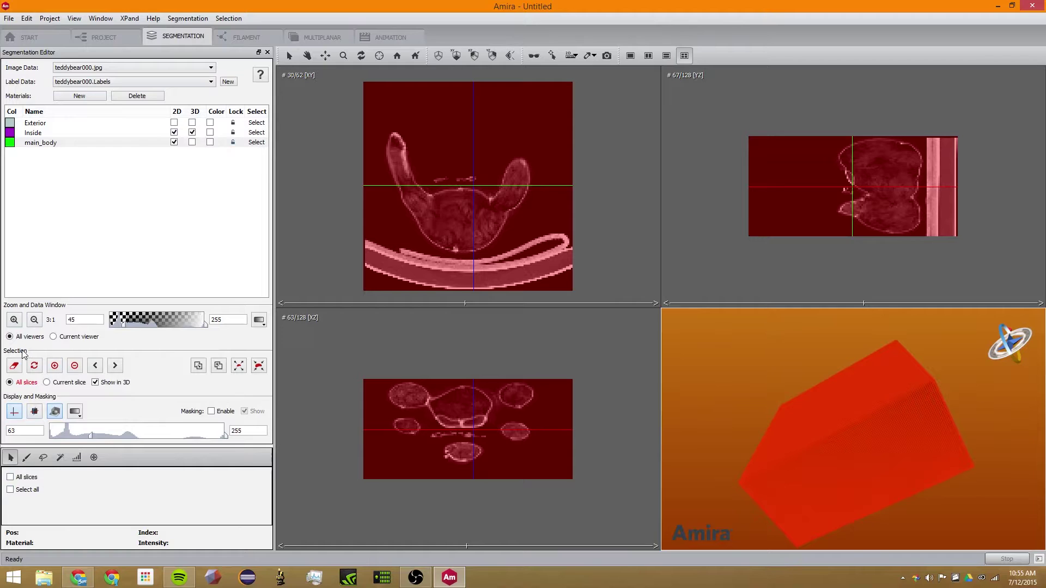
pyautogui.click(14, 365)
# - Pick the region on XZ slice 63 only, and extend the selection to the whole volume with all slices enabled
pyautogui.click(448, 397)
pyautogui.moveTo(970, 380)
pyautogui.mouseDown()
pyautogui.moveTo(782, 486)
pyautogui.moveTo(826, 420)
pyautogui.moveTo(823, 499)
pyautogui.moveTo(820, 374)
pyautogui.moveTo(752, 414)
pyautogui.mouseUp()
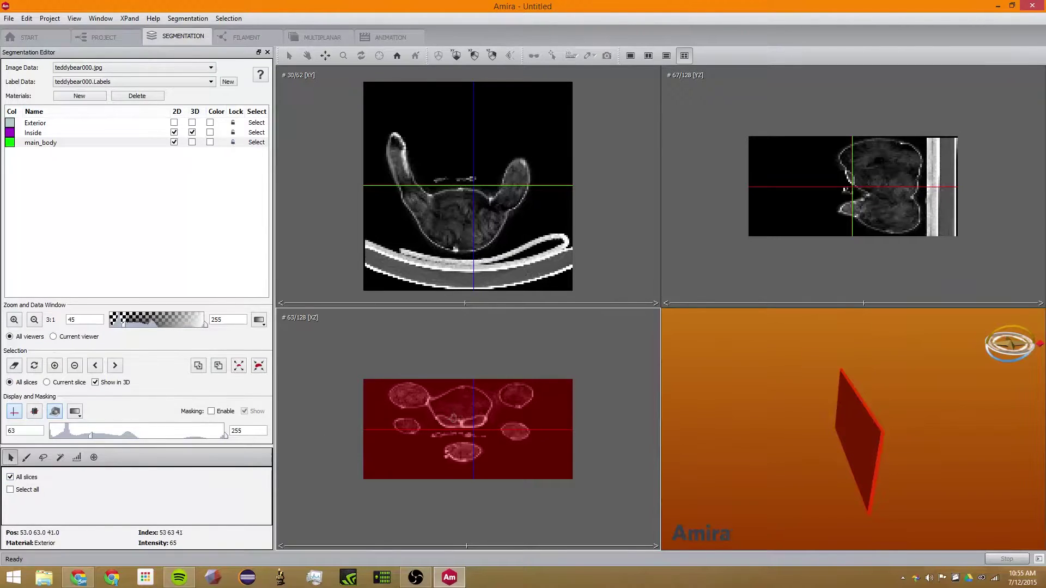
pyautogui.click(489, 206)
pyautogui.moveTo(841, 464)
pyautogui.mouseDown()
pyautogui.moveTo(759, 332)
pyautogui.moveTo(871, 487)
pyautogui.mouseUp()
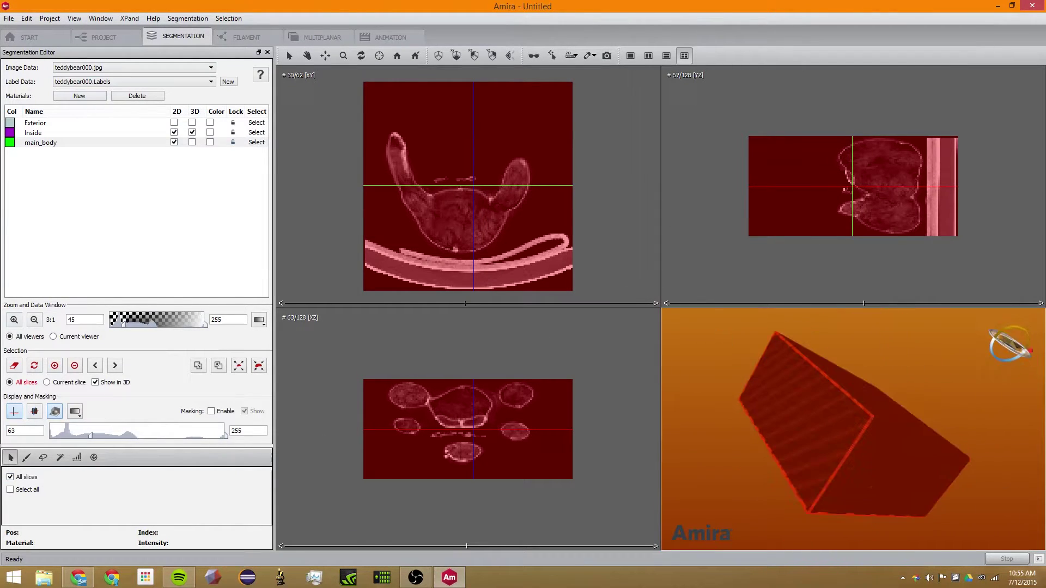
# - Remove areas of the selection on the XZ slice with a circular brush of size 25, and clear the whole selection
pyautogui.click(26, 457)
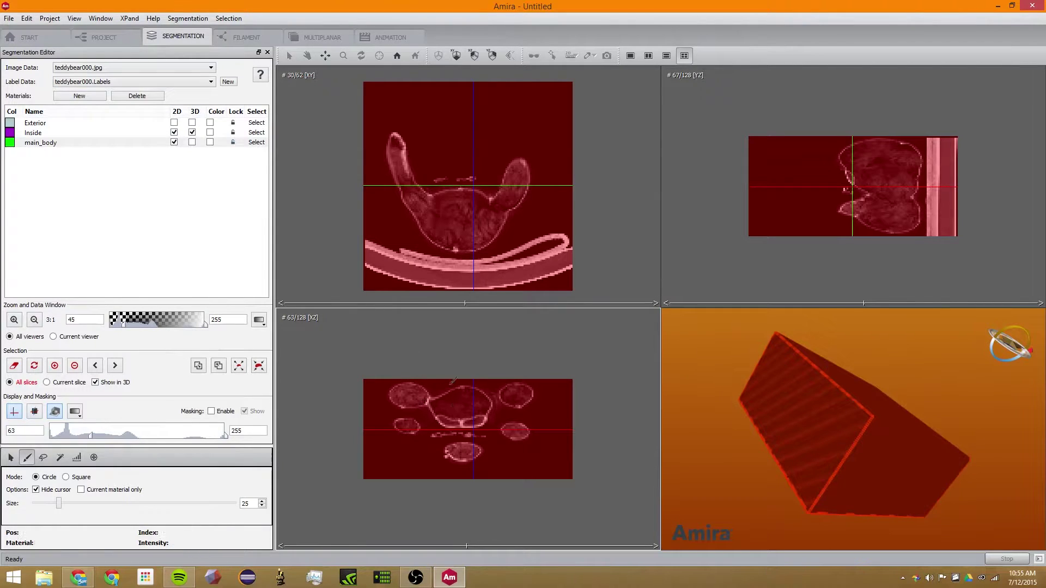
pyautogui.moveTo(427, 406)
pyautogui.mouseDown()
pyautogui.moveTo(444, 449)
pyautogui.moveTo(545, 398)
pyautogui.moveTo(523, 414)
pyautogui.moveTo(544, 429)
pyautogui.moveTo(530, 409)
pyautogui.moveTo(458, 398)
pyautogui.moveTo(381, 449)
pyautogui.moveTo(471, 376)
pyautogui.moveTo(472, 436)
pyautogui.moveTo(368, 433)
pyautogui.moveTo(408, 412)
pyautogui.moveTo(386, 438)
pyautogui.moveTo(449, 412)
pyautogui.moveTo(424, 472)
pyautogui.moveTo(477, 406)
pyautogui.moveTo(471, 425)
pyautogui.moveTo(463, 411)
pyautogui.moveTo(515, 437)
pyautogui.moveTo(514, 426)
pyautogui.mouseUp()
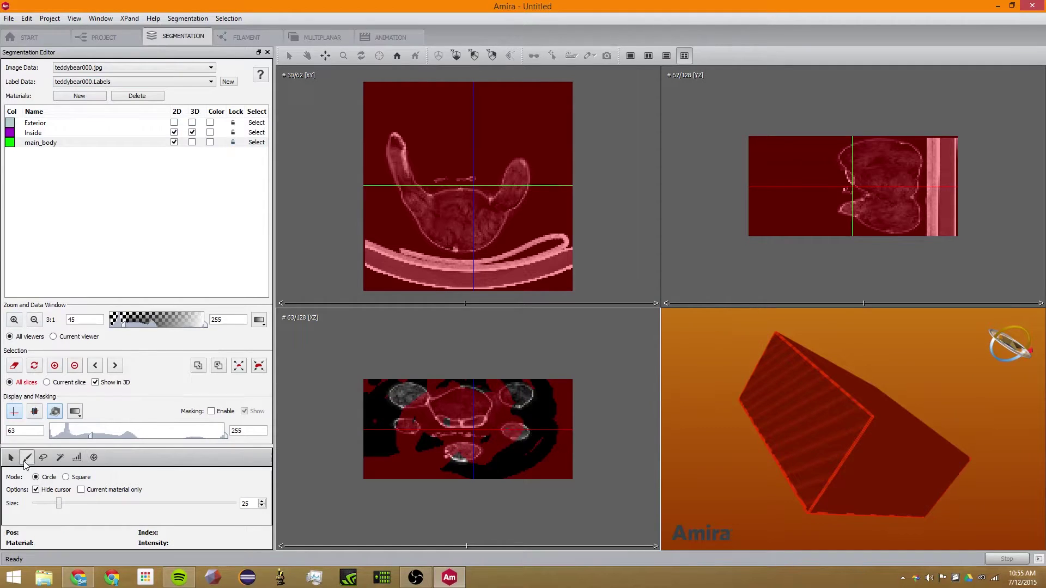
pyautogui.click(15, 368)
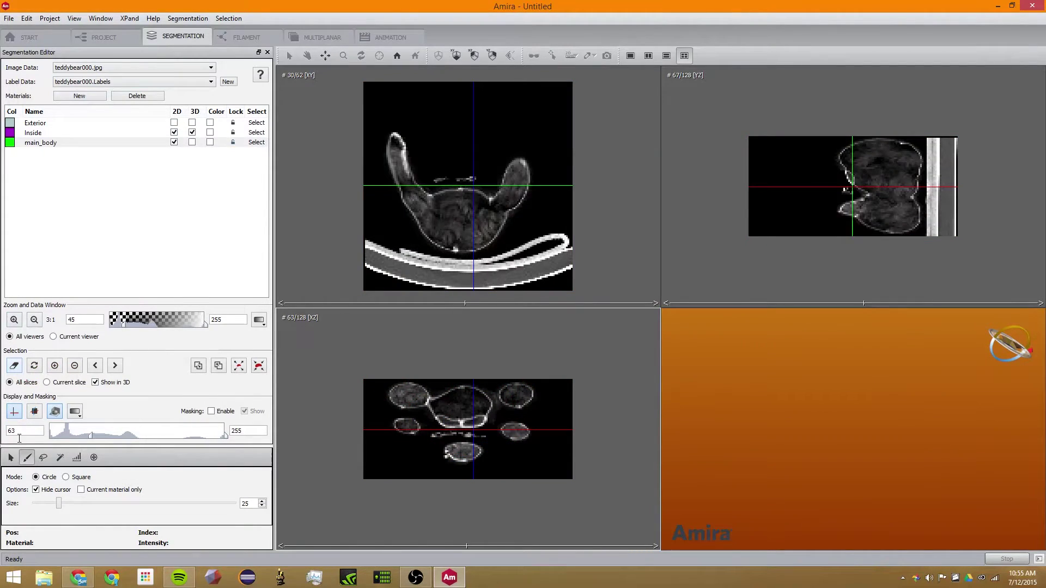
# - Paint over the XZ slice and the bear's body on the XY slice with a square brush enlarged to 200, and shrink the selection in 3D
pyautogui.click(66, 477)
pyautogui.moveTo(444, 403)
pyautogui.mouseDown()
pyautogui.moveTo(447, 416)
pyautogui.moveTo(469, 422)
pyautogui.moveTo(437, 412)
pyautogui.mouseUp()
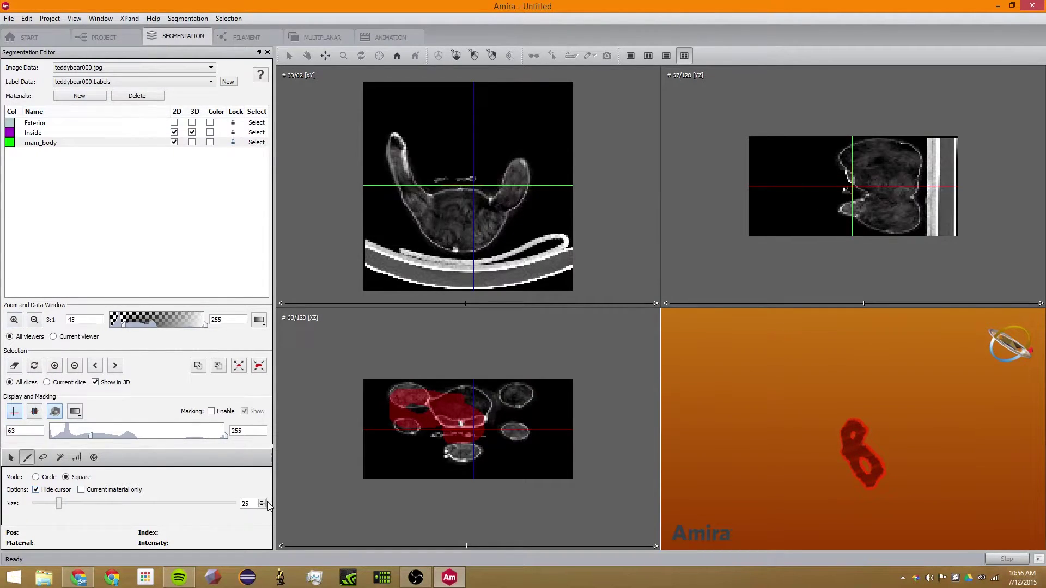
pyautogui.moveTo(58, 503); pyautogui.dragTo(251, 504)
pyautogui.moveTo(577, 428)
pyautogui.mouseDown()
pyautogui.moveTo(420, 428)
pyautogui.moveTo(429, 418)
pyautogui.mouseUp()
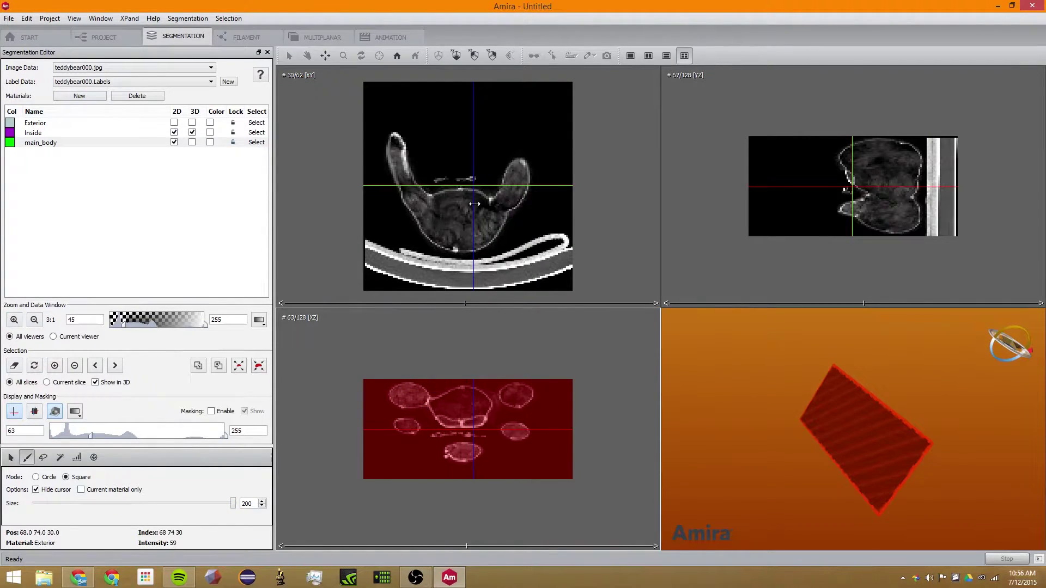
pyautogui.click(457, 218)
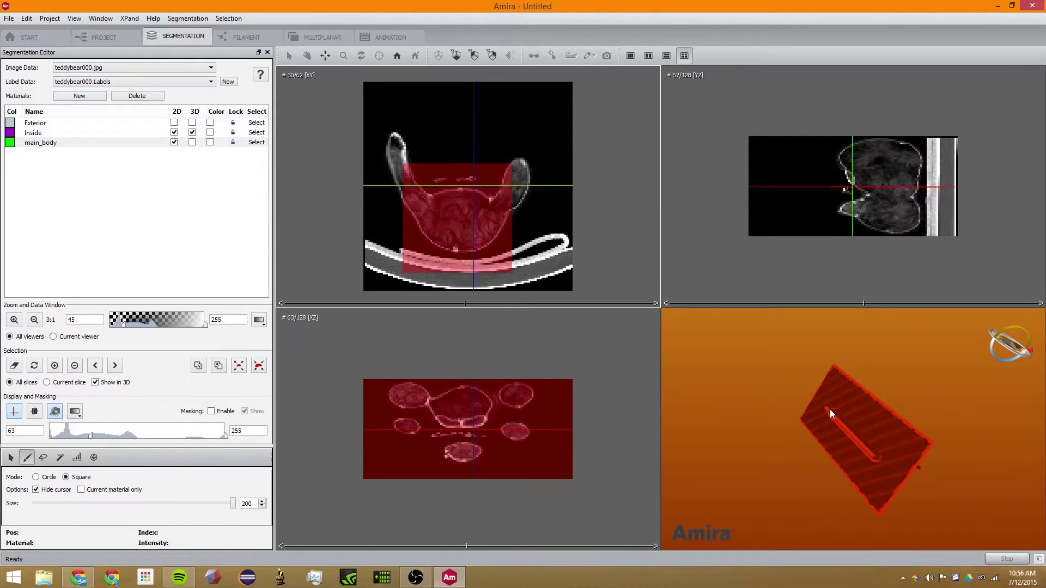
pyautogui.click(259, 367)
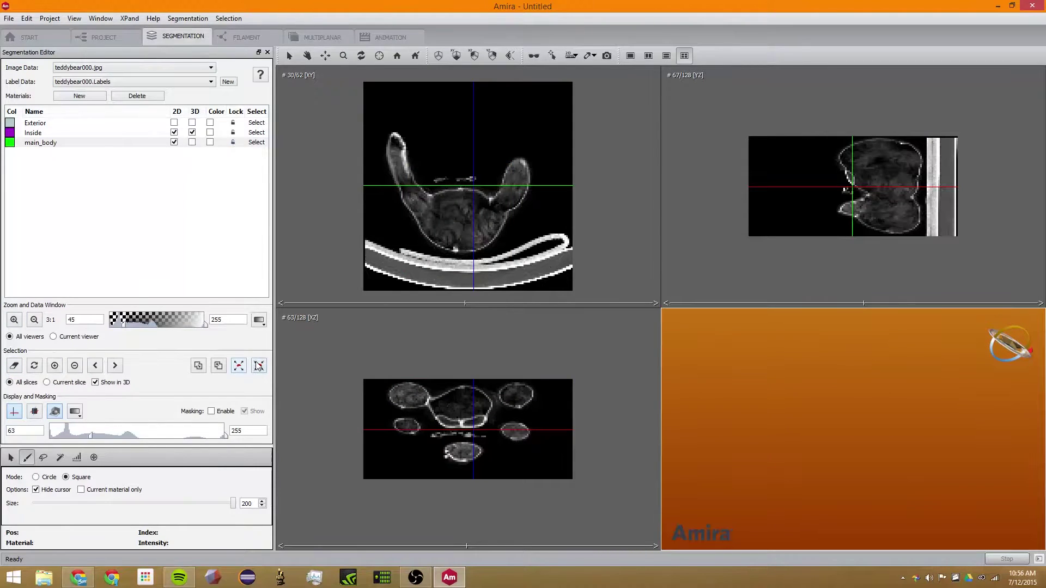
# - Paint a circular selection of size 200 over the bear's body on the XY slice and grow it repeatedly across the volume
pyautogui.click(36, 477)
pyautogui.click(461, 199)
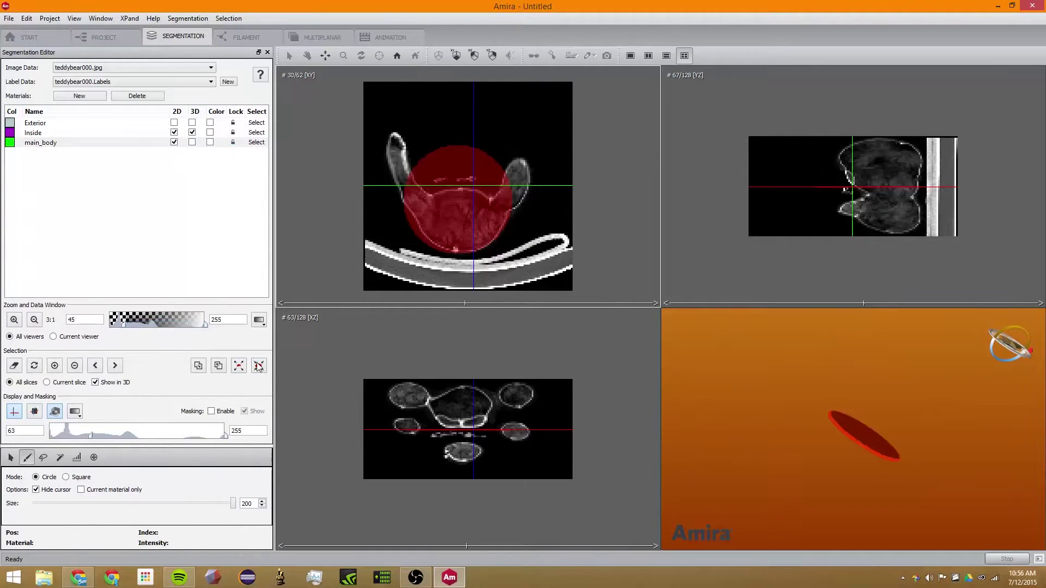
pyautogui.click(239, 366)
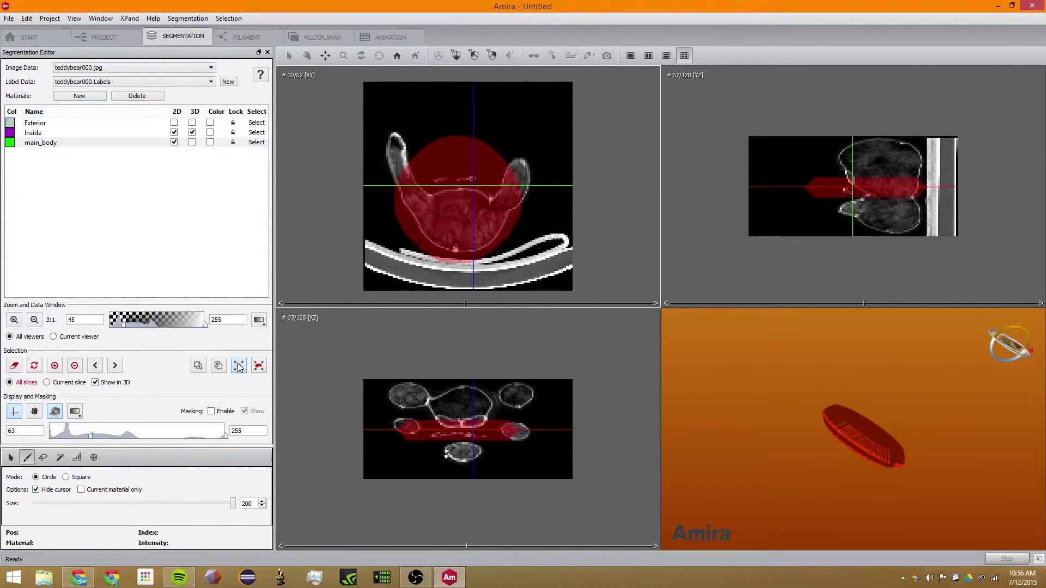
pyautogui.click(239, 366)
pyautogui.click(239, 365)
pyautogui.click(239, 366)
pyautogui.click(239, 366)
pyautogui.click(239, 366)
pyautogui.click(238, 365)
pyautogui.click(238, 366)
pyautogui.click(239, 366)
pyautogui.click(238, 366)
pyautogui.click(239, 366)
pyautogui.click(239, 365)
pyautogui.click(239, 365)
pyautogui.click(238, 366)
pyautogui.click(239, 366)
pyautogui.click(239, 366)
pyautogui.click(239, 365)
pyautogui.click(239, 366)
pyautogui.click(239, 365)
pyautogui.click(239, 366)
pyautogui.click(239, 365)
pyautogui.click(238, 366)
pyautogui.click(239, 365)
pyautogui.click(238, 366)
pyautogui.click(239, 366)
pyautogui.click(239, 366)
pyautogui.click(239, 366)
pyautogui.click(239, 365)
pyautogui.click(239, 366)
pyautogui.click(239, 366)
pyautogui.click(238, 366)
pyautogui.click(238, 365)
pyautogui.click(238, 366)
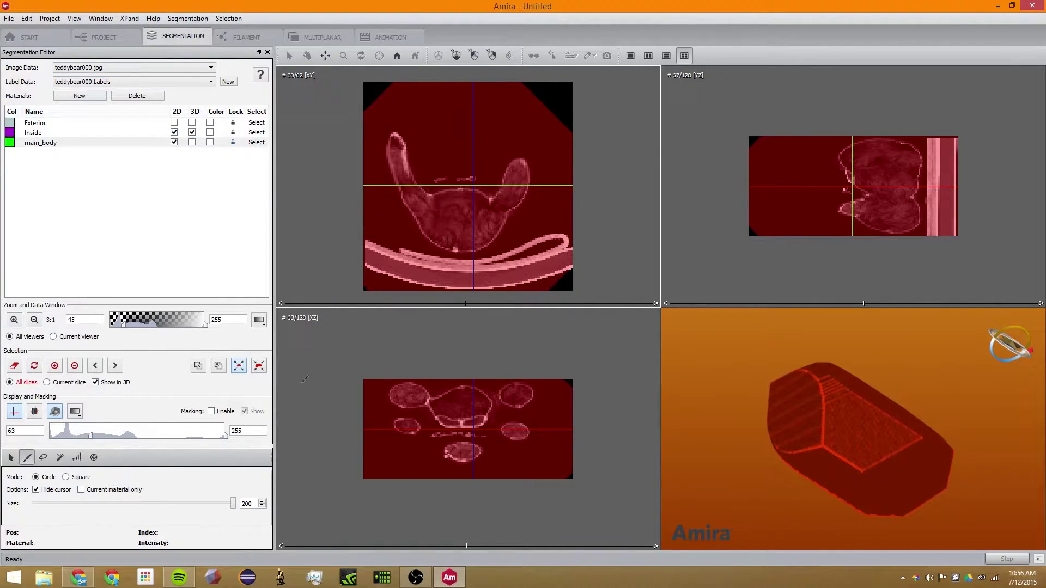
# - Shrink the grown volume selection by a few steps and clear it entirely
pyautogui.click(259, 365)
pyautogui.click(259, 366)
pyautogui.click(259, 365)
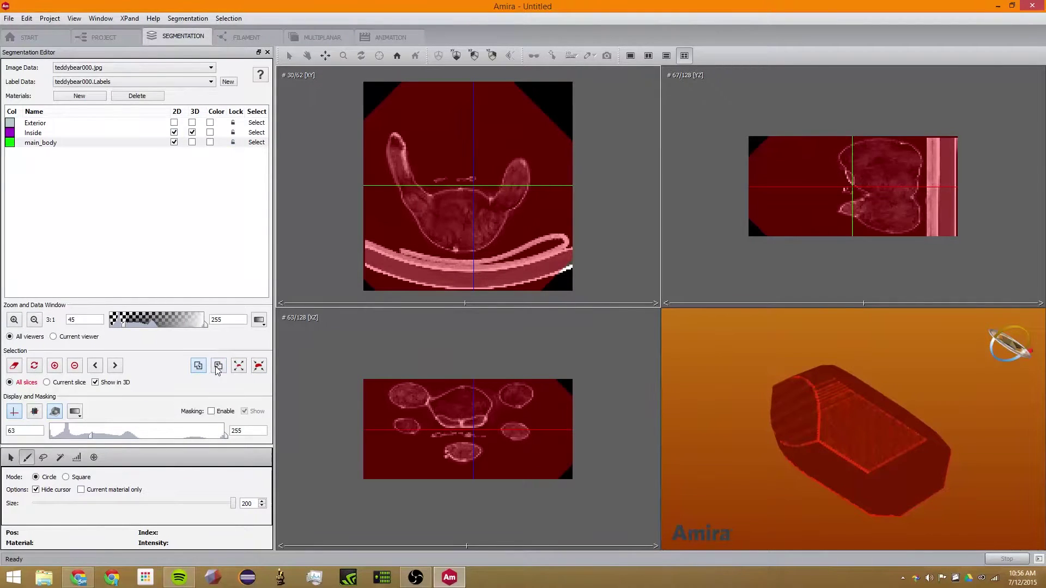
pyautogui.click(15, 366)
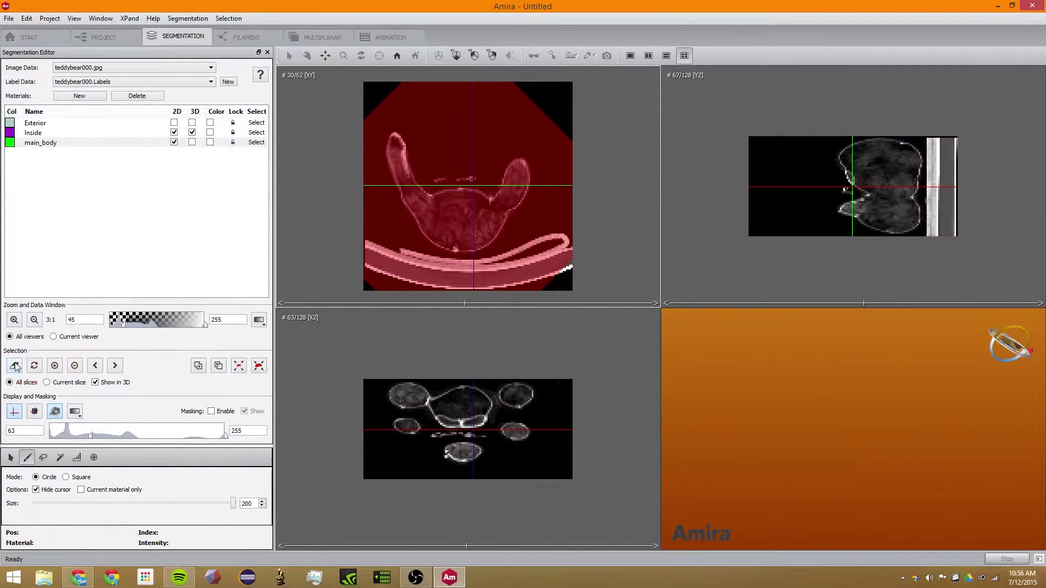
# - Show the Exterior material in 3D and make freehand Lasso selections in the 3D view and around the bear's body on the XY slice
pyautogui.click(43, 458)
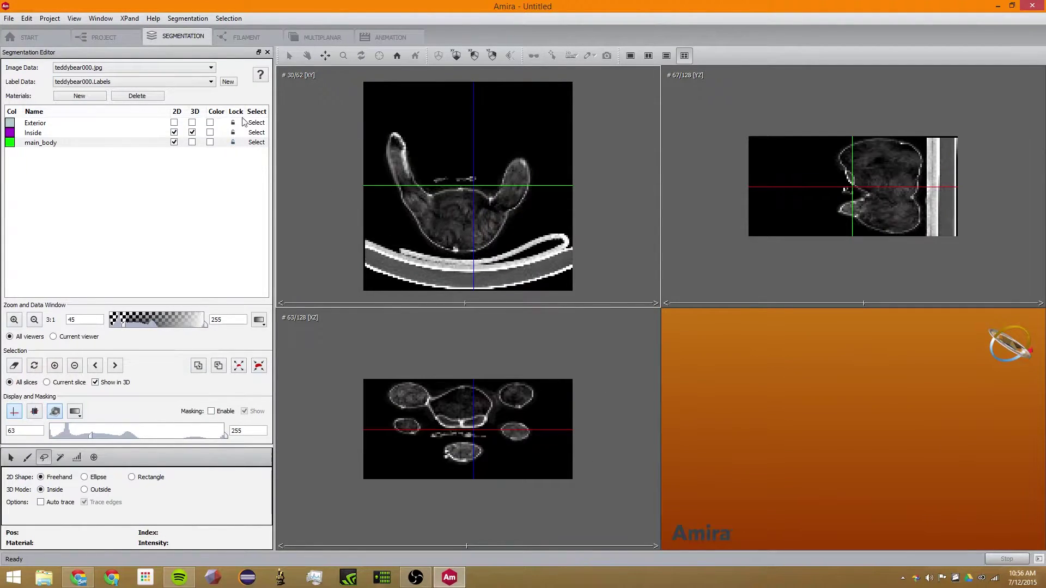
pyautogui.click(192, 123)
pyautogui.moveTo(848, 347)
pyautogui.mouseDown()
pyautogui.moveTo(764, 448)
pyautogui.moveTo(975, 469)
pyautogui.moveTo(842, 350)
pyautogui.mouseUp()
pyautogui.moveTo(754, 408)
pyautogui.mouseDown()
pyautogui.moveTo(894, 505)
pyautogui.moveTo(794, 376)
pyautogui.moveTo(864, 500)
pyautogui.mouseUp()
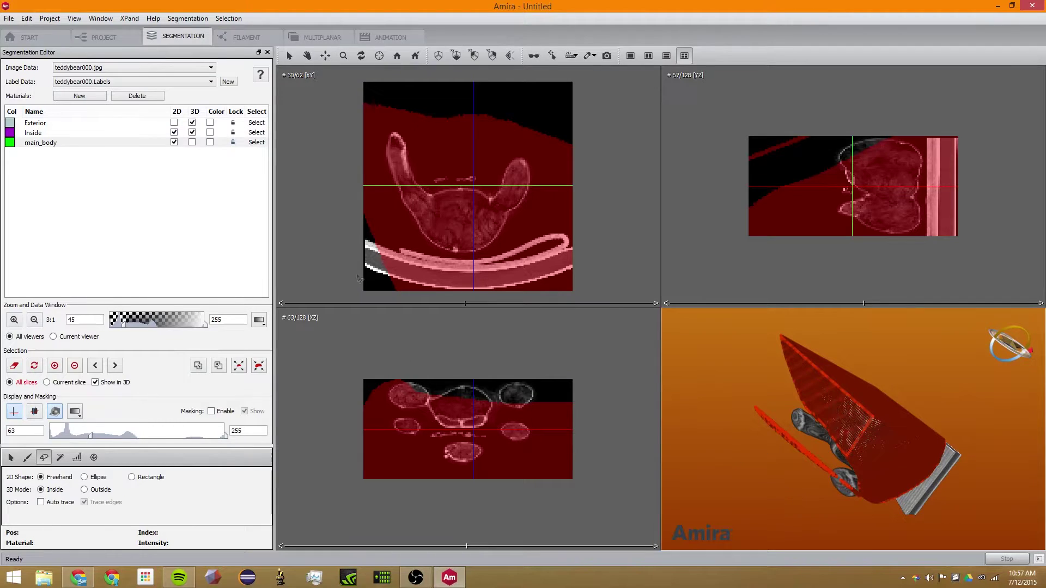
pyautogui.moveTo(459, 147)
pyautogui.mouseDown()
pyautogui.moveTo(446, 159)
pyautogui.moveTo(526, 185)
pyautogui.moveTo(462, 125)
pyautogui.moveTo(452, 163)
pyautogui.mouseUp()
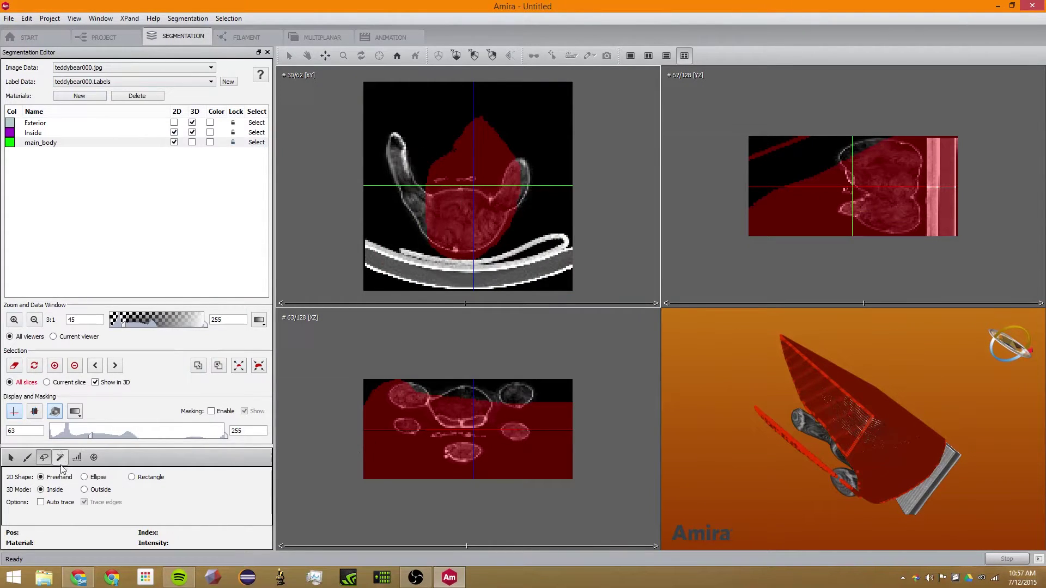
# - Enable Auto trace for the freehand Lasso and try to trace the bear's longer raised arm on the XY slice
pyautogui.click(42, 502)
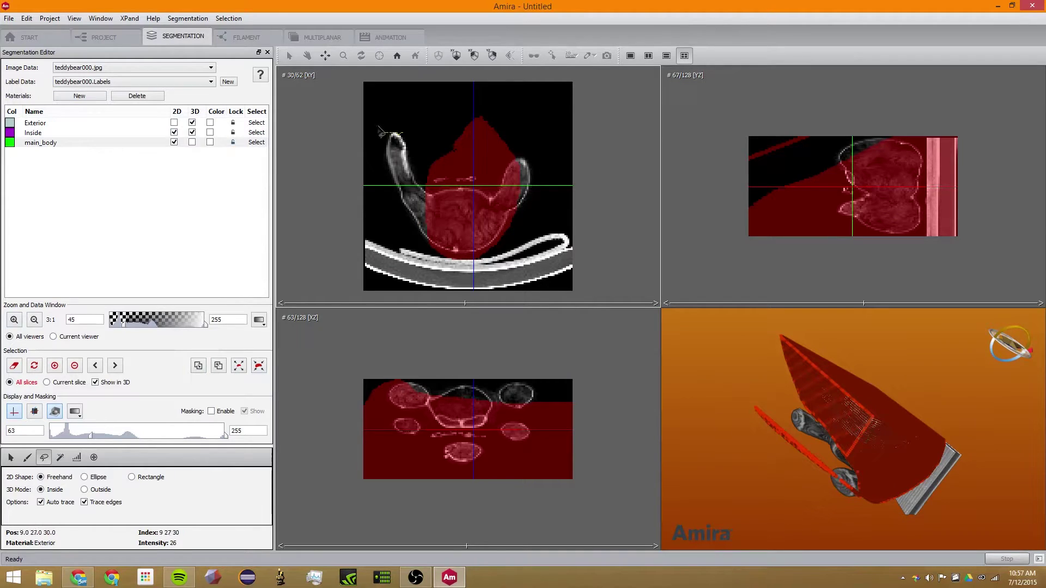
pyautogui.click(394, 134)
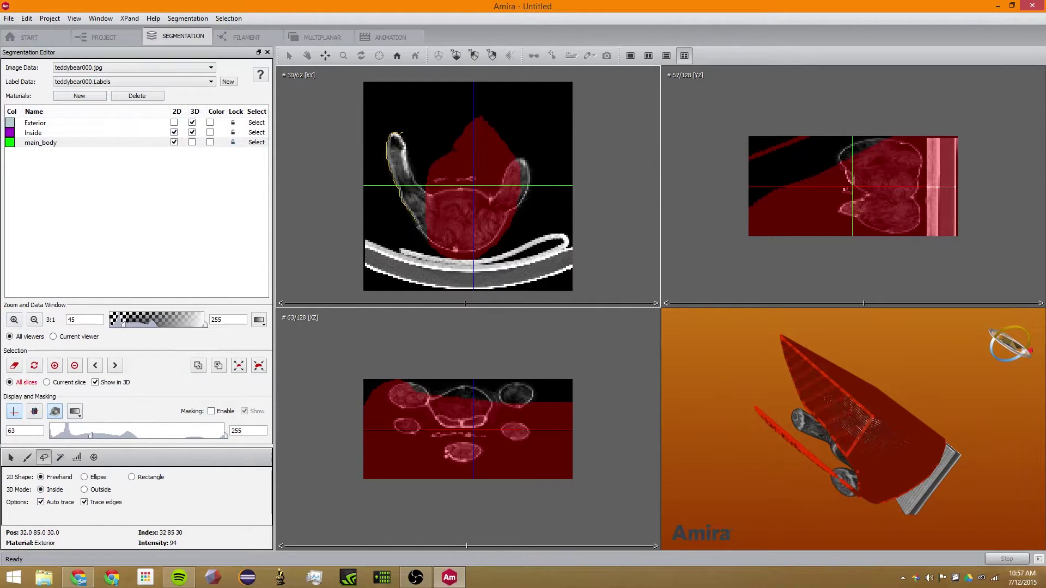
pyautogui.press('Escape')
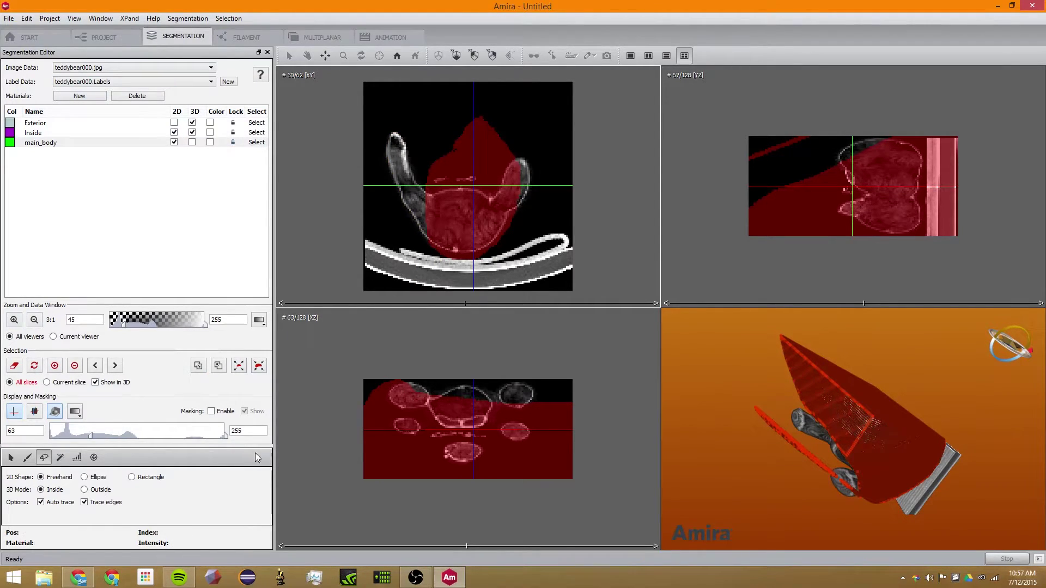
# - Select most of the bear on the XY slice with an elliptical Lasso and then a larger rectangular one
pyautogui.click(100, 479)
pyautogui.moveTo(470, 205)
pyautogui.mouseDown()
pyautogui.moveTo(499, 250)
pyautogui.moveTo(396, 207)
pyautogui.moveTo(369, 254)
pyautogui.moveTo(380, 262)
pyautogui.mouseUp()
pyautogui.moveTo(477, 139); pyautogui.dragTo(366, 273)
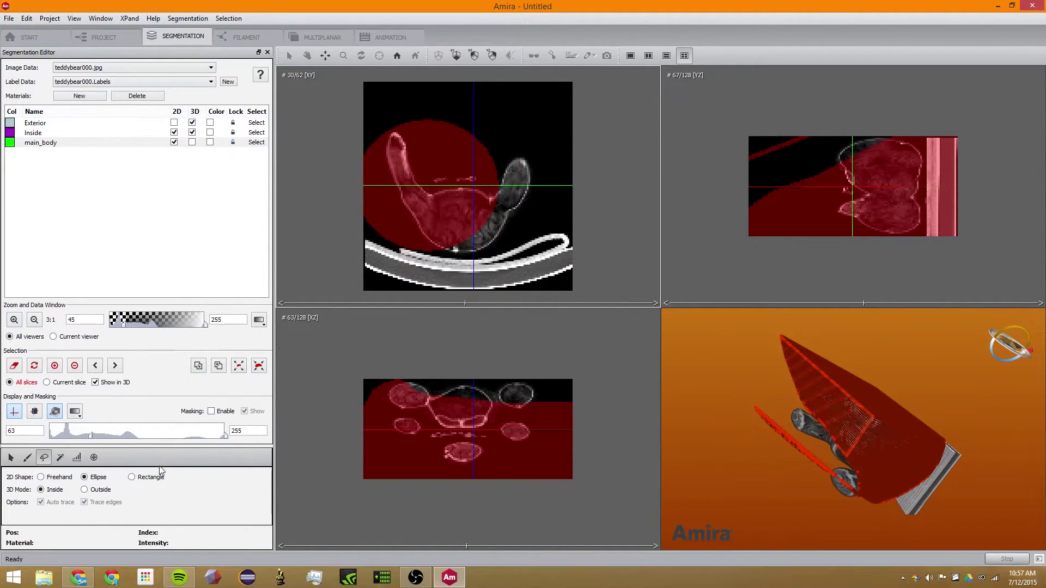
pyautogui.moveTo(524, 116); pyautogui.dragTo(313, 297)
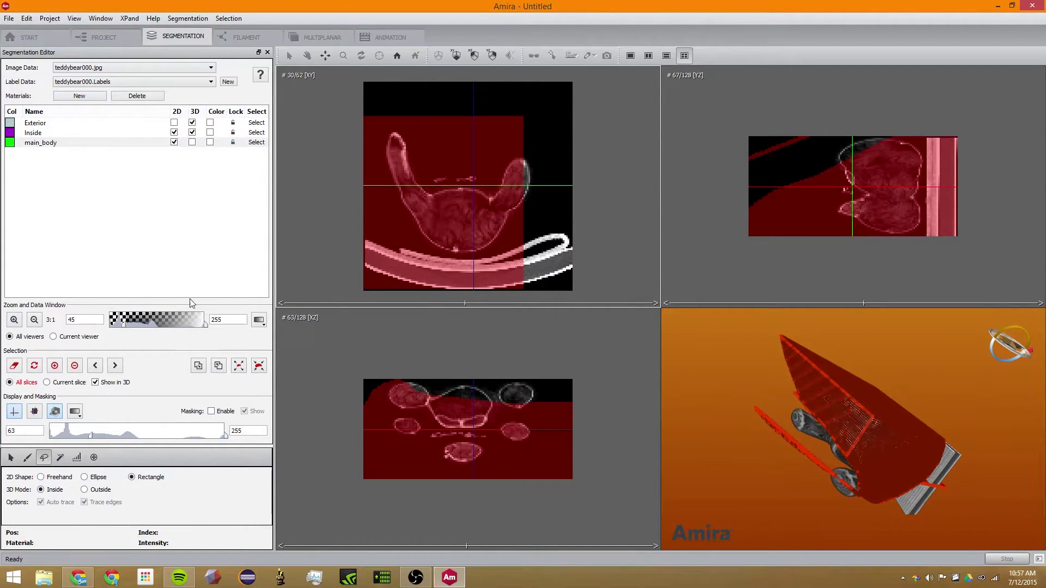
# - Set the Lasso's 3D mode to Outside and trim the selection down to a small block using rectangles in the 3D view
pyautogui.click(63, 490)
pyautogui.click(103, 490)
pyautogui.moveTo(897, 340)
pyautogui.mouseDown()
pyautogui.moveTo(736, 381)
pyautogui.moveTo(950, 408)
pyautogui.moveTo(856, 348)
pyautogui.moveTo(921, 488)
pyautogui.moveTo(837, 354)
pyautogui.moveTo(817, 361)
pyautogui.mouseUp()
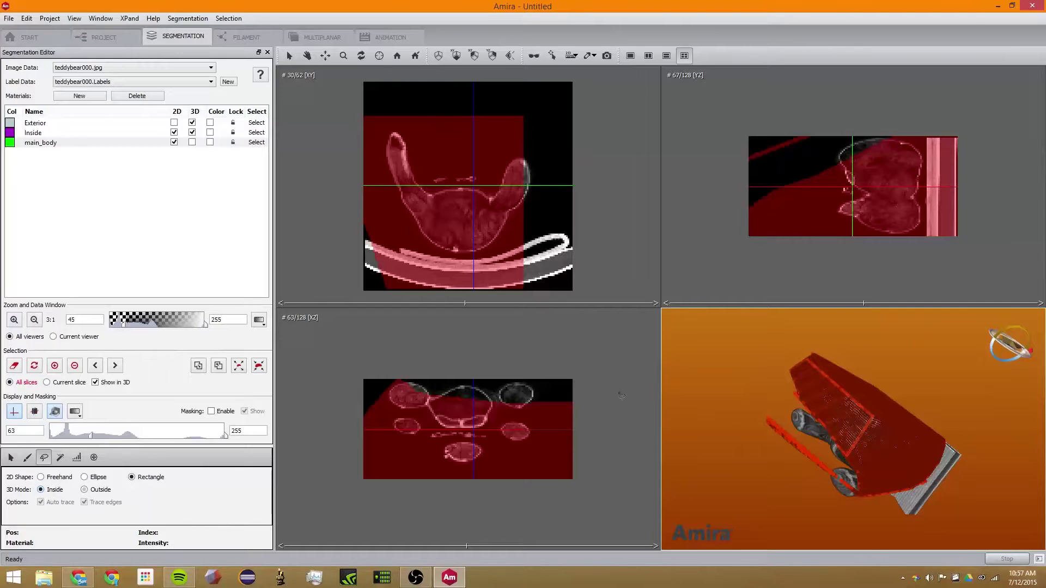
pyautogui.moveTo(925, 361)
pyautogui.mouseDown()
pyautogui.moveTo(784, 494)
pyautogui.moveTo(889, 381)
pyautogui.moveTo(878, 372)
pyautogui.moveTo(880, 506)
pyautogui.moveTo(842, 424)
pyautogui.moveTo(802, 429)
pyautogui.mouseUp()
pyautogui.moveTo(892, 434)
pyautogui.mouseDown()
pyautogui.moveTo(872, 500)
pyautogui.moveTo(898, 446)
pyautogui.moveTo(866, 461)
pyautogui.mouseUp()
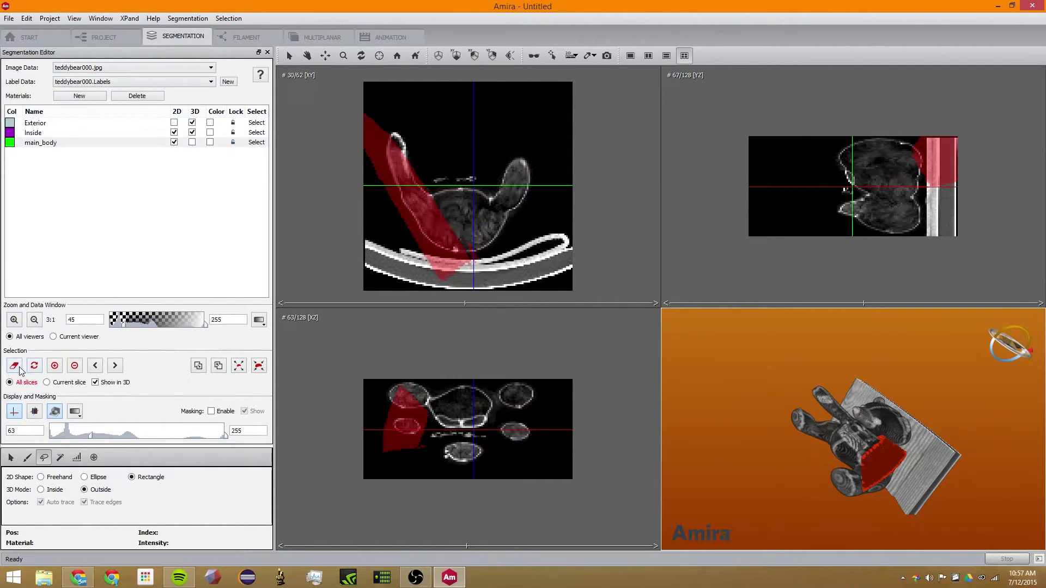
# - Add the trimmed selection to the main_body material and inspect the cut-out from the bear's front in 3D
pyautogui.click(40, 370)
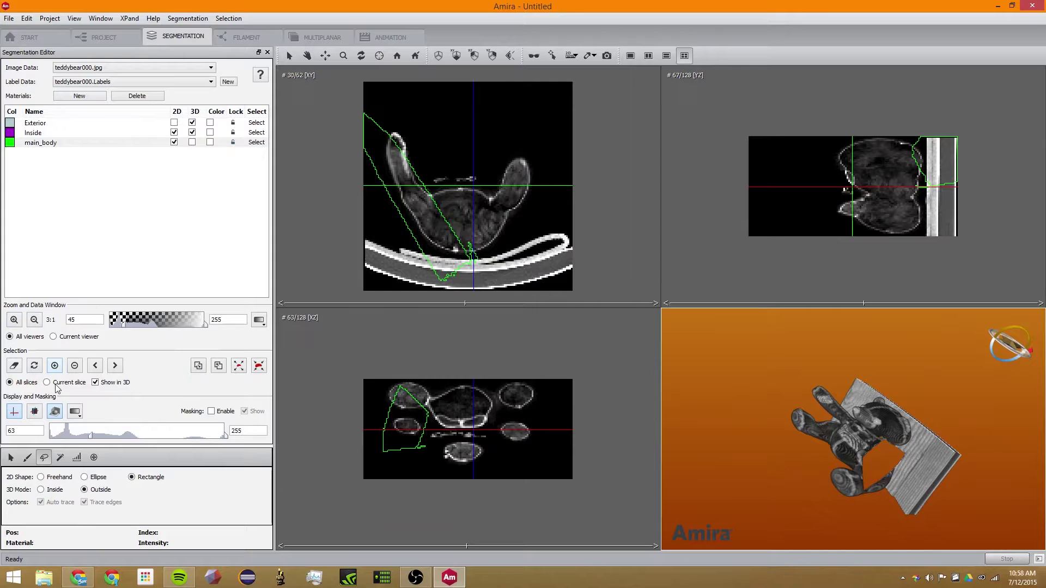
pyautogui.press('Escape')
pyautogui.moveTo(855, 372); pyautogui.dragTo(670, 338)
pyautogui.press('Escape')
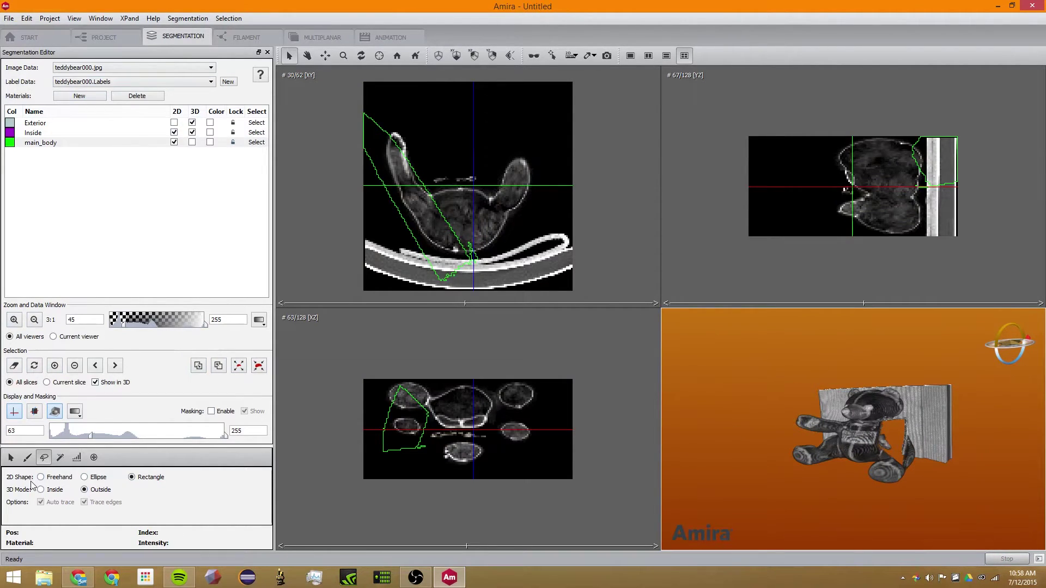
pyautogui.moveTo(856, 386)
pyautogui.mouseDown()
pyautogui.moveTo(941, 352)
pyautogui.moveTo(826, 400)
pyautogui.moveTo(801, 385)
pyautogui.moveTo(850, 383)
pyautogui.moveTo(780, 395)
pyautogui.mouseUp()
# - Make Exterior the active material and switch back to main_body
pyautogui.click(162, 124)
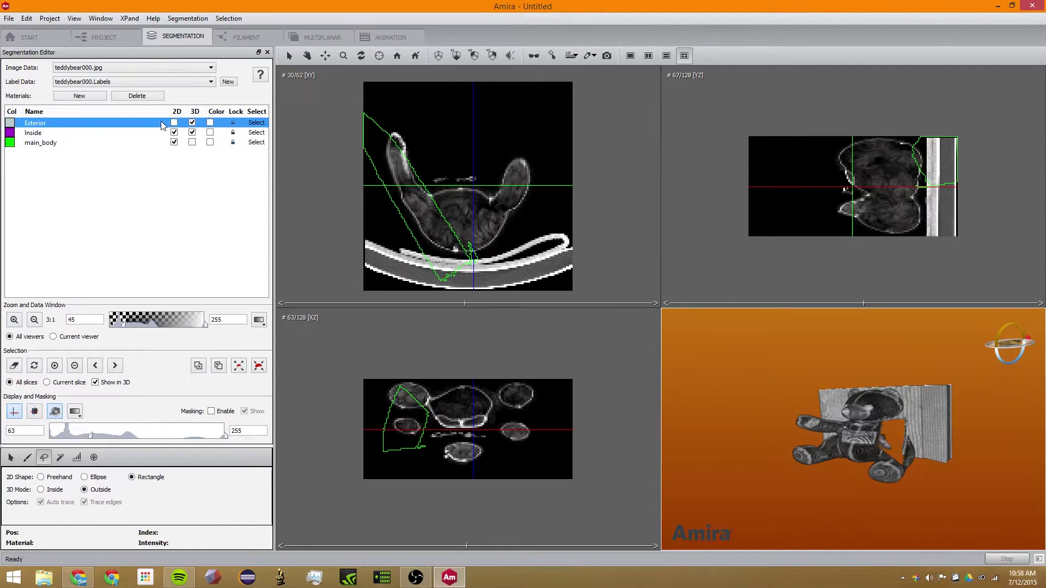
pyautogui.moveTo(831, 357)
pyautogui.mouseDown()
pyautogui.moveTo(791, 493)
pyautogui.moveTo(805, 331)
pyautogui.moveTo(804, 375)
pyautogui.mouseUp()
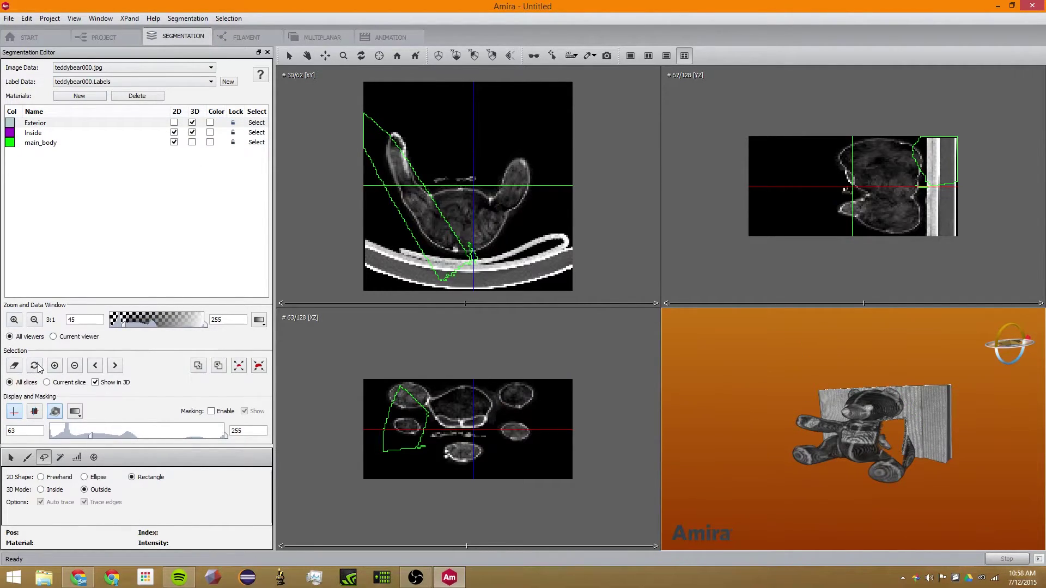
pyautogui.click(63, 143)
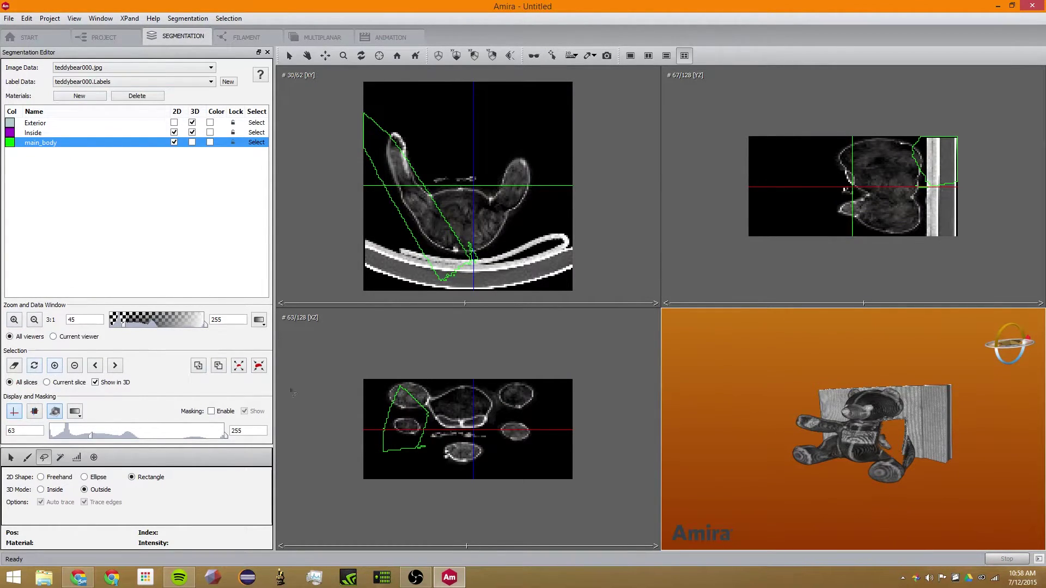
# - Lasso a rectangle over the middle of the bear on the XY slice and add it to main_body
pyautogui.moveTo(442, 132); pyautogui.dragTo(518, 243)
pyautogui.click(89, 144)
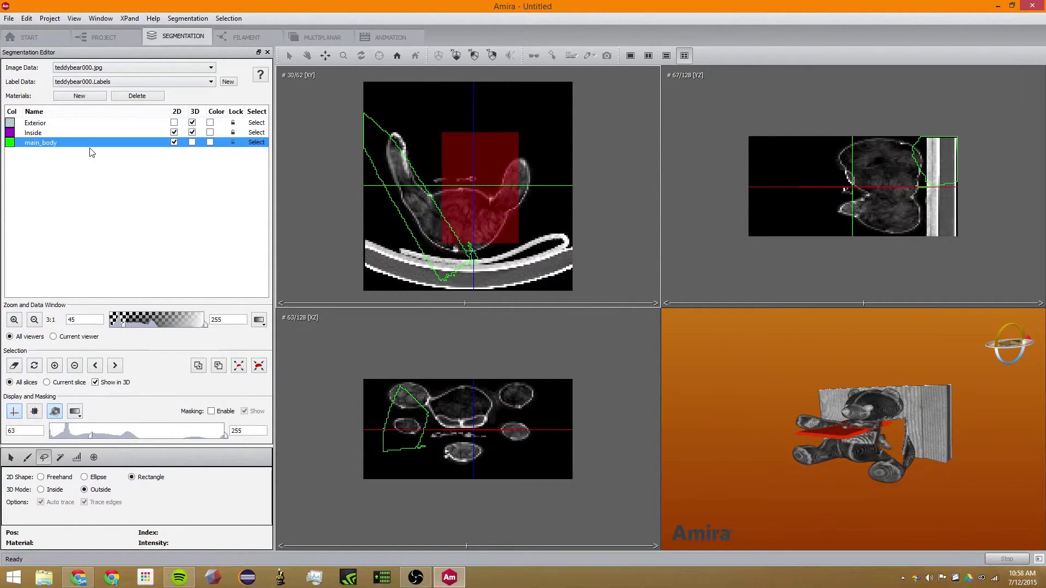
pyautogui.click(55, 365)
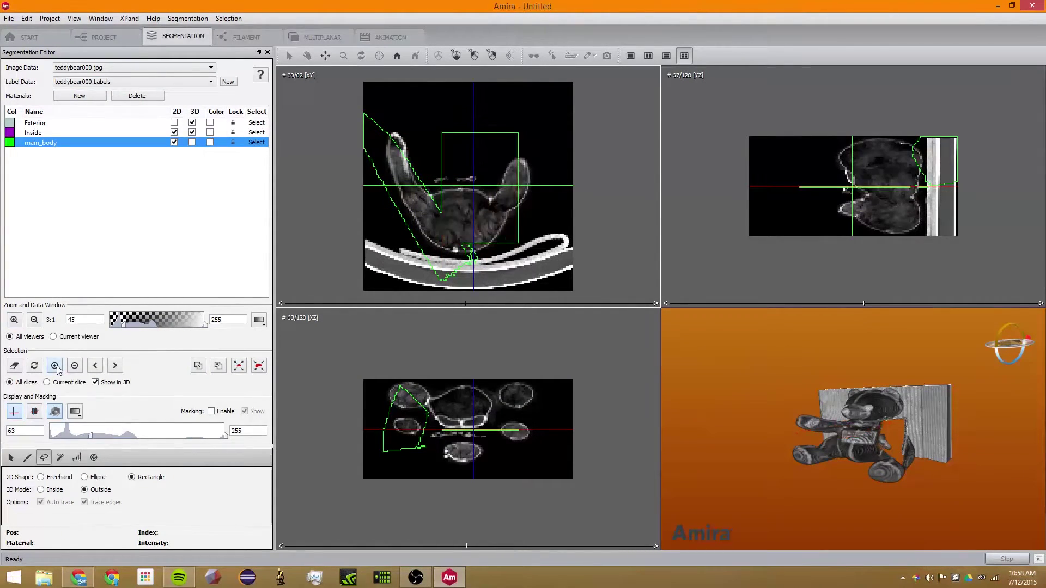
# - Lasso a rectangle over the bear's right-hand limb on the XY slice and subtract it from main_body
pyautogui.moveTo(481, 96); pyautogui.dragTo(560, 211)
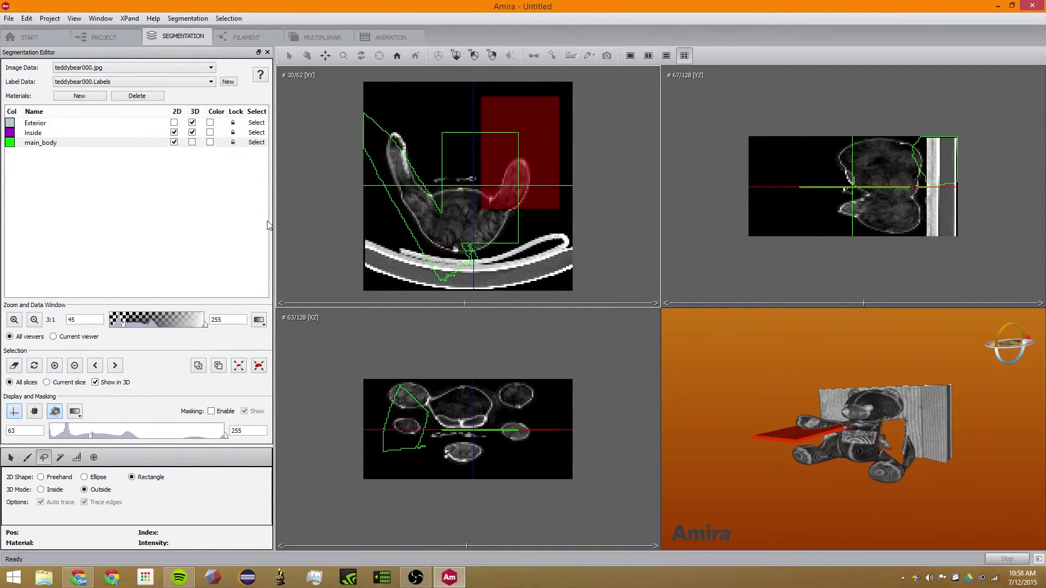
pyautogui.click(106, 143)
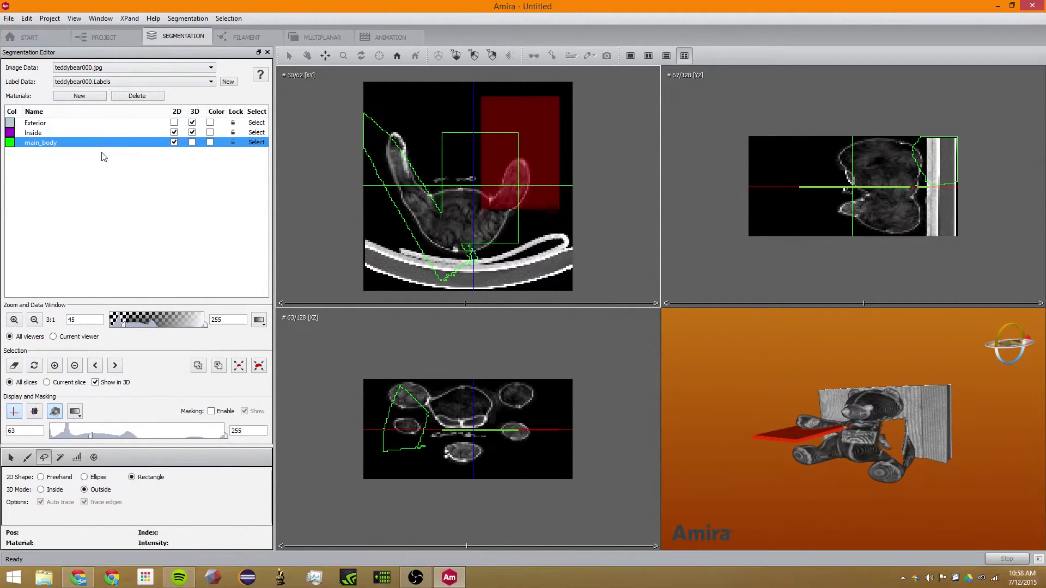
pyautogui.click(75, 366)
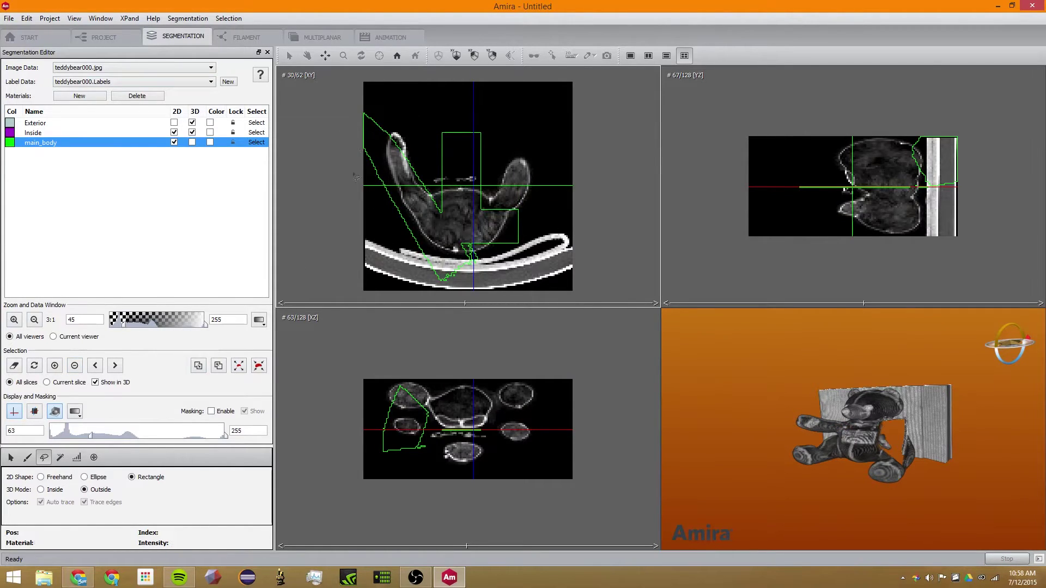
# - Toggle main_body's 2D outlines off and back on to check its extent in the slices
pyautogui.click(174, 142)
pyautogui.click(175, 142)
pyautogui.click(175, 142)
pyautogui.click(175, 142)
pyautogui.click(175, 142)
pyautogui.click(175, 142)
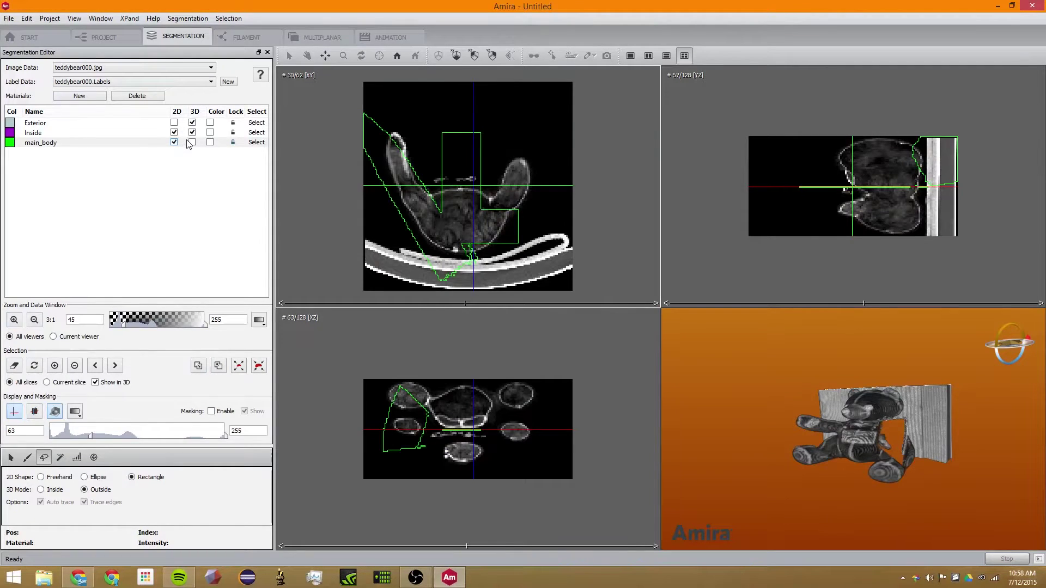
# - Show main_body and hide Exterior in the 3D view, keeping main_body as the active material
pyautogui.click(192, 142)
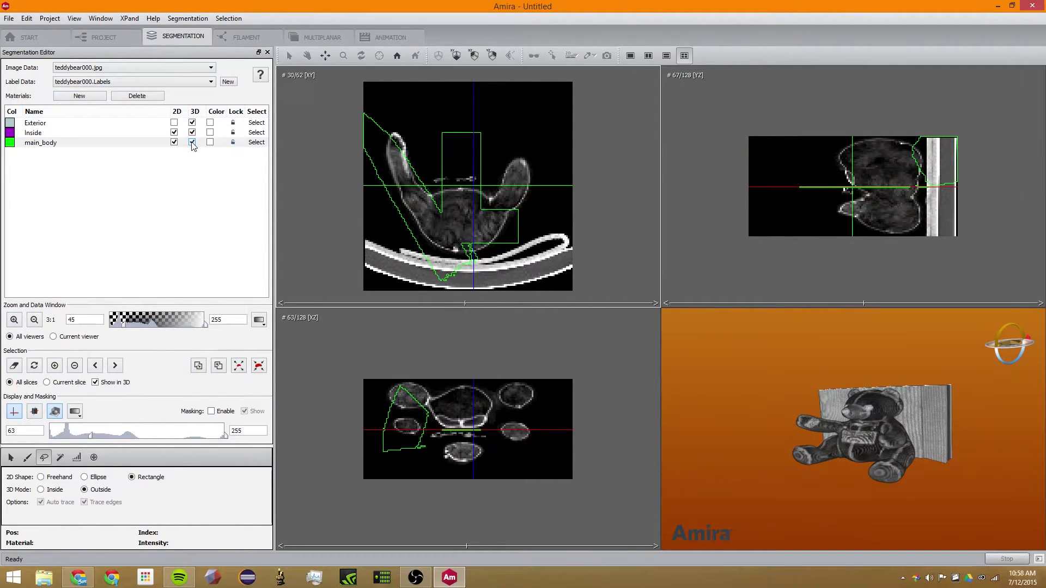
pyautogui.click(192, 123)
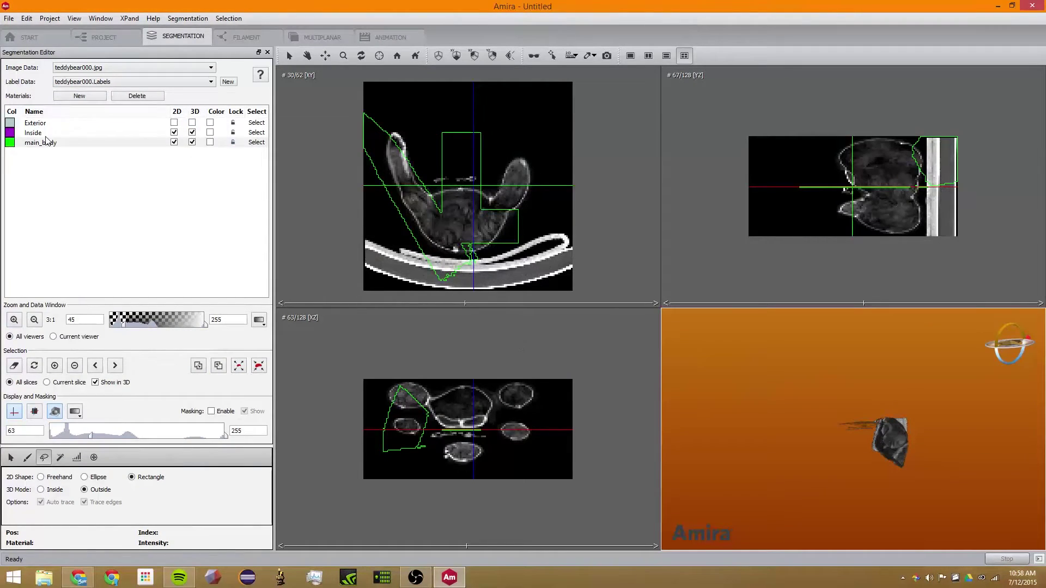
pyautogui.click(82, 142)
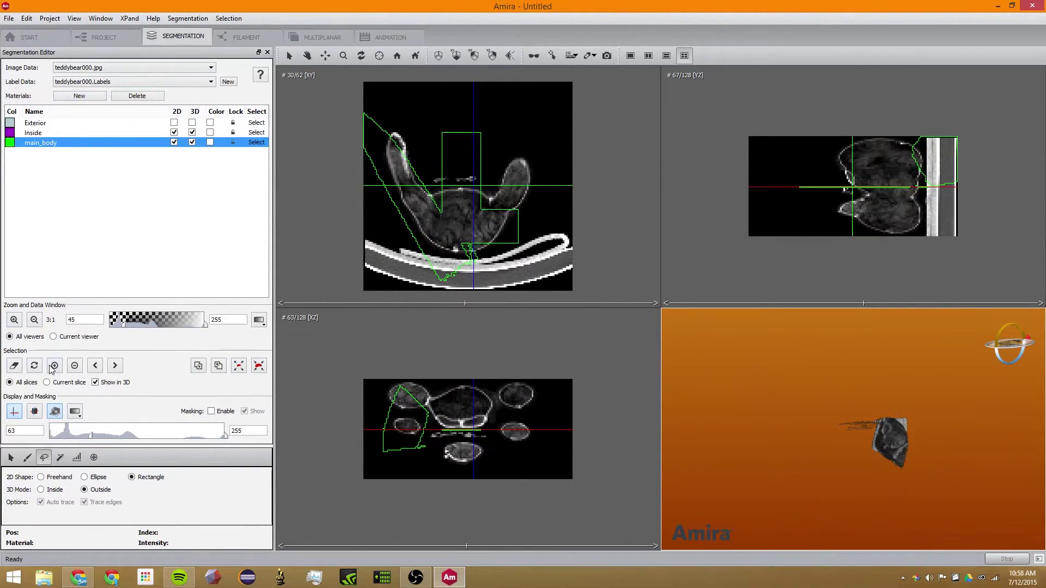
# - Select the connected central body region on the XZ slice with the Magic Wand and inspect the selection in 3D
pyautogui.click(18, 364)
pyautogui.click(221, 368)
pyautogui.click(61, 457)
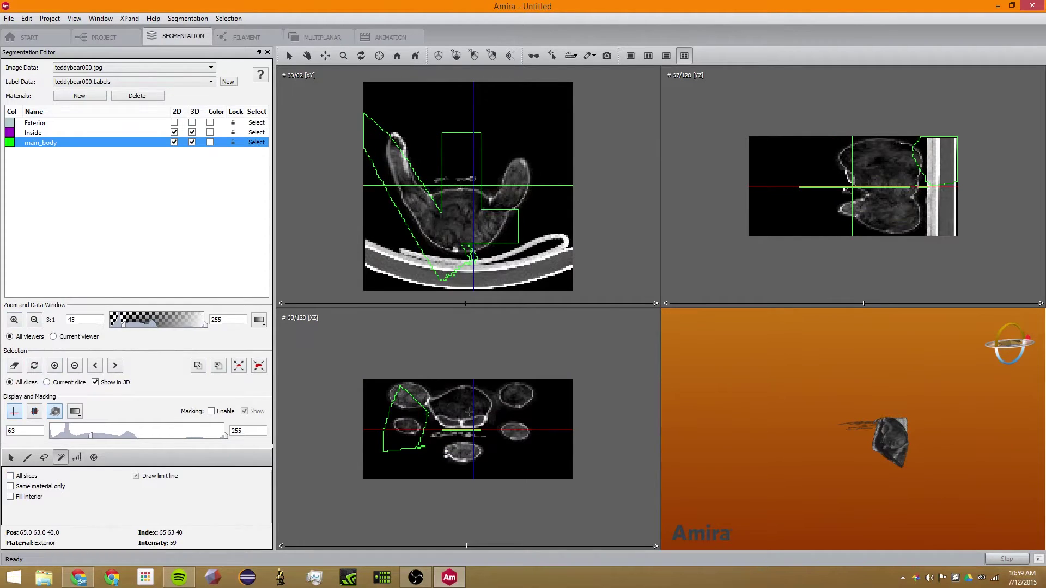
pyautogui.click(462, 425)
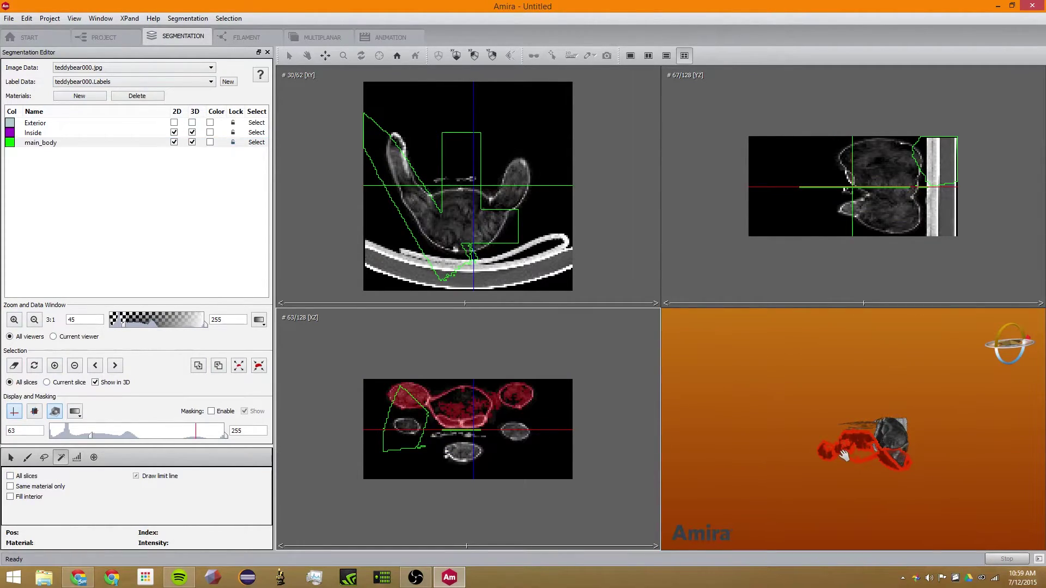
pyautogui.moveTo(853, 422); pyautogui.dragTo(1001, 526)
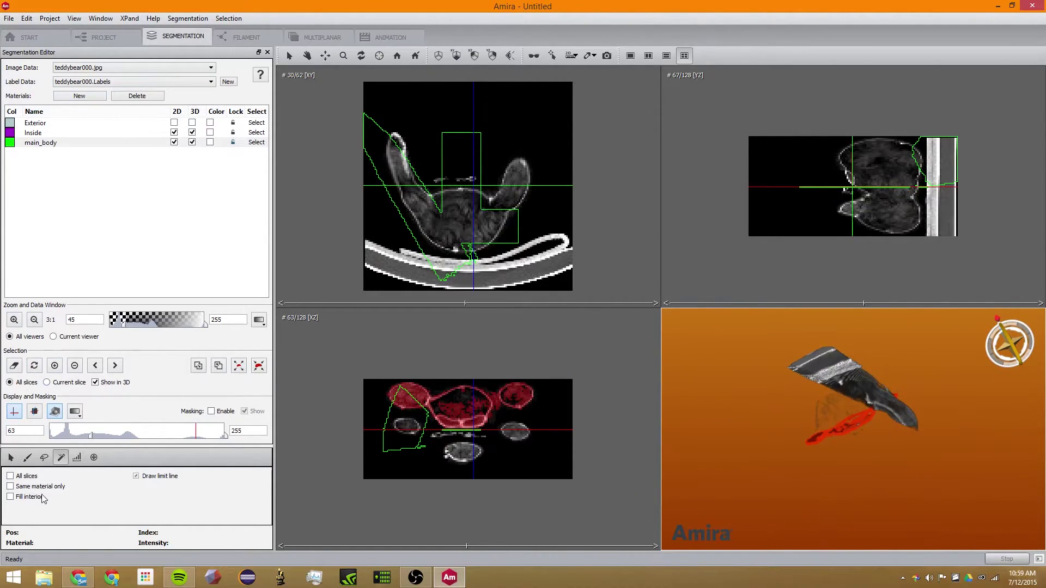
# - Extend the Magic Wand selection to all slices and adjust its intensity range to 80–255
pyautogui.click(19, 477)
pyautogui.moveTo(92, 436); pyautogui.dragTo(125, 436)
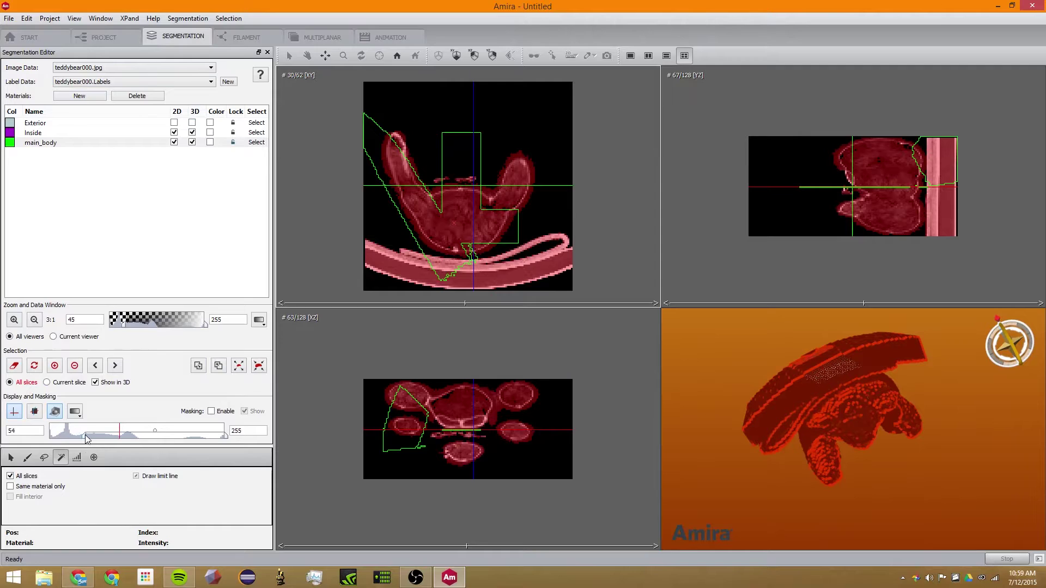
pyautogui.moveTo(121, 436); pyautogui.dragTo(78, 434)
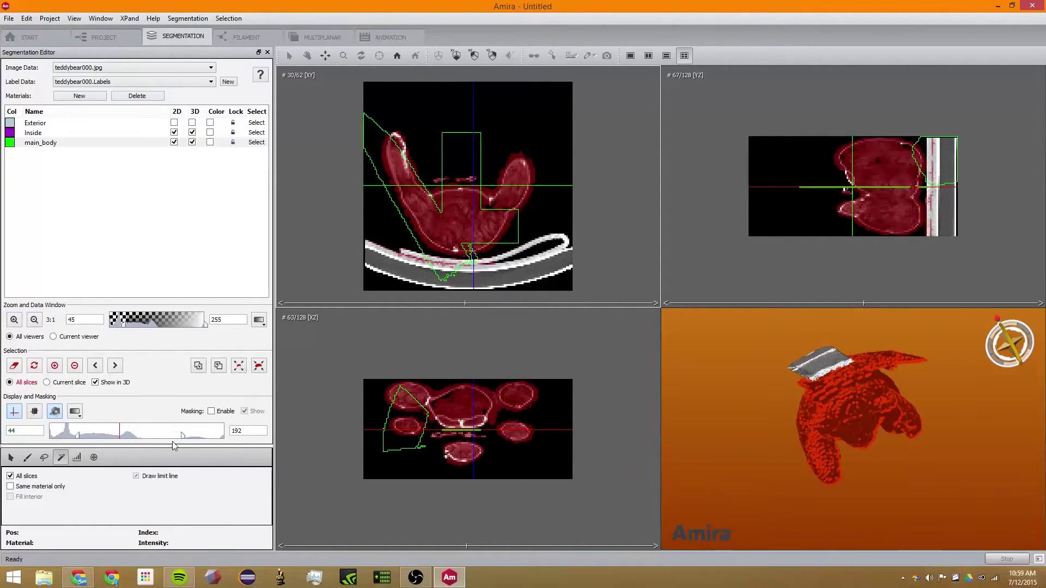
pyautogui.moveTo(184, 441); pyautogui.dragTo(209, 440)
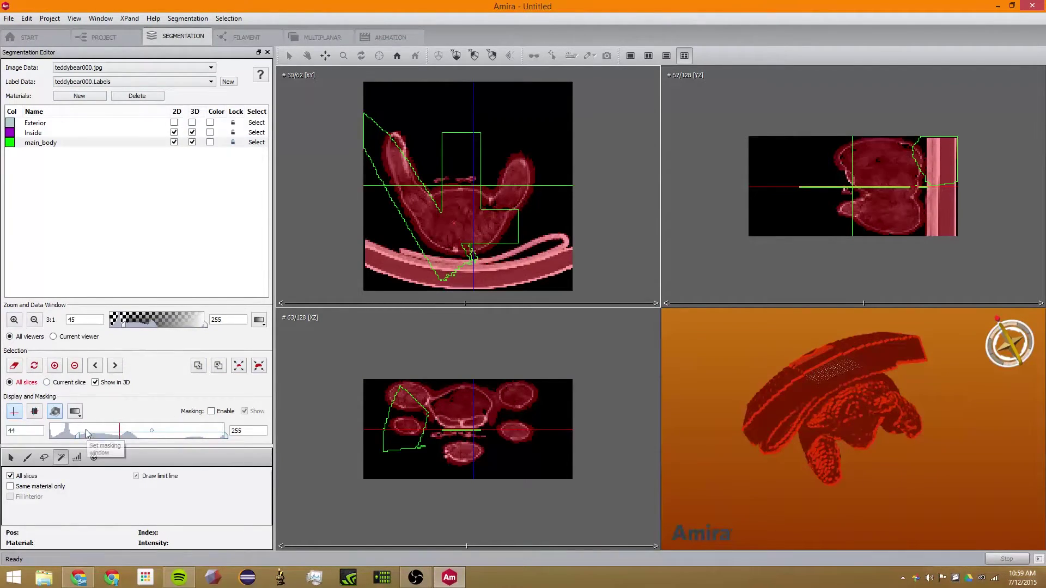
pyautogui.moveTo(85, 434); pyautogui.dragTo(105, 439)
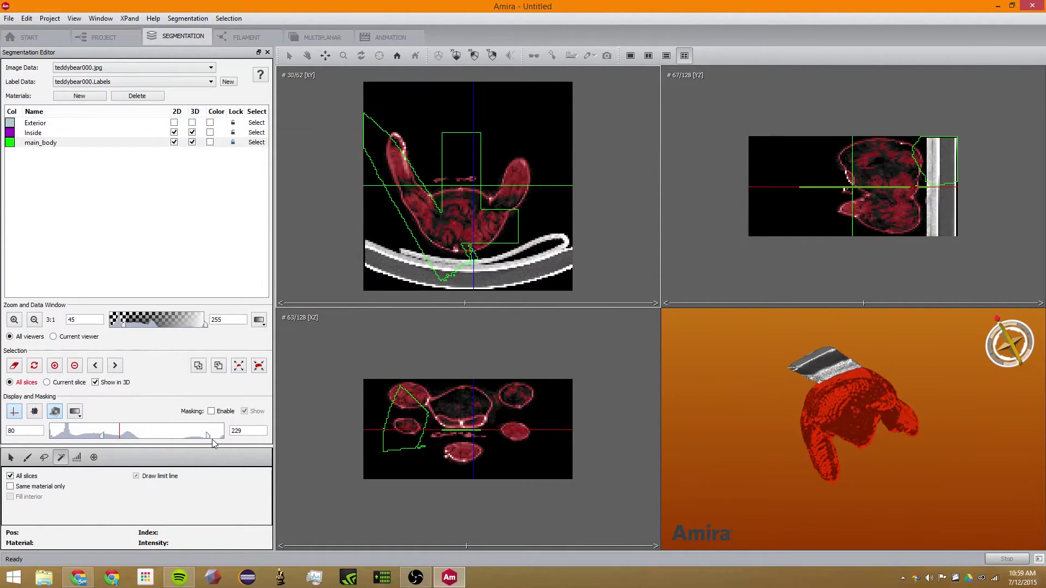
pyautogui.moveTo(209, 439); pyautogui.dragTo(226, 439)
# - Enable masking, select the 80–255 intensity range across all slices with the Threshold tool, and turn masking off
pyautogui.click(211, 411)
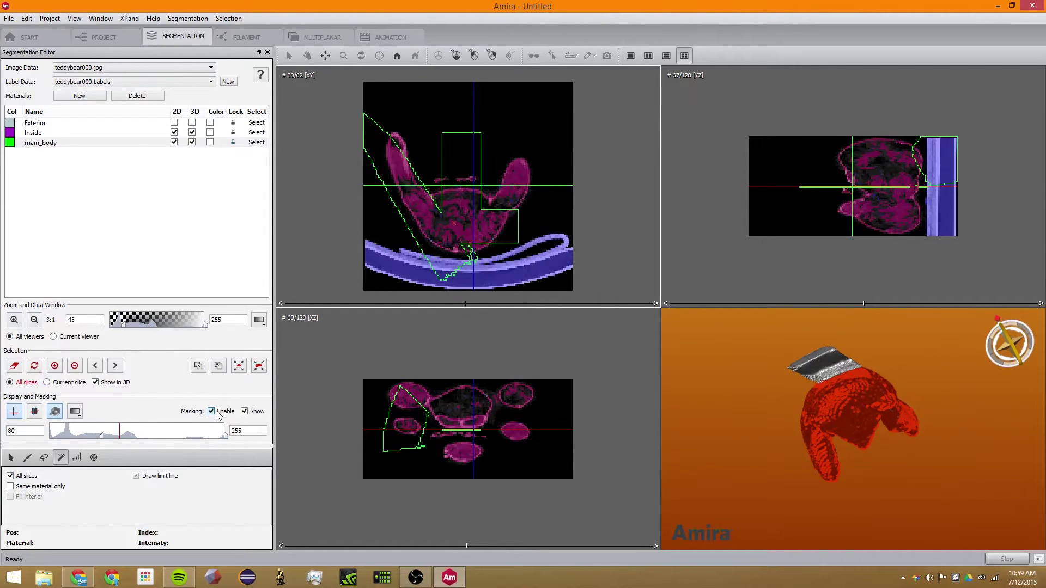
pyautogui.click(78, 458)
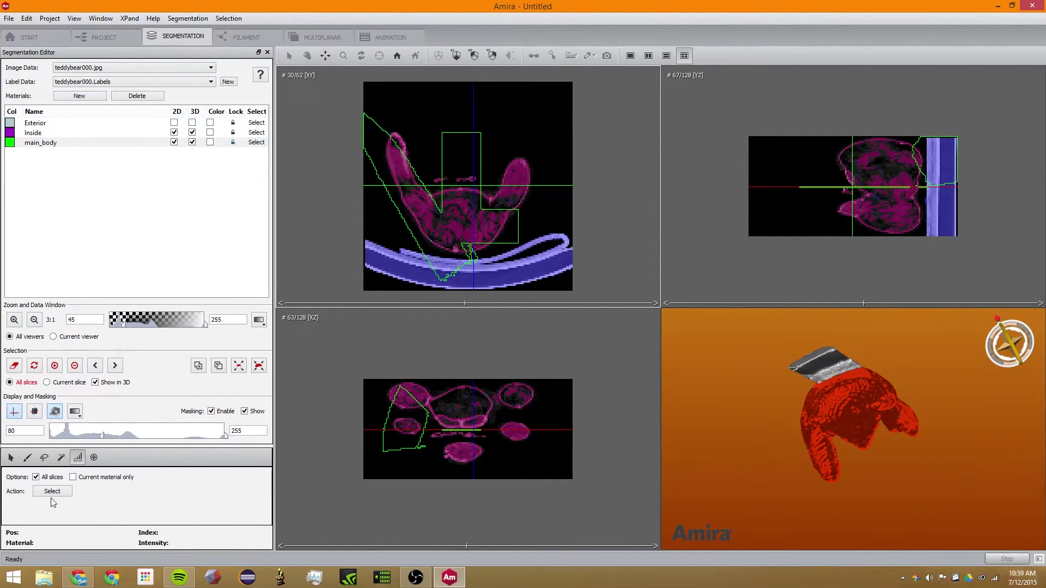
pyautogui.click(79, 478)
pyautogui.click(68, 492)
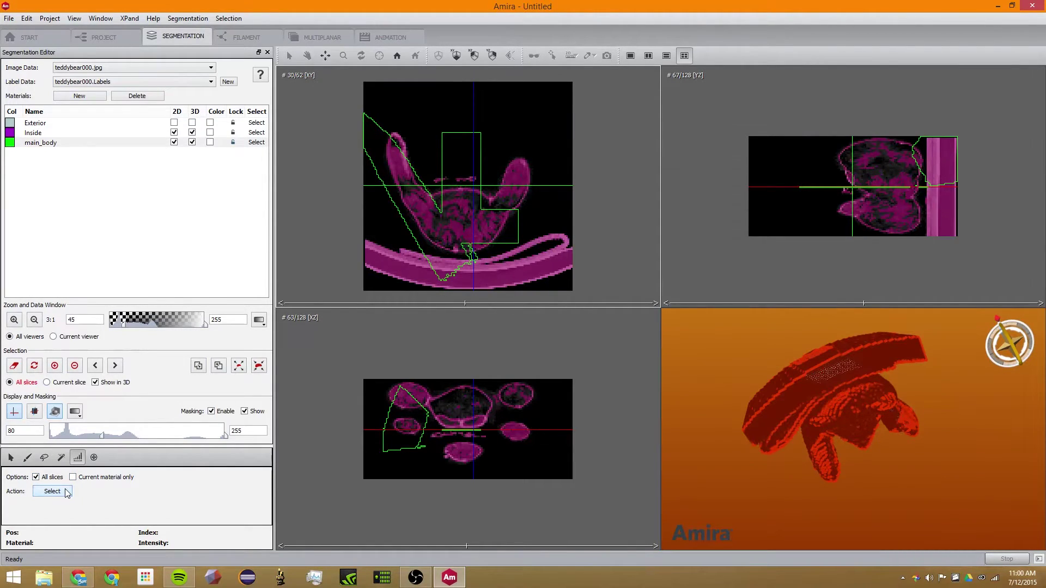
pyautogui.click(218, 413)
# - Grow selections from the bear's torso on the XY slice using the Blow tool with tolerance 35 and Gauss width 4
pyautogui.click(94, 458)
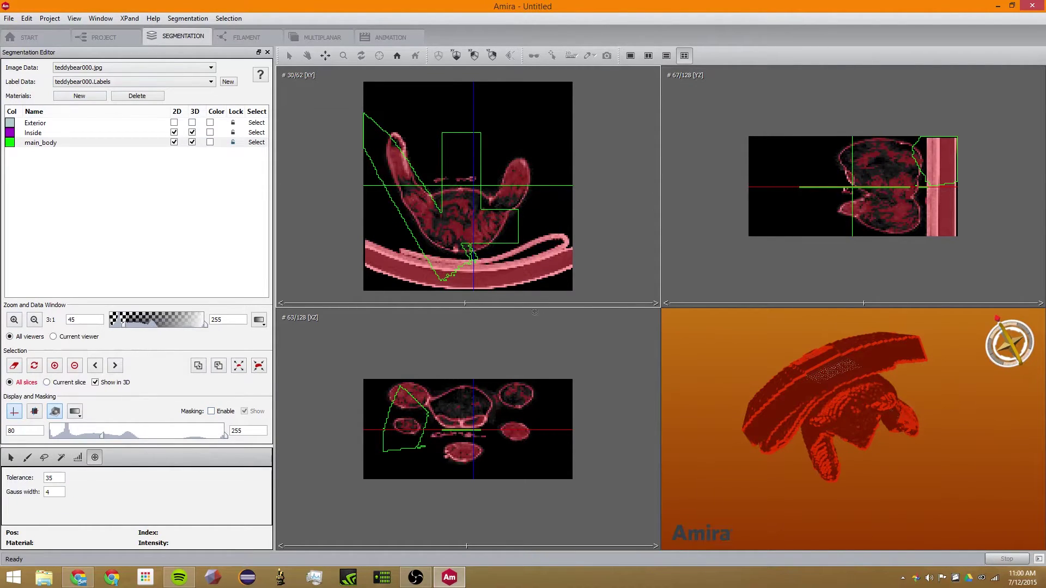
pyautogui.moveTo(463, 212); pyautogui.dragTo(345, 170)
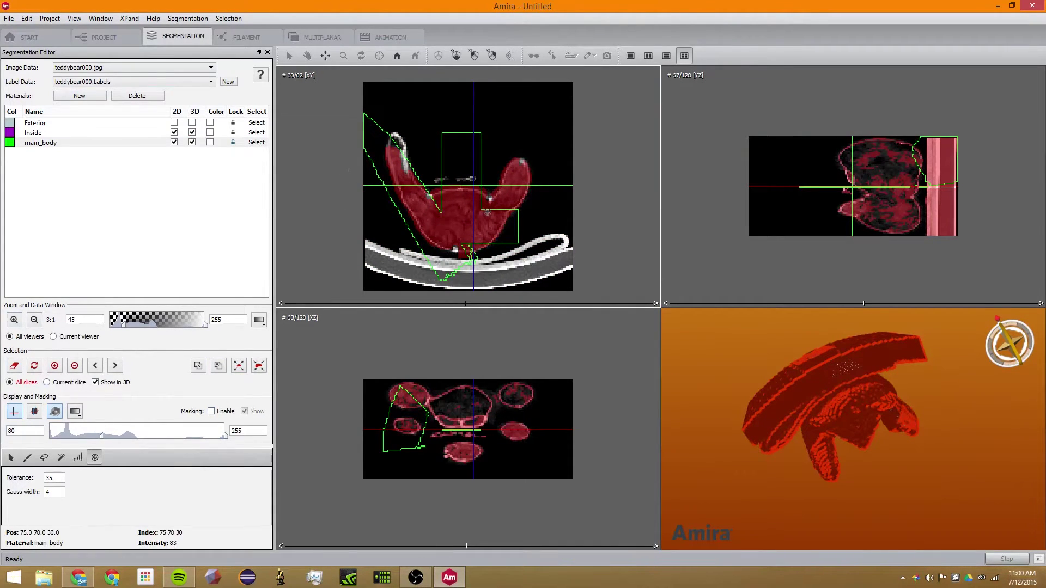
pyautogui.moveTo(488, 216); pyautogui.dragTo(447, 305)
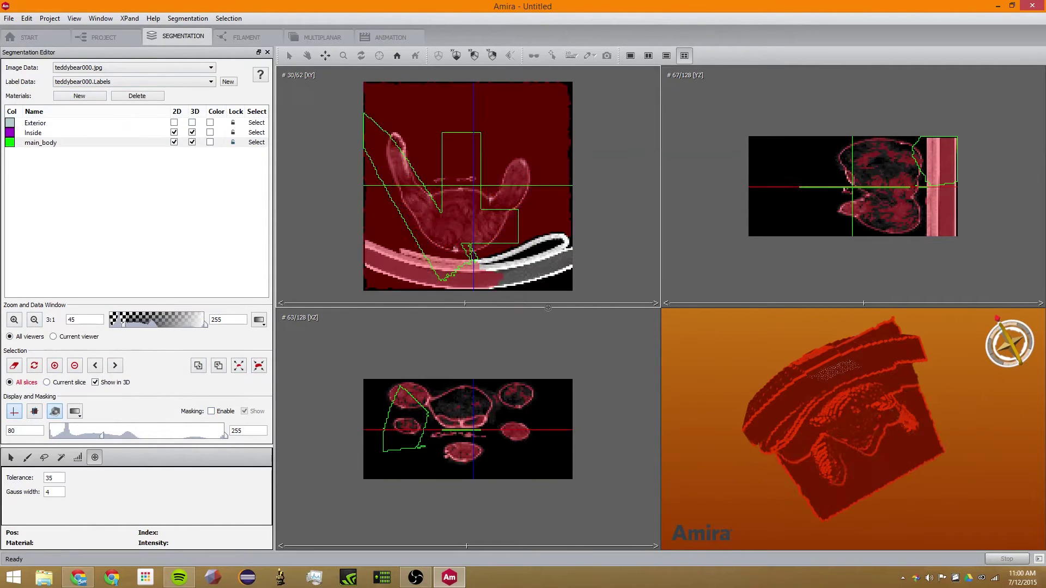
# - Grow further Blow tool selections from the body sections on the XZ slice and from the left-hand limb on the XY slice
pyautogui.moveTo(529, 421); pyautogui.dragTo(455, 444)
pyautogui.moveTo(479, 398); pyautogui.dragTo(422, 414)
pyautogui.moveTo(497, 416); pyautogui.dragTo(409, 447)
pyautogui.keyDown('ctrl'); pyautogui.moveTo(480, 422); pyautogui.dragTo(395, 446); pyautogui.keyUp('ctrl')
pyautogui.keyDown('ctrl'); pyautogui.moveTo(486, 448); pyautogui.dragTo(421, 461); pyautogui.keyUp('ctrl')
pyautogui.keyDown('ctrl'); pyautogui.moveTo(480, 415); pyautogui.dragTo(330, 421); pyautogui.keyUp('ctrl')
pyautogui.keyDown('ctrl'); pyautogui.moveTo(396, 180); pyautogui.dragTo(470, 252); pyautogui.keyUp('ctrl')
pyautogui.keyDown('ctrl'); pyautogui.moveTo(421, 199); pyautogui.dragTo(467, 217); pyautogui.keyUp('ctrl')
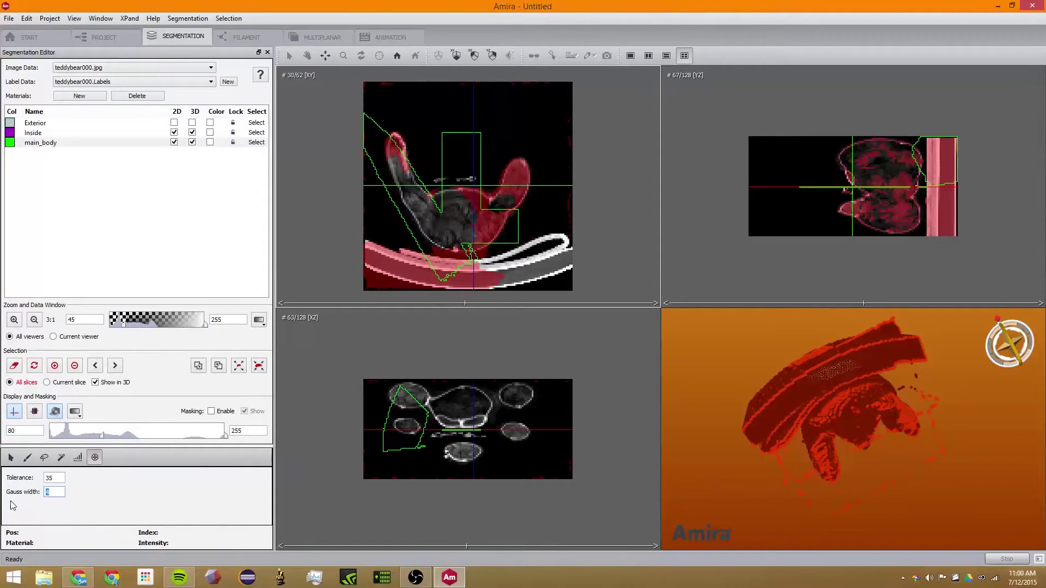
# - Set the Blow tool's Gauss width and tolerance to 1 while growing selections from the central and upper-right sections on the XZ slice
pyautogui.moveTo(463, 393); pyautogui.dragTo(103, 544)
pyautogui.moveTo(473, 408); pyautogui.dragTo(548, 410)
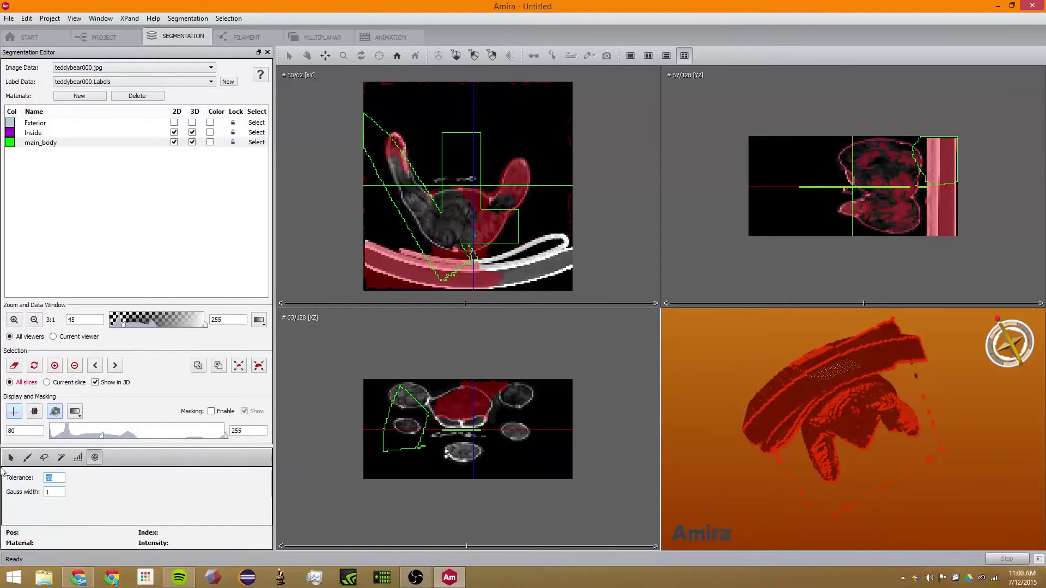
pyautogui.moveTo(469, 412); pyautogui.dragTo(440, 450)
pyautogui.moveTo(504, 414); pyautogui.dragTo(388, 435)
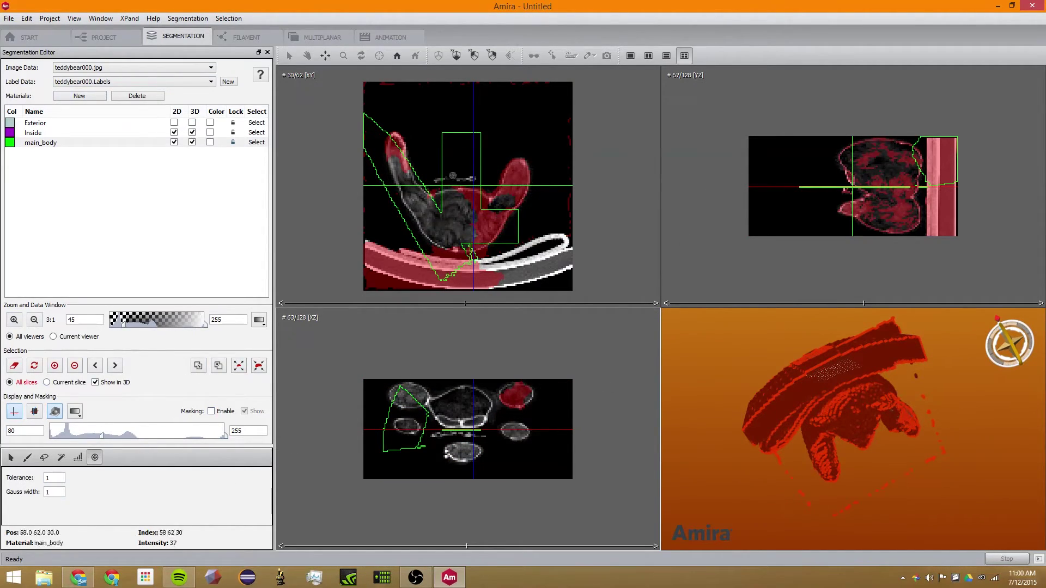
# - Return to the project workspace, set the Volume Rendering colormap minimum to 36, and orbit to the bear's front
pyautogui.click(104, 36)
pyautogui.click(14, 77)
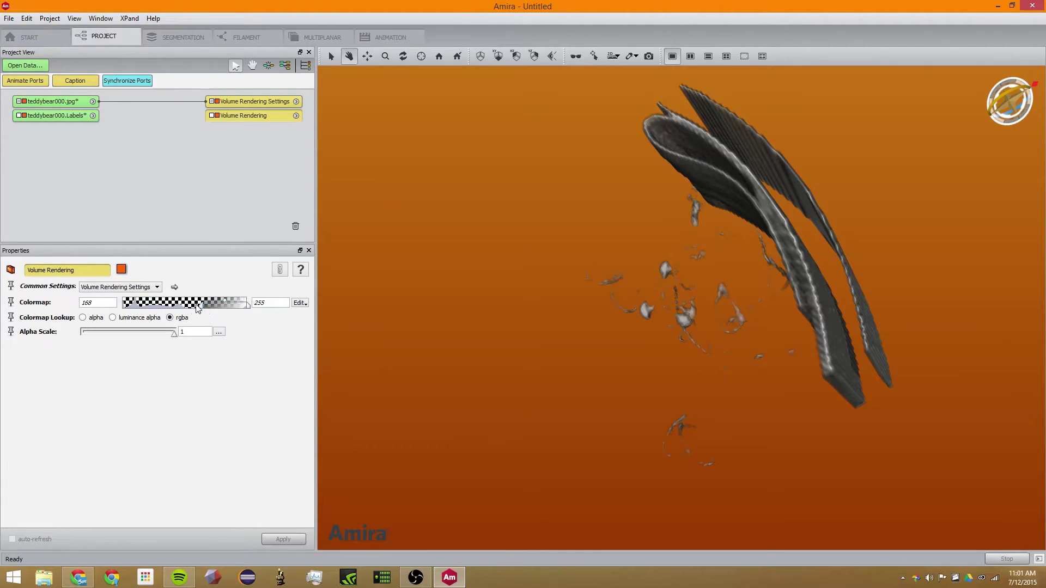
pyautogui.moveTo(197, 308); pyautogui.dragTo(140, 304)
pyautogui.moveTo(596, 341); pyautogui.dragTo(666, 270)
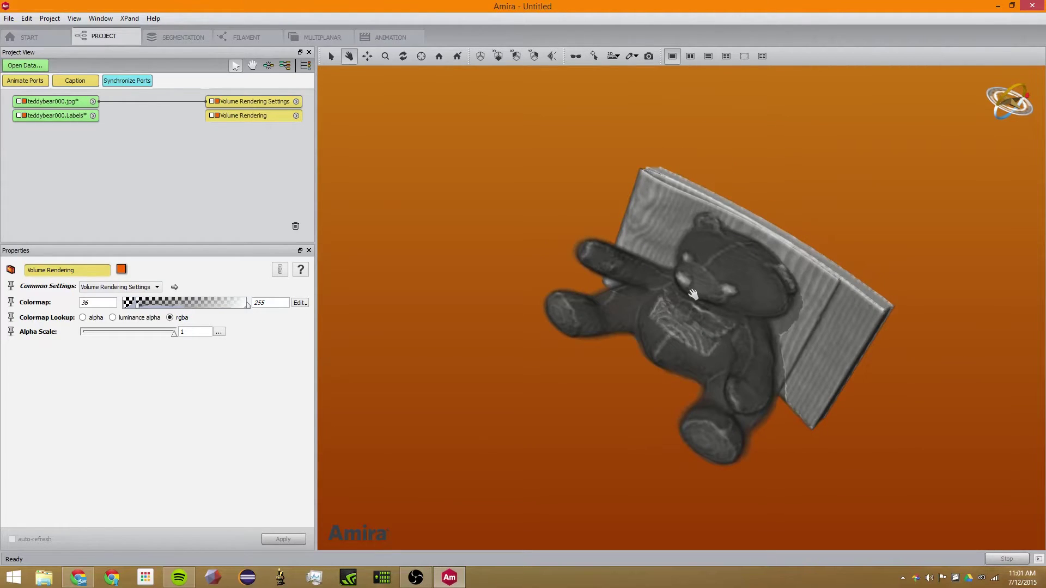
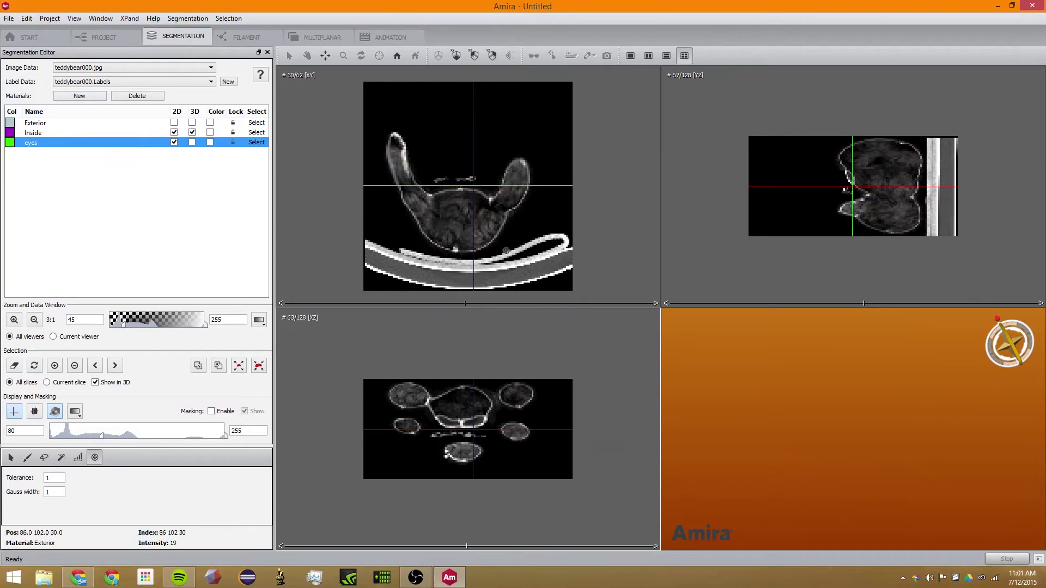
# - Select the bear's body with the Magic Wand on XY slice 17 across all slices and raise the minimum intensity to 135
pyautogui.click(474, 247)
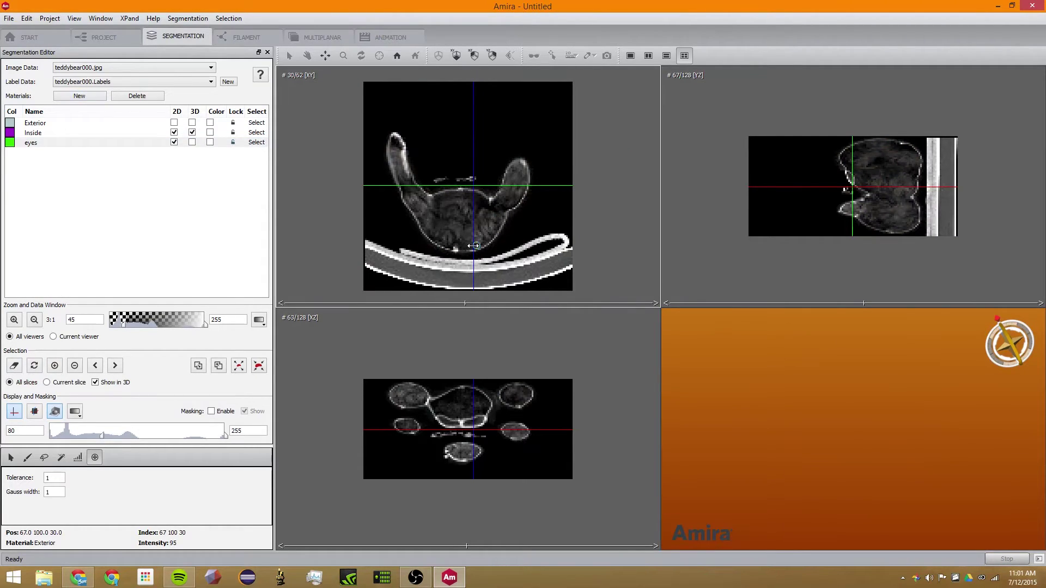
pyautogui.moveTo(474, 246); pyautogui.dragTo(426, 246)
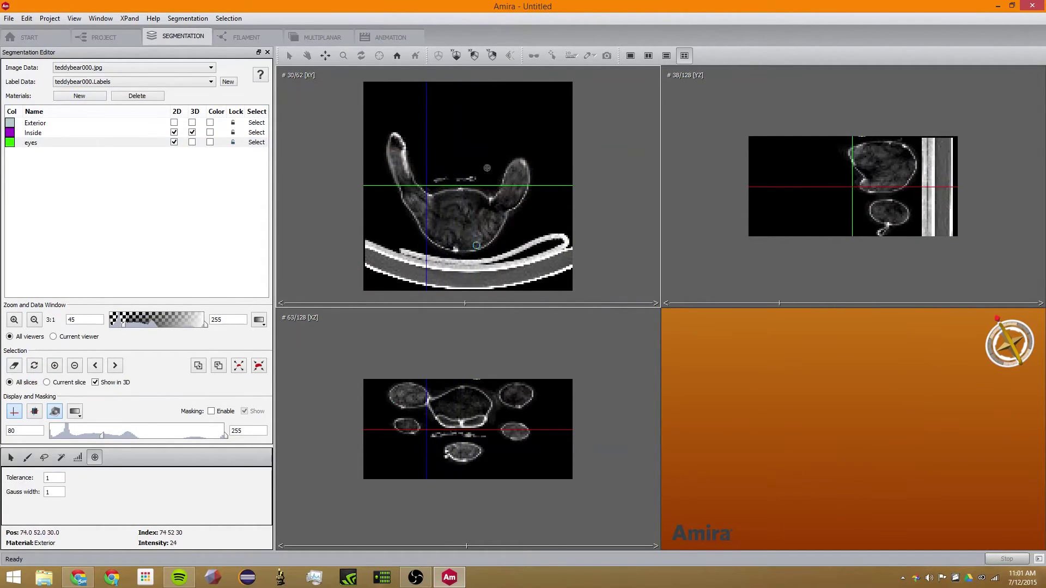
pyautogui.moveTo(455, 430); pyautogui.dragTo(447, 452)
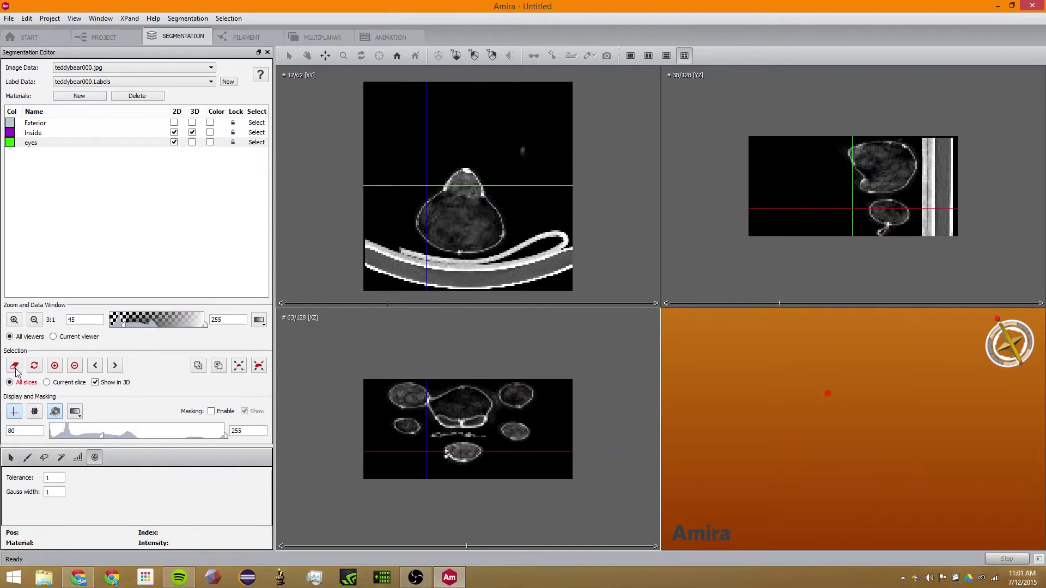
pyautogui.click(61, 457)
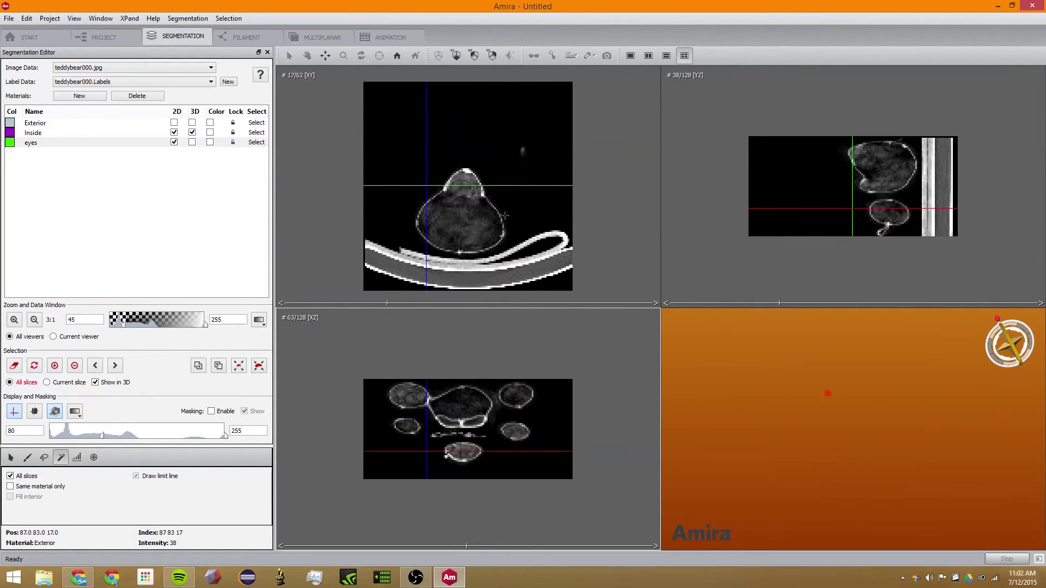
pyautogui.click(482, 192)
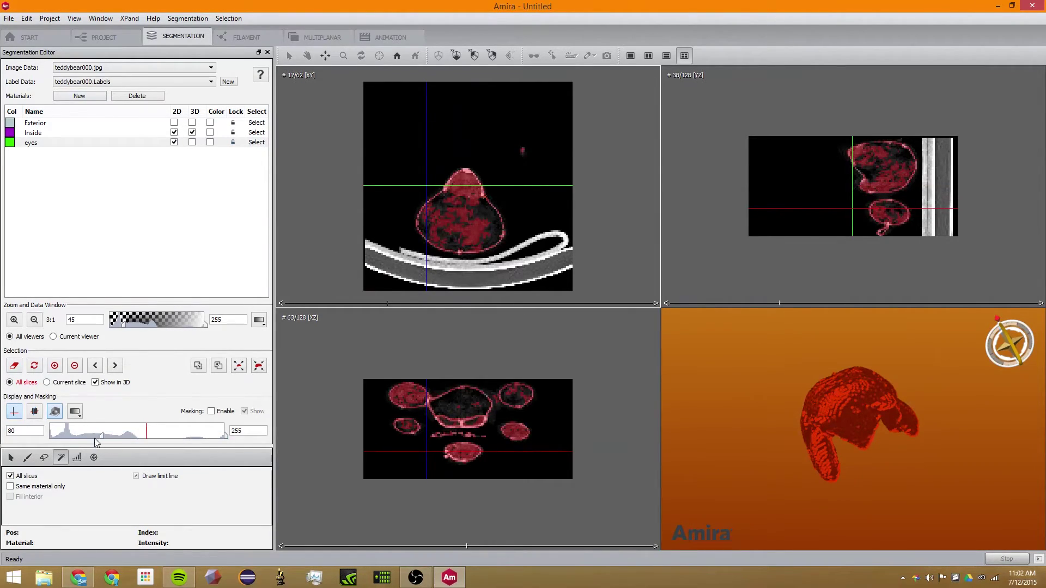
pyautogui.moveTo(96, 440); pyautogui.dragTo(141, 439)
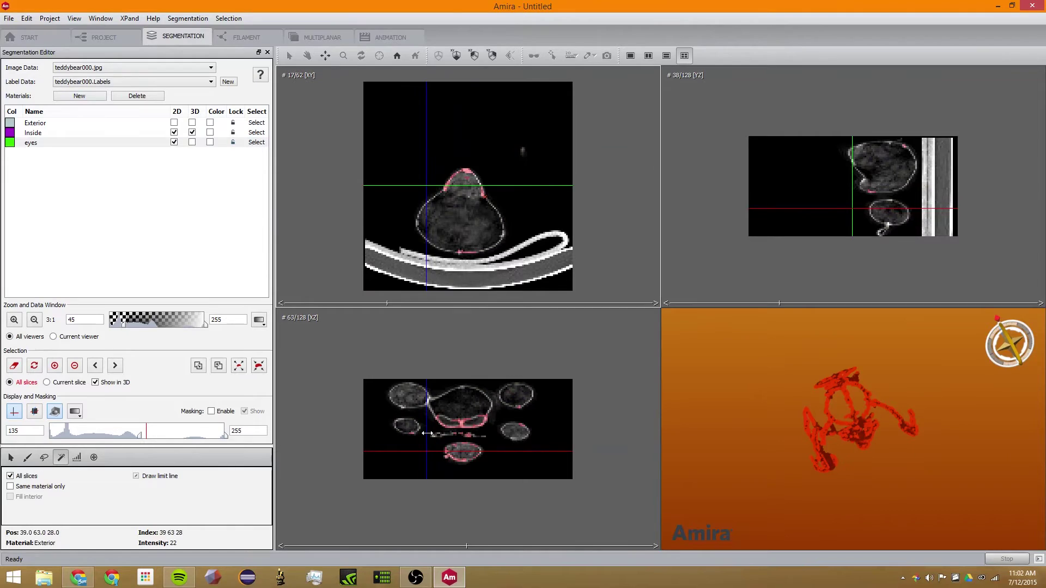
# - Isolate the eye to the right of the snout on XY slice 13 using the Magic Wand with a minimum intensity of 168
pyautogui.moveTo(438, 451); pyautogui.dragTo(439, 458)
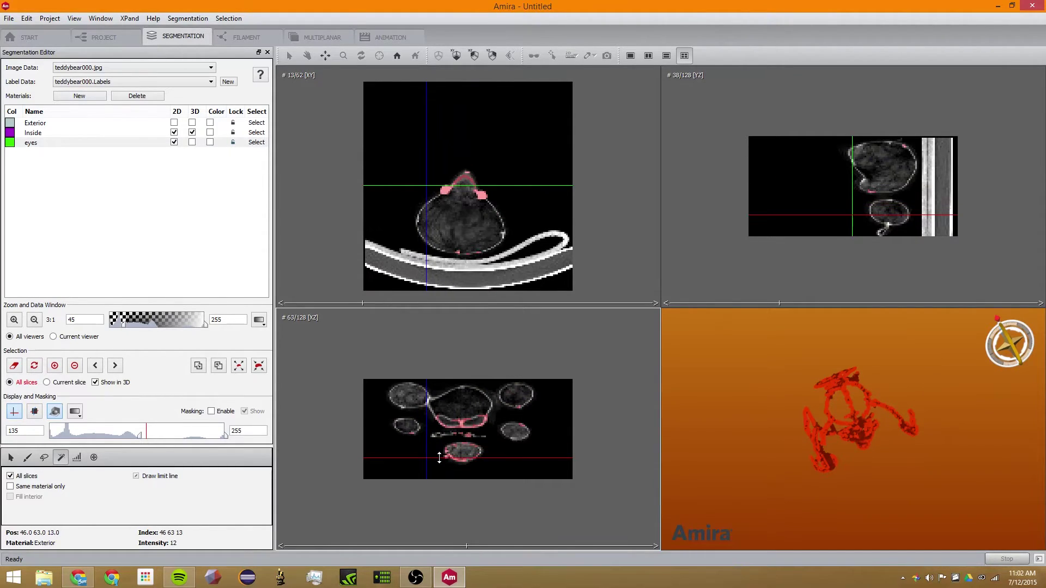
pyautogui.click(484, 200)
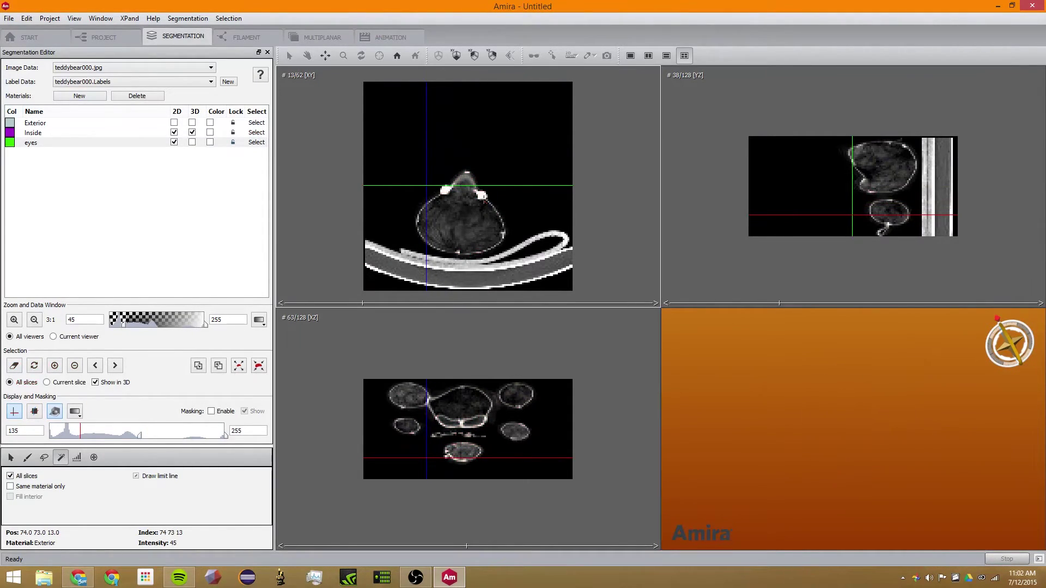
pyautogui.click(484, 199)
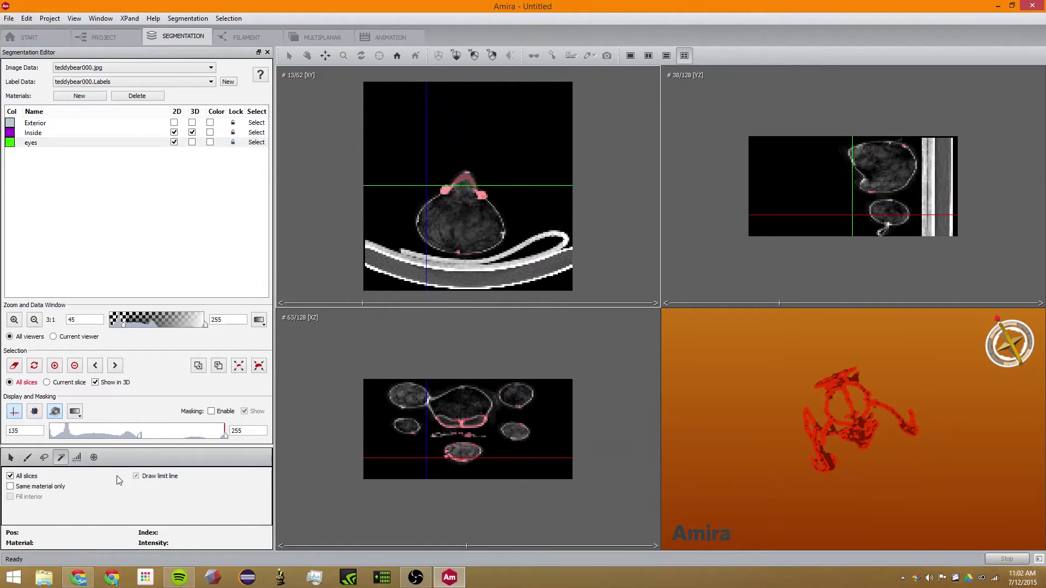
pyautogui.moveTo(141, 441); pyautogui.dragTo(163, 440)
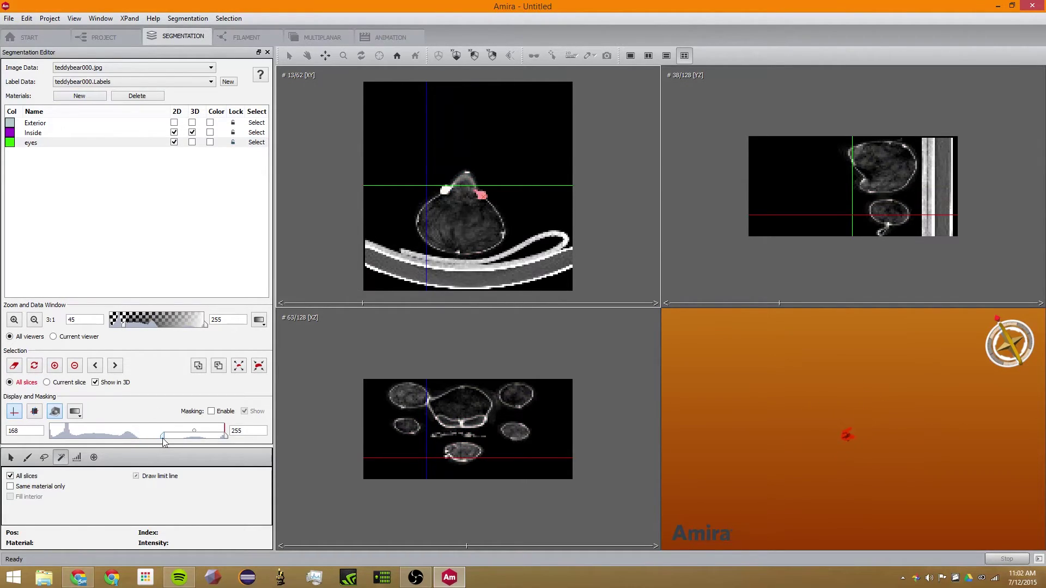
# - Assign both of the bear's eyes to the eyes material and enable that material's 3D display
pyautogui.click(138, 144)
pyautogui.click(55, 366)
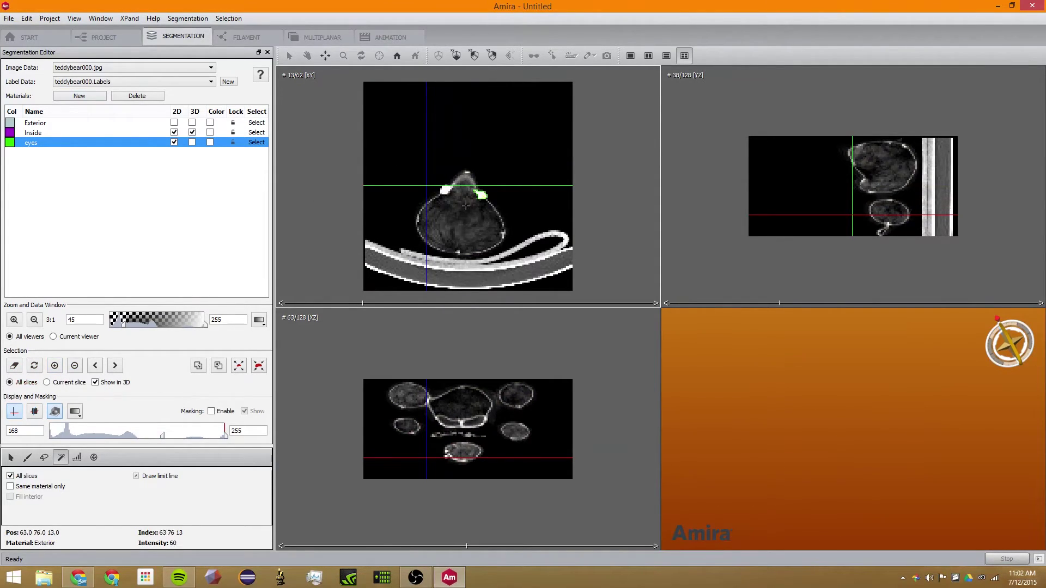
pyautogui.click(192, 143)
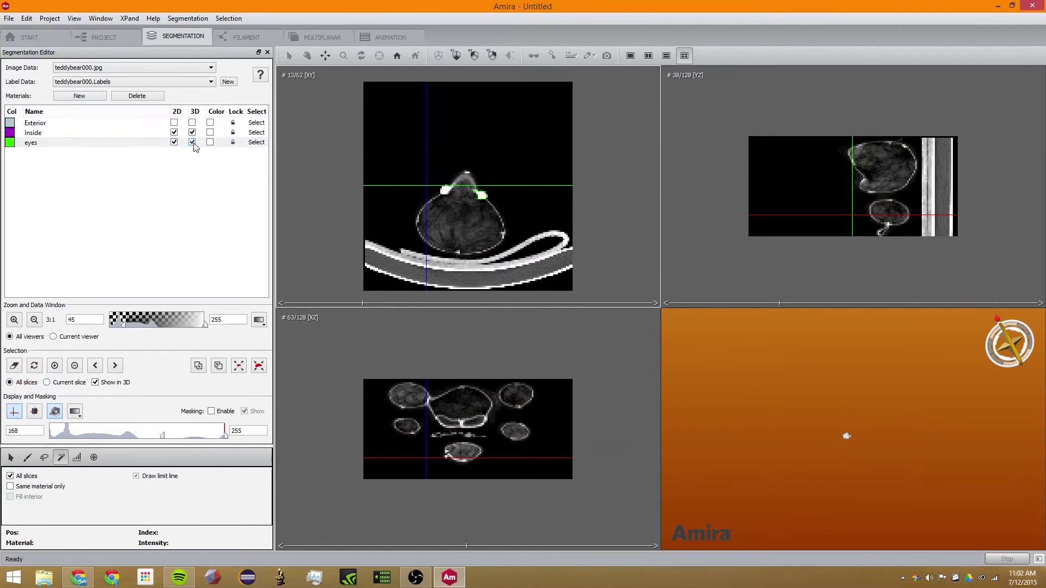
pyautogui.click(446, 189)
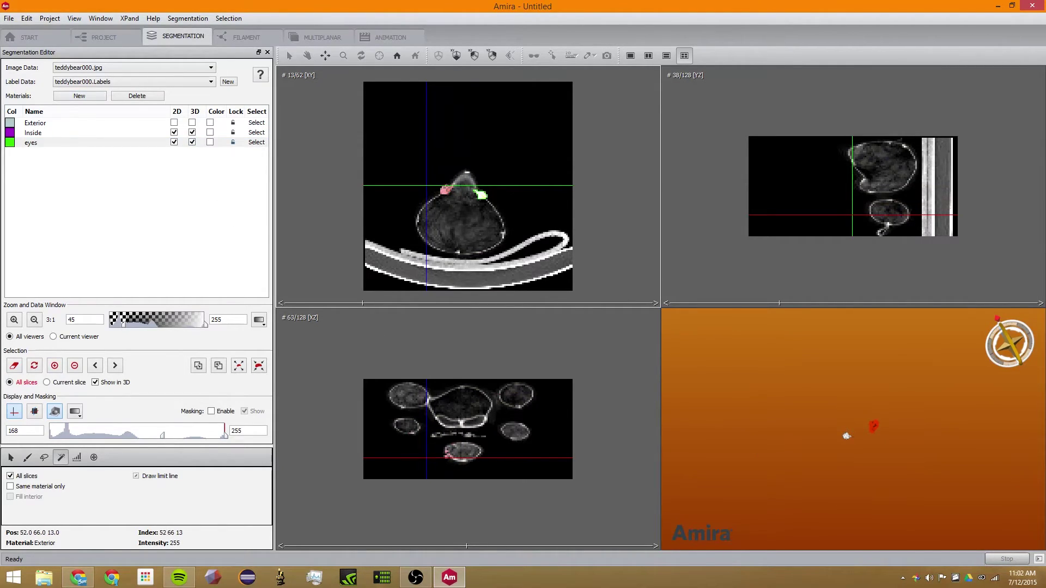
pyautogui.click(54, 366)
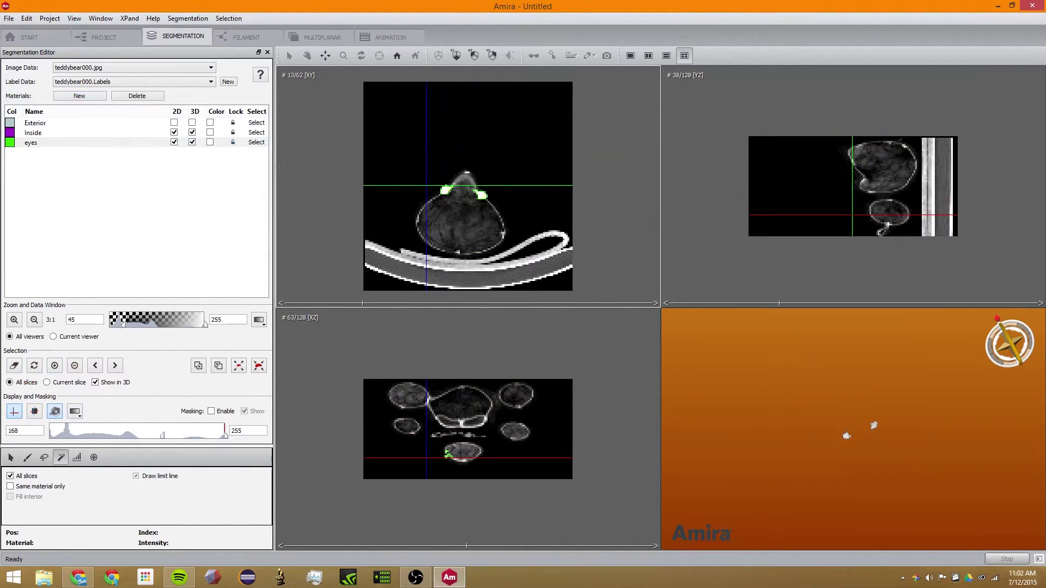
# - Create a new material named Nose
pyautogui.click(79, 95)
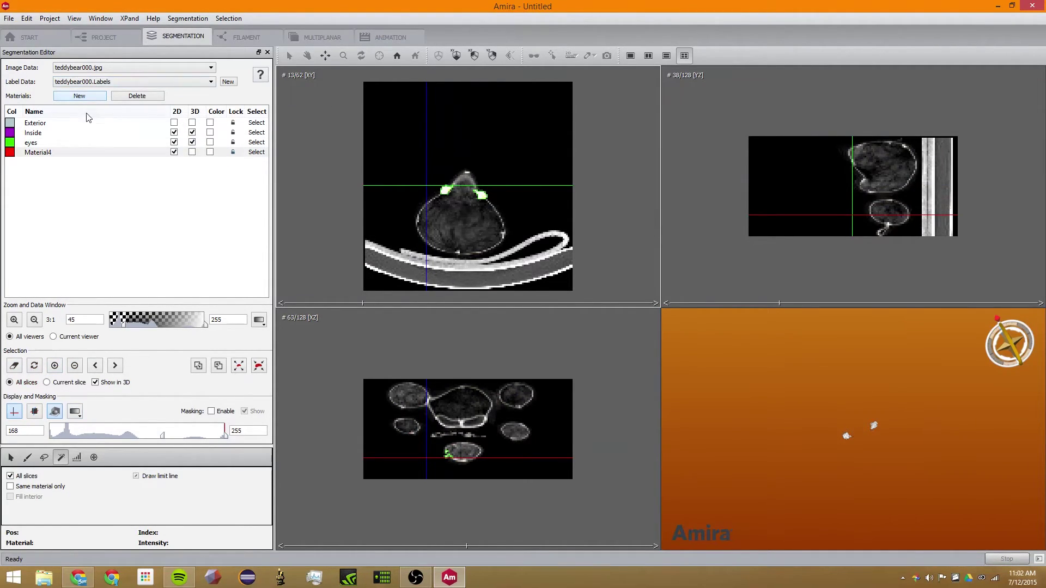
pyautogui.doubleClick(49, 152)
pyautogui.write('Nose')
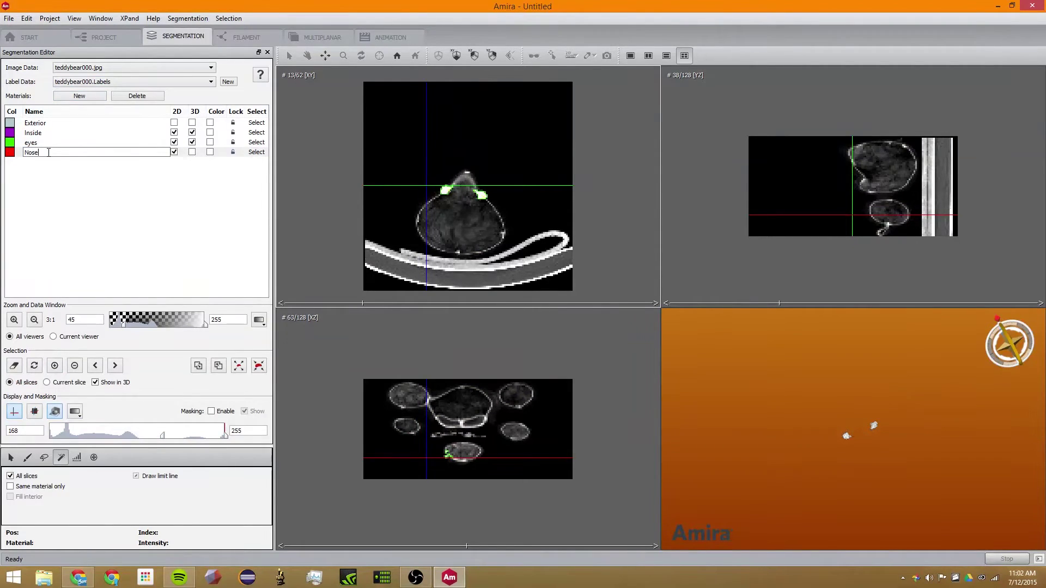
pyautogui.press('Return')
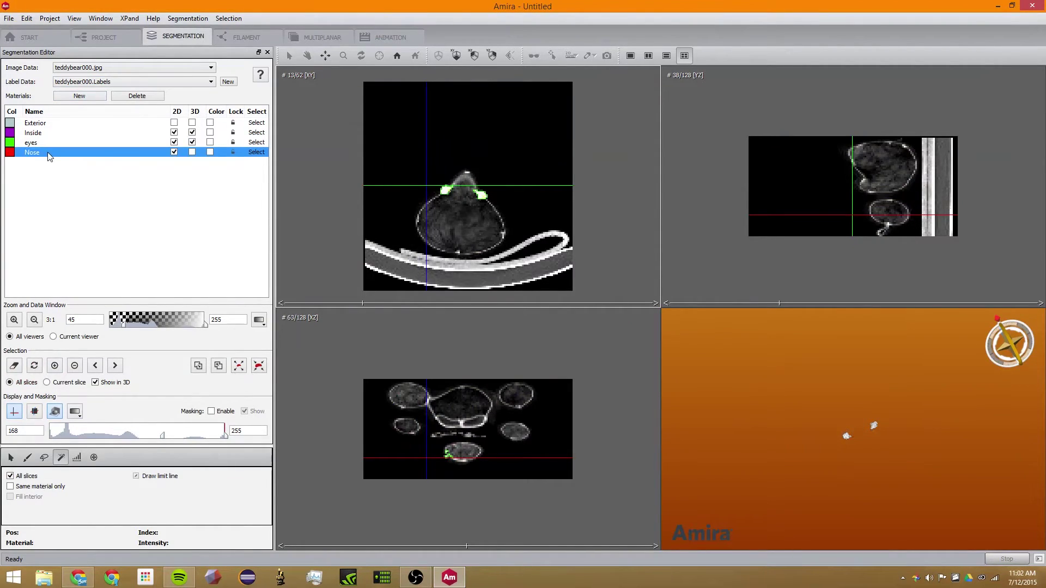
# - Select the bright nose tip on XY slice 16 with the Magic Wand and assign it to the Nose material
pyautogui.click(155, 121)
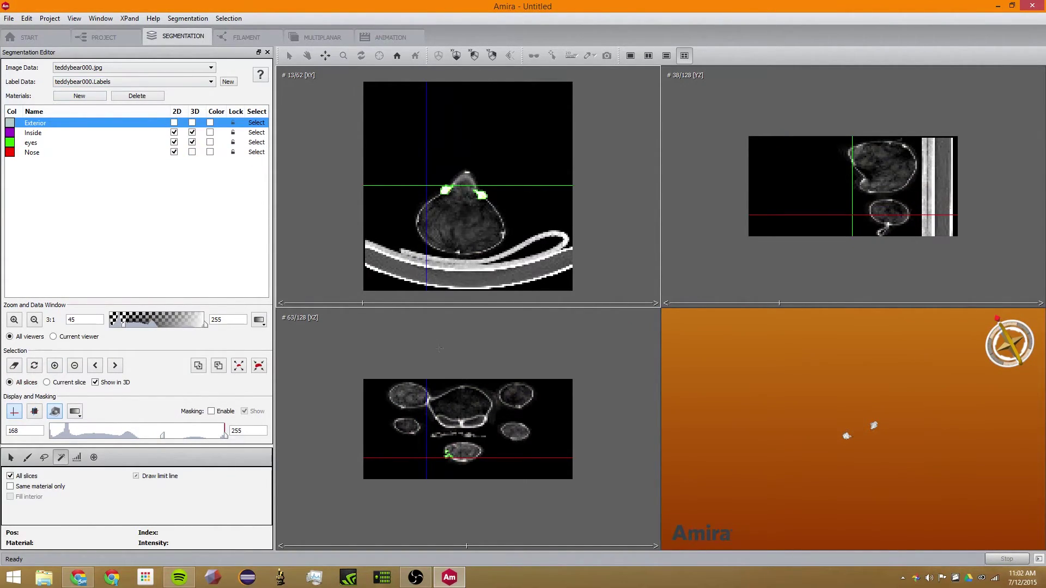
pyautogui.click(462, 460)
pyautogui.moveTo(462, 459); pyautogui.dragTo(462, 453)
pyautogui.click(467, 172)
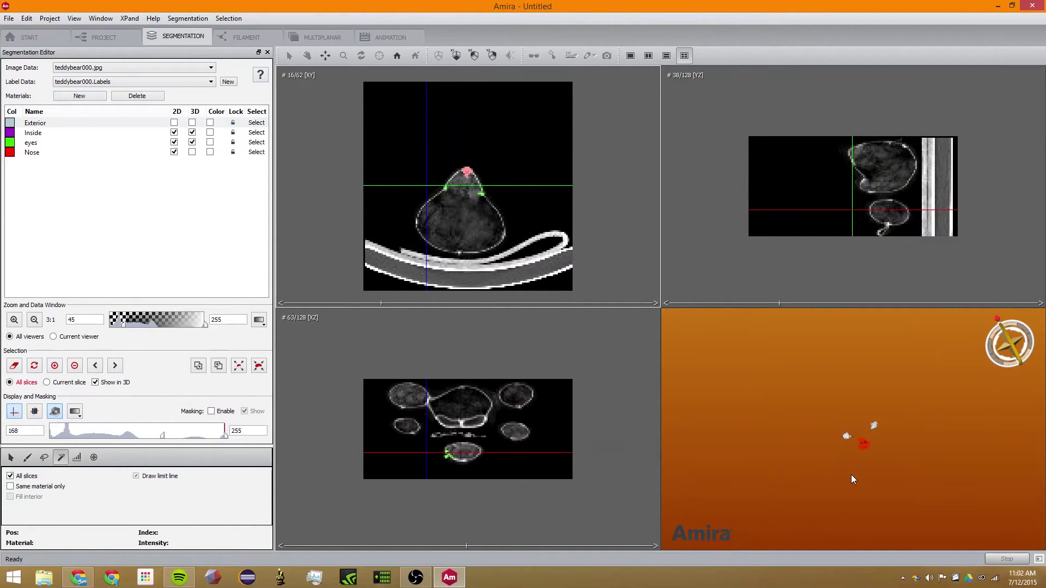
pyautogui.click(65, 155)
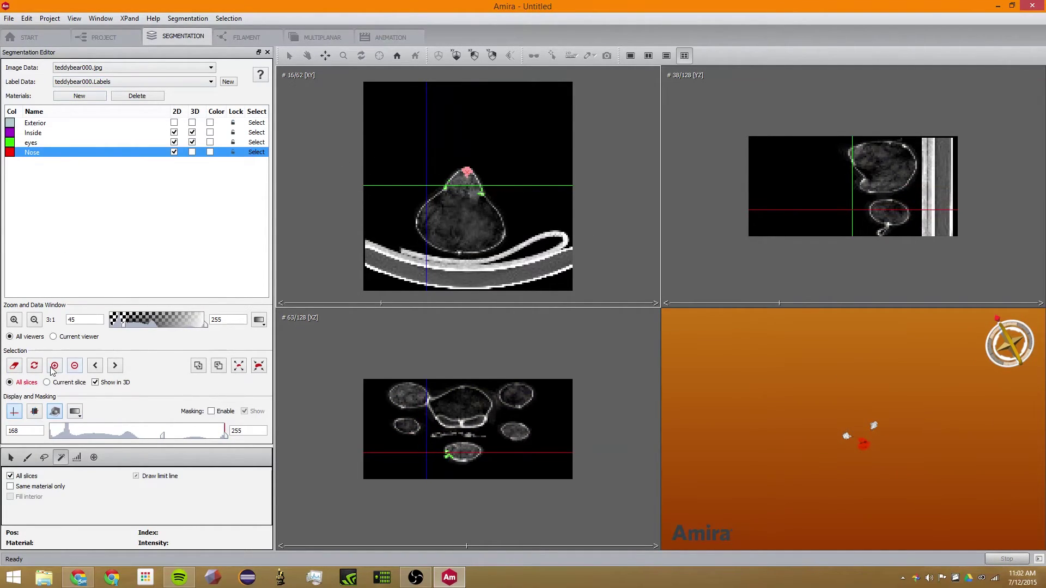
pyautogui.click(55, 366)
# - Show the eyes and Nose materials in their own colors in the 3D view
pyautogui.click(857, 419)
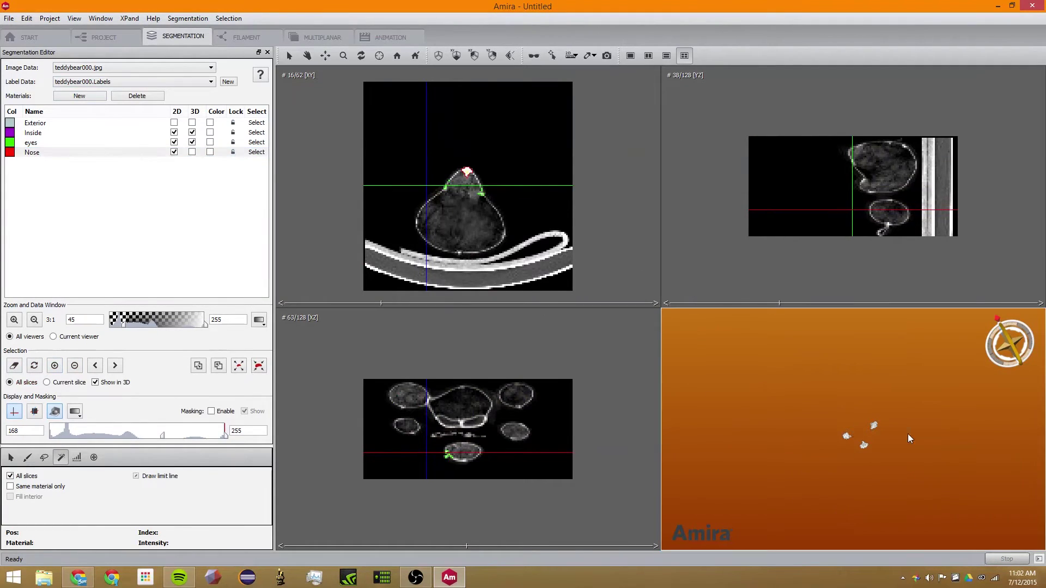
pyautogui.click(209, 152)
pyautogui.click(211, 152)
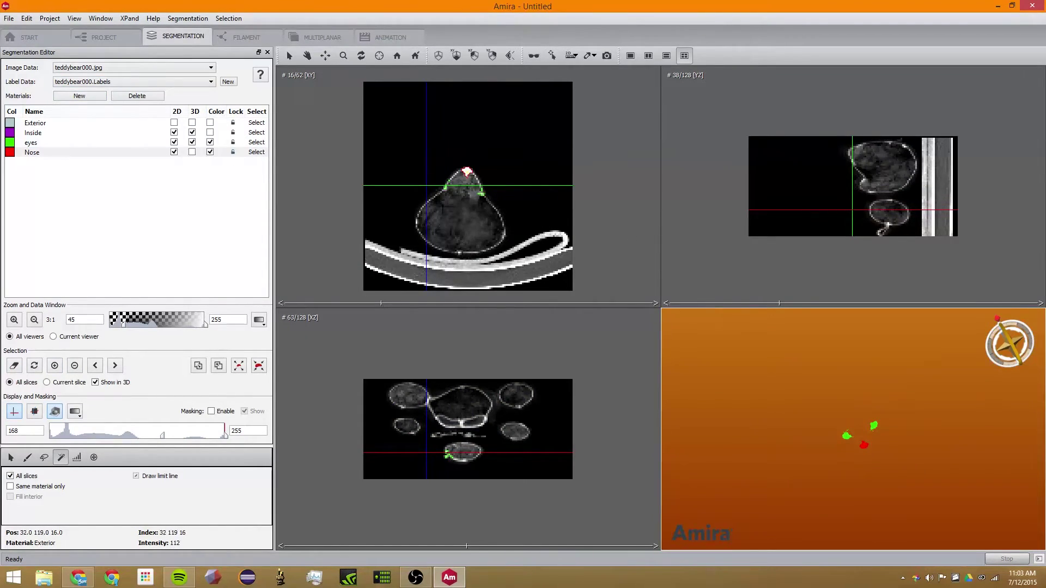
# - Select the curved support behind the bear with the Magic Wand, lowering the minimum intensity to 93, and inspect it in 3D
pyautogui.click(414, 259)
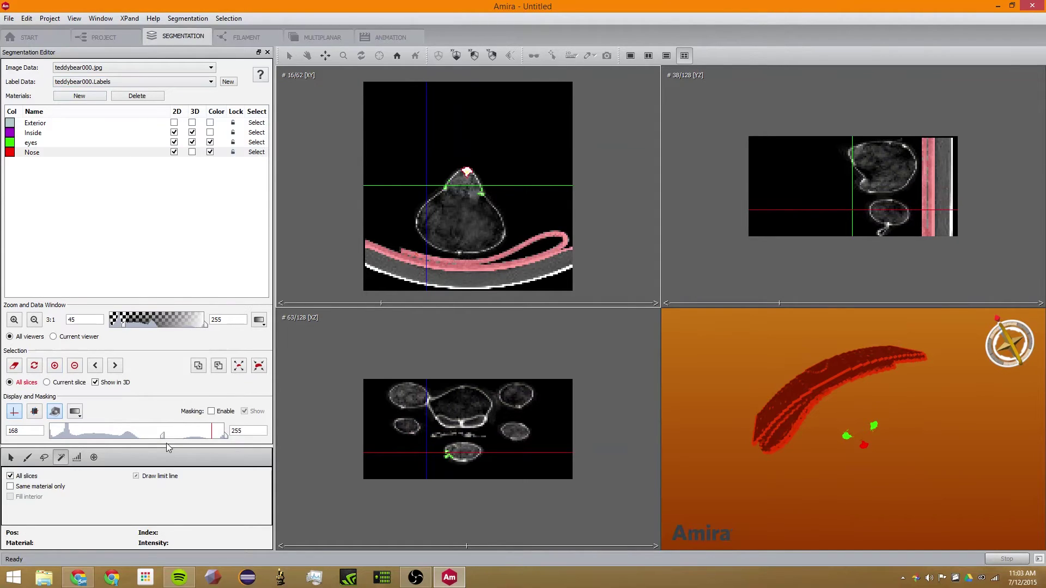
pyautogui.moveTo(164, 438); pyautogui.dragTo(113, 440)
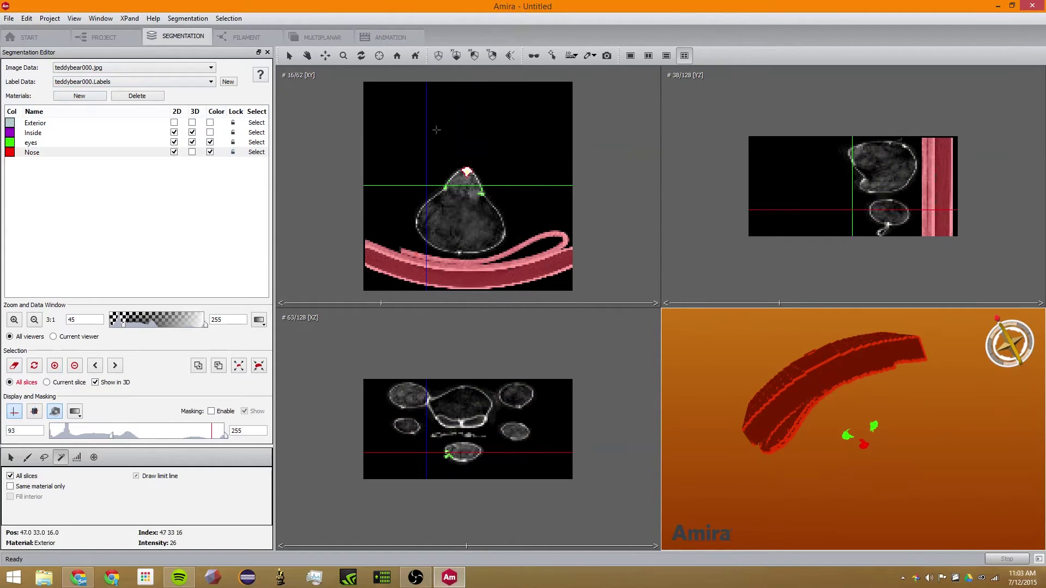
pyautogui.click(308, 54)
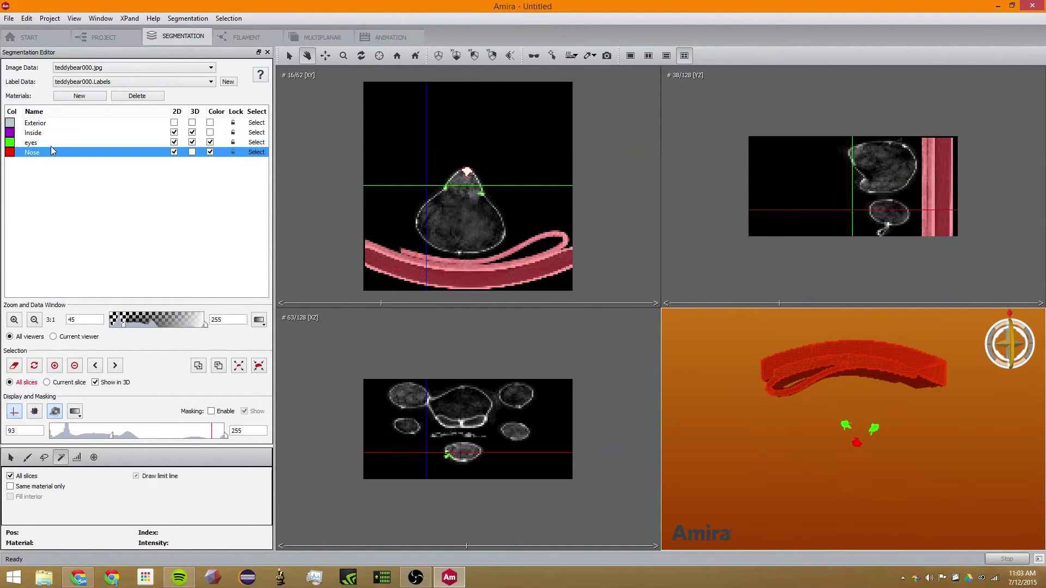
# - Create a new material named back_part
pyautogui.click(83, 97)
pyautogui.doubleClick(40, 163)
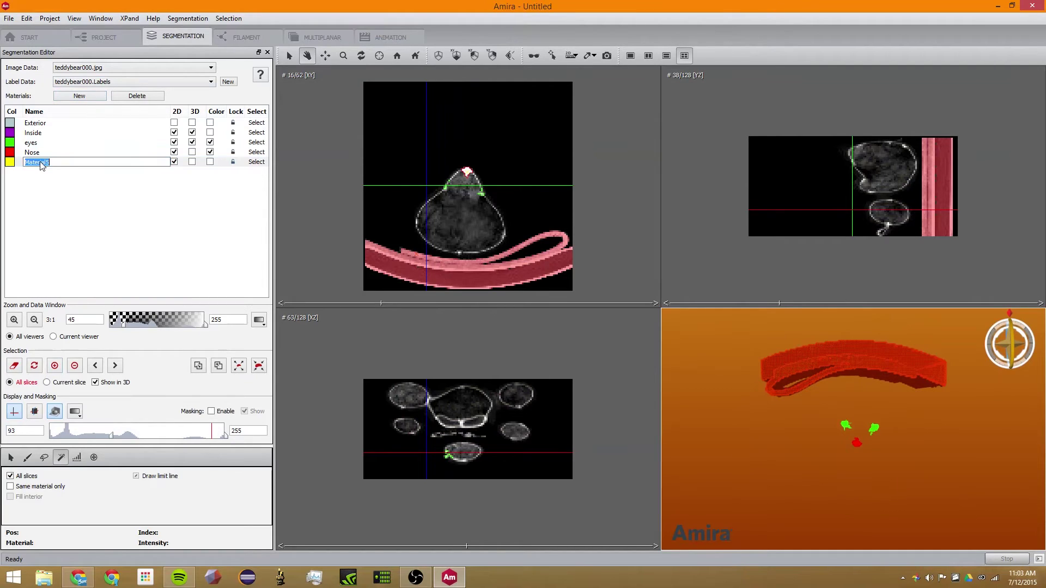
pyautogui.write('back part')
pyautogui.press('Return')
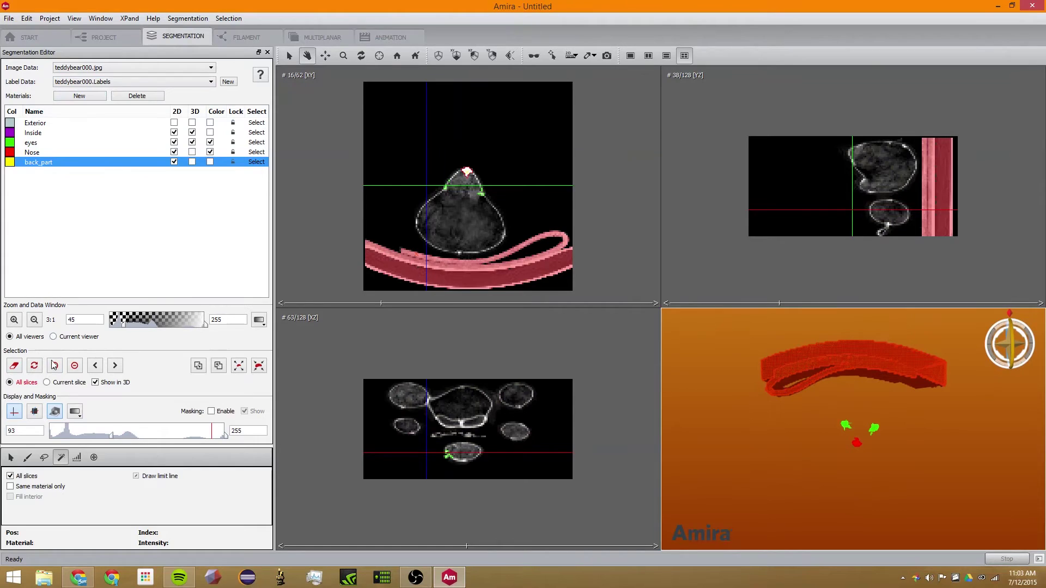
# - Assign the selected support to back_part and show that material in color in the 3D view
pyautogui.click(54, 365)
pyautogui.moveTo(884, 411); pyautogui.dragTo(852, 378)
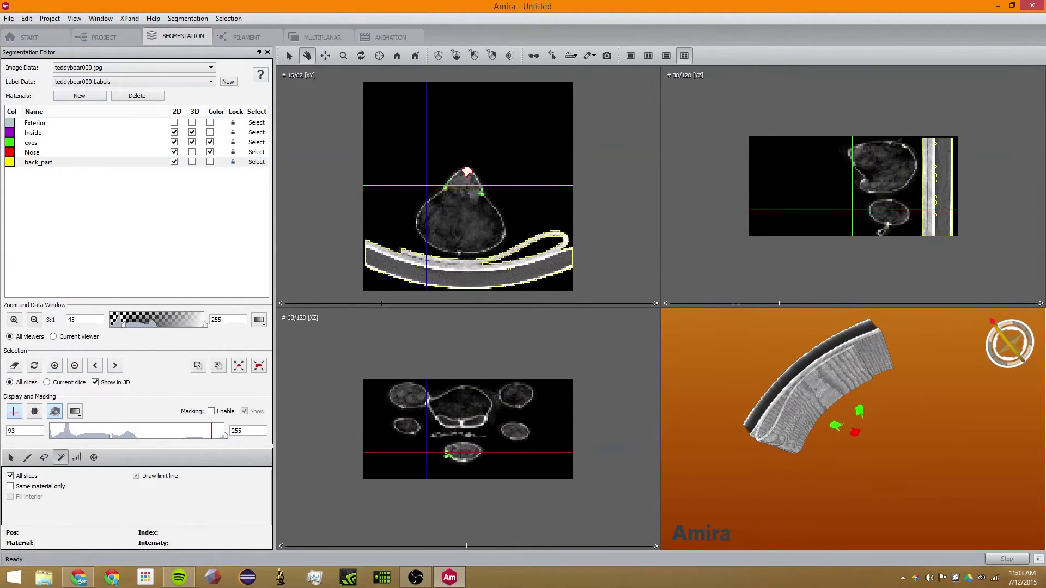
pyautogui.click(210, 162)
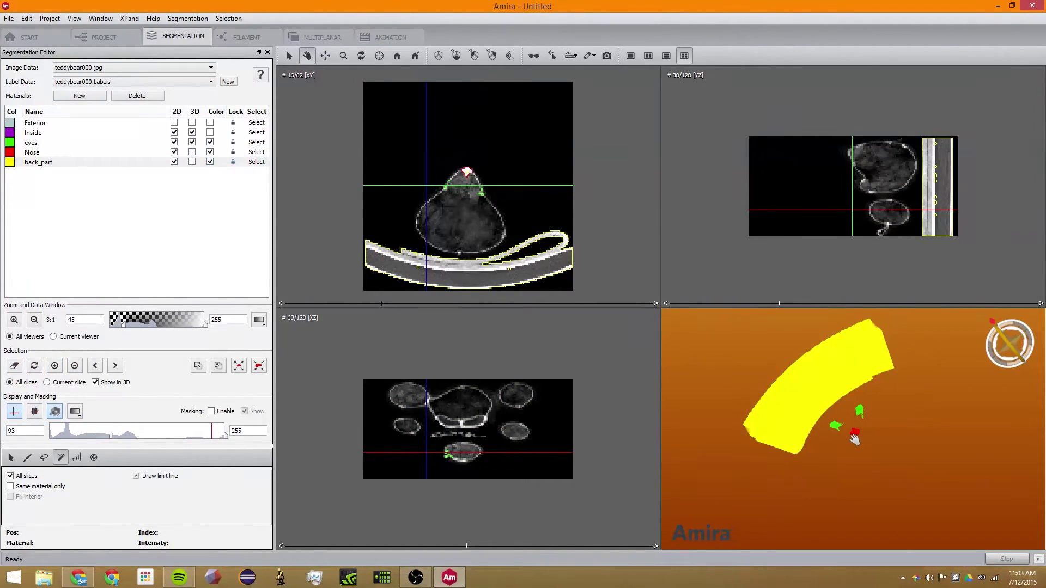
pyautogui.moveTo(856, 441); pyautogui.dragTo(872, 393)
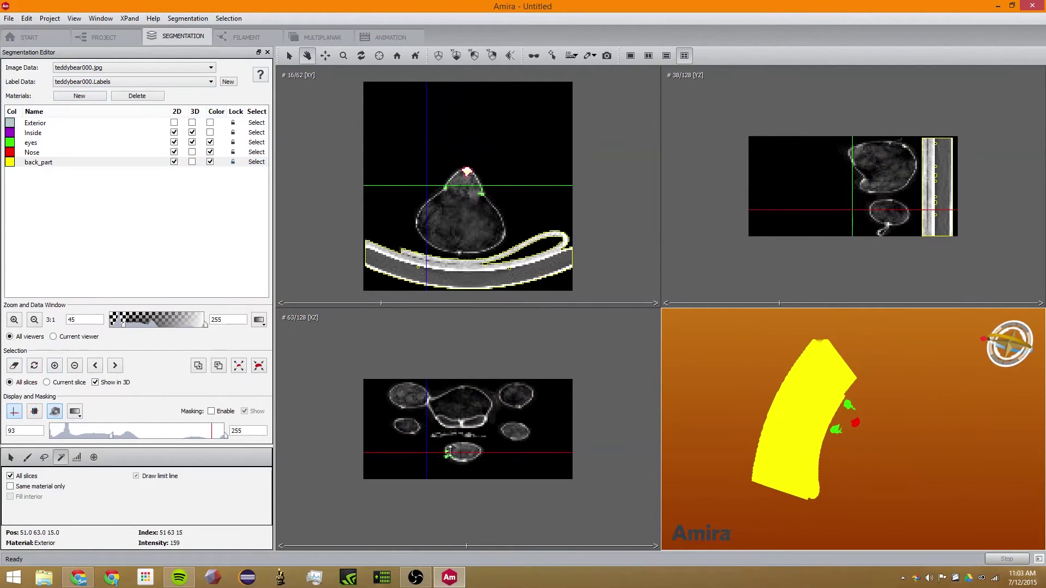
# - Select the bear's body with the Magic Wand limited to the same material, set the minimum intensity to 73, and inspect the selection in 3D
pyautogui.click(46, 126)
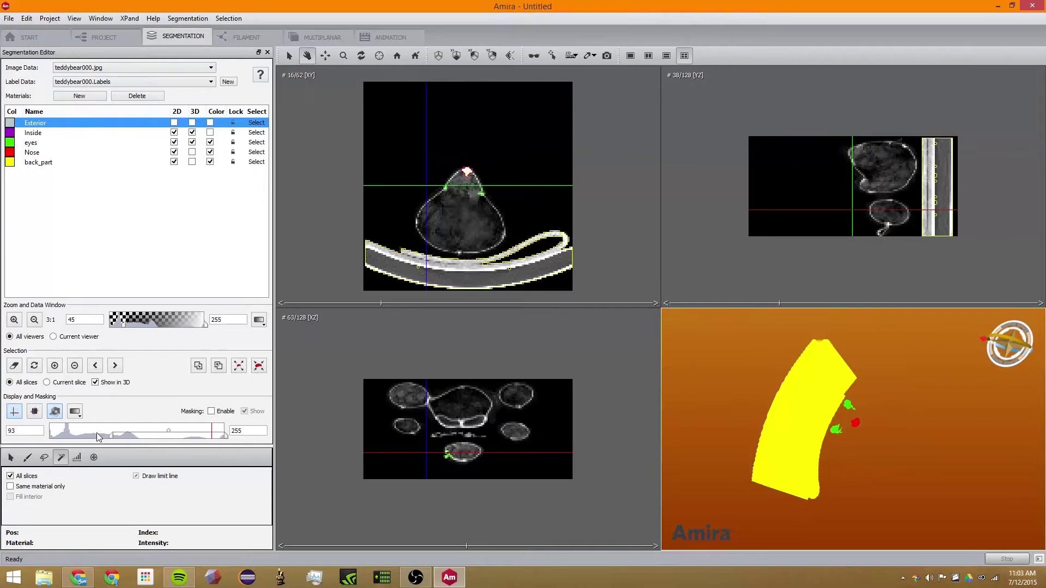
pyautogui.click(50, 489)
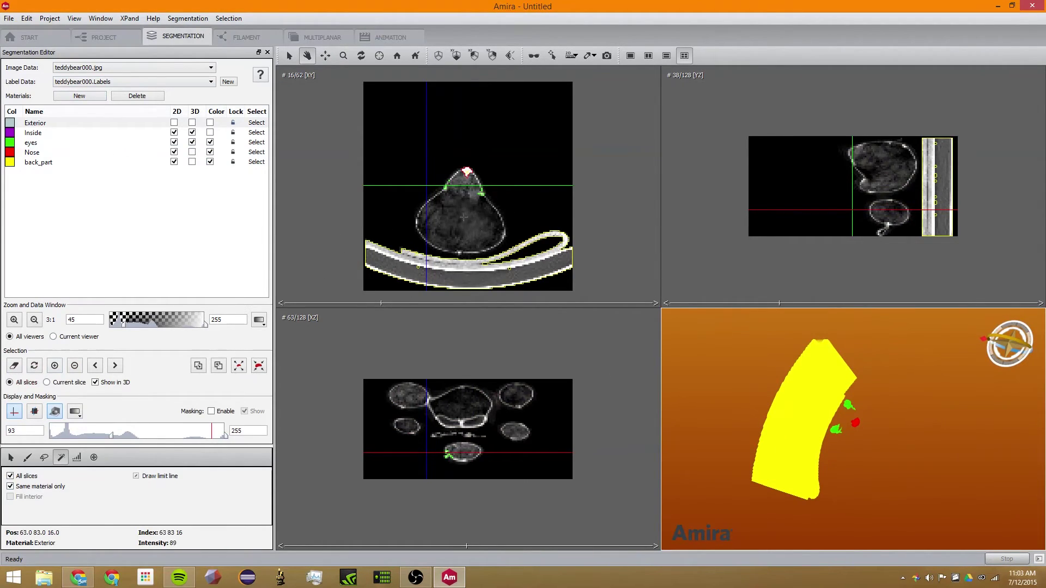
pyautogui.click(456, 224)
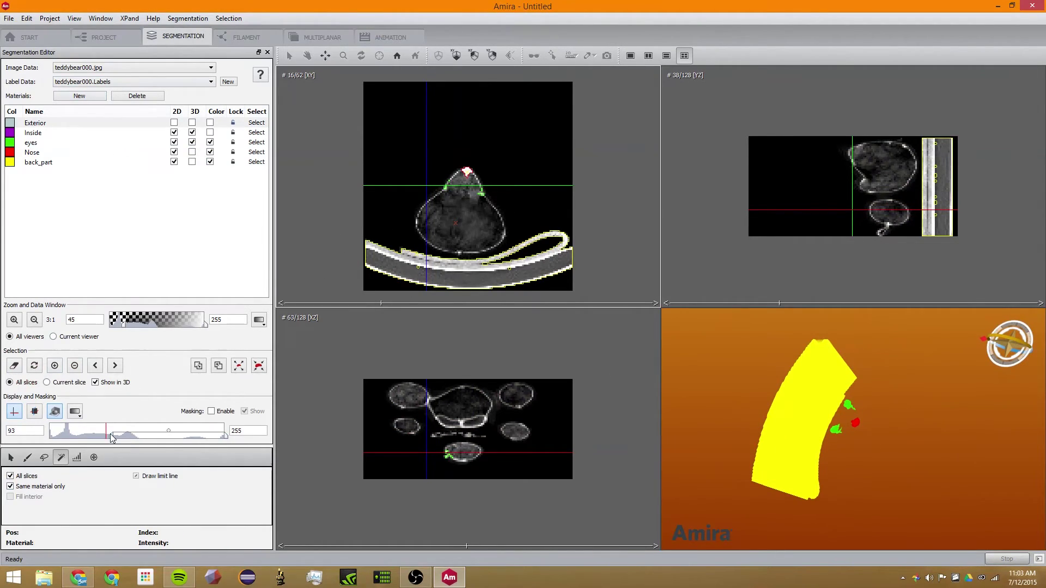
pyautogui.moveTo(111, 435); pyautogui.dragTo(92, 440)
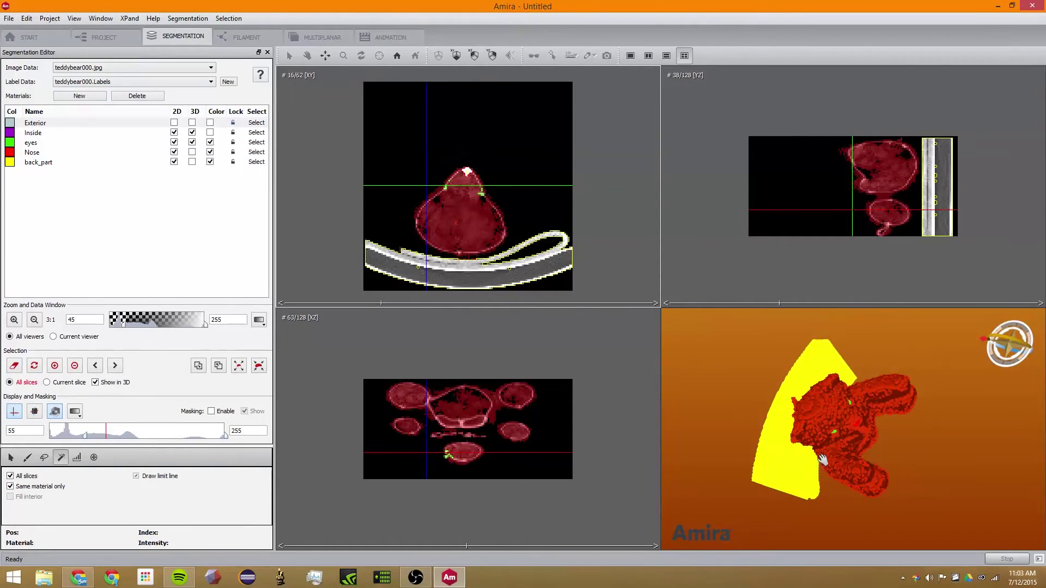
pyautogui.moveTo(820, 457); pyautogui.dragTo(946, 427)
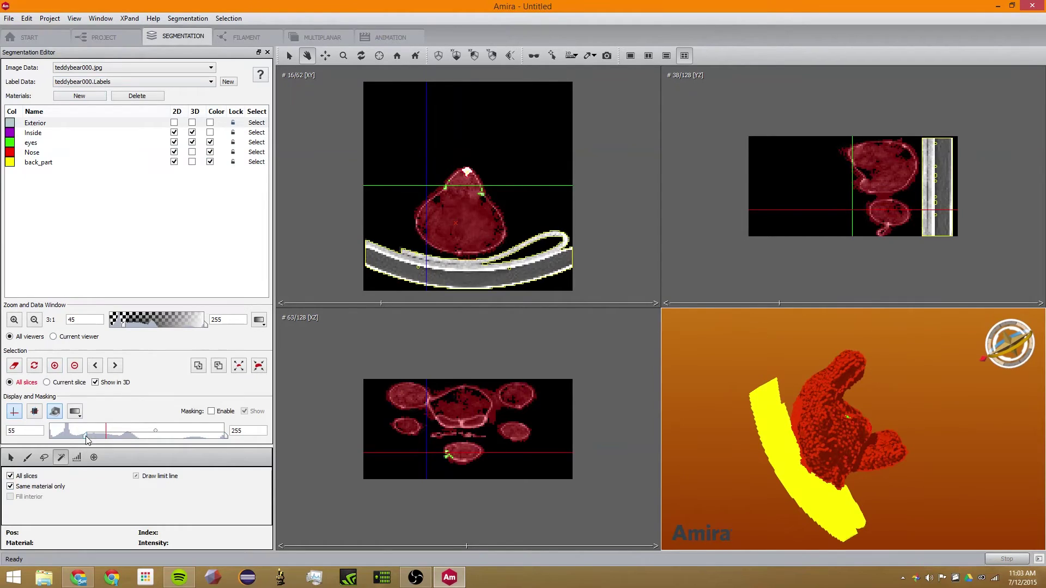
pyautogui.moveTo(93, 440); pyautogui.dragTo(101, 440)
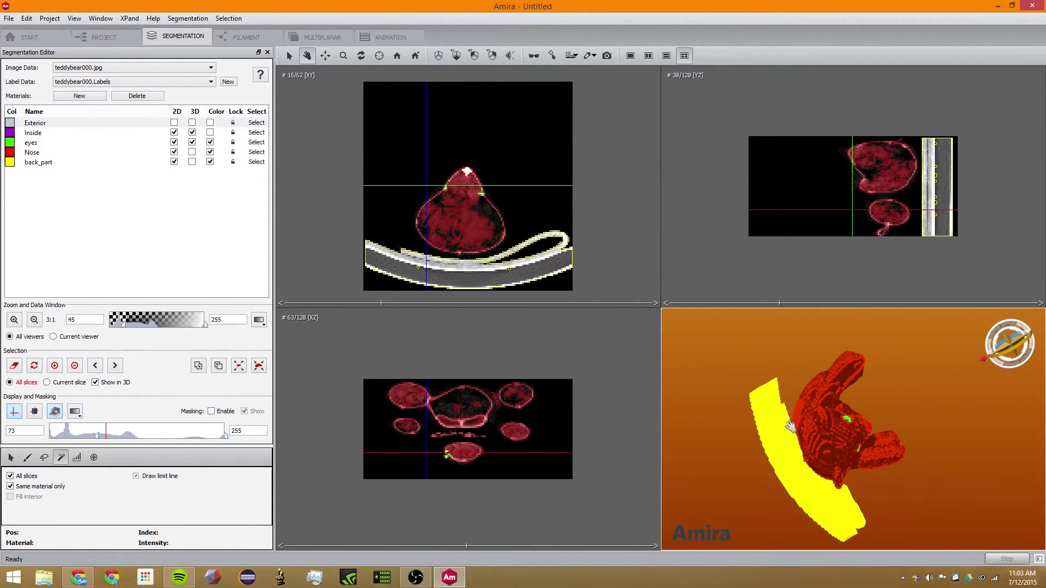
pyautogui.moveTo(790, 427); pyautogui.dragTo(889, 407)
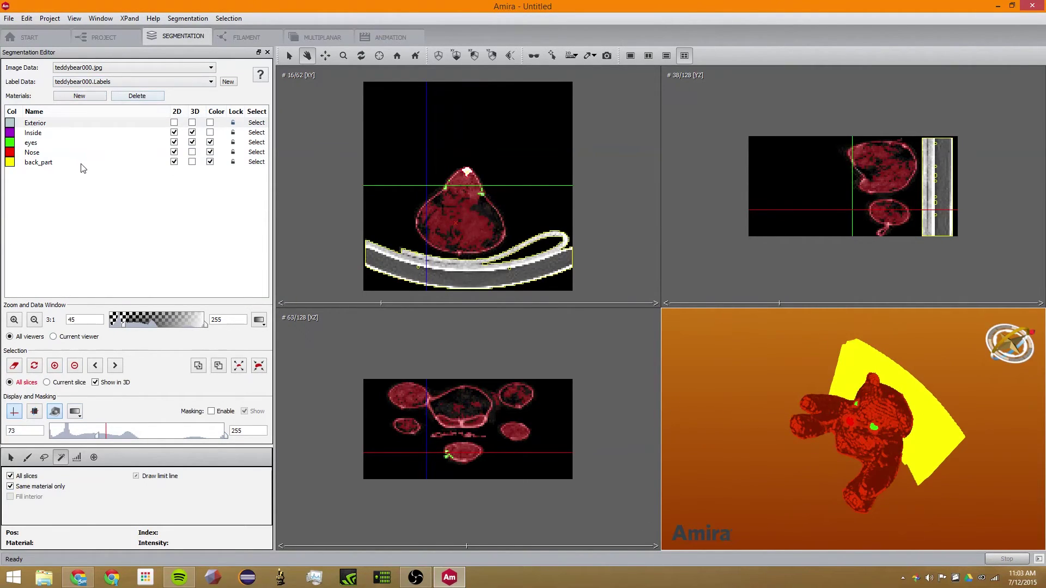
# - Create a new material named main_body
pyautogui.click(68, 98)
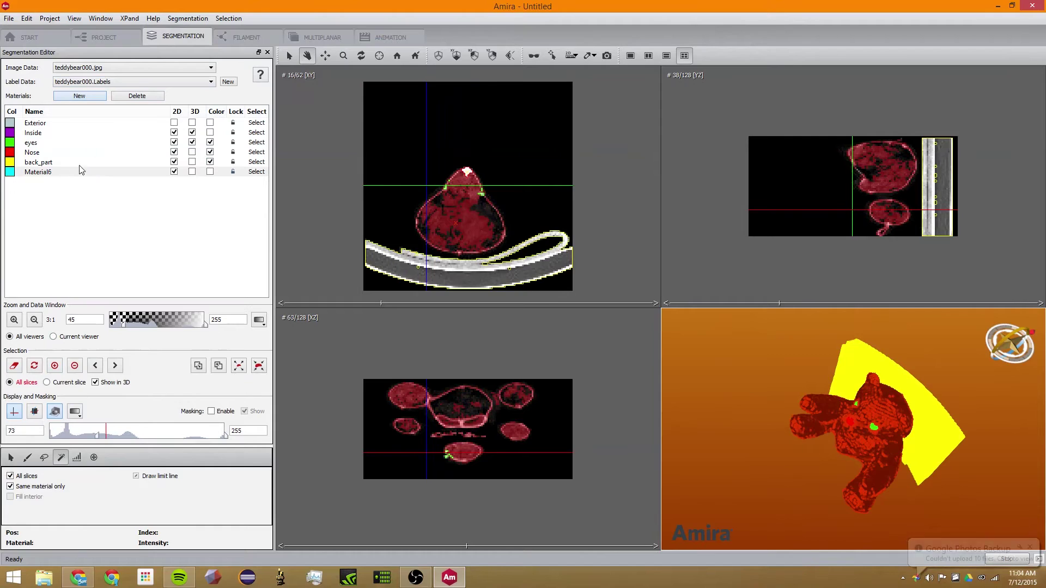
pyautogui.doubleClick(39, 172)
pyautogui.write('maibn')
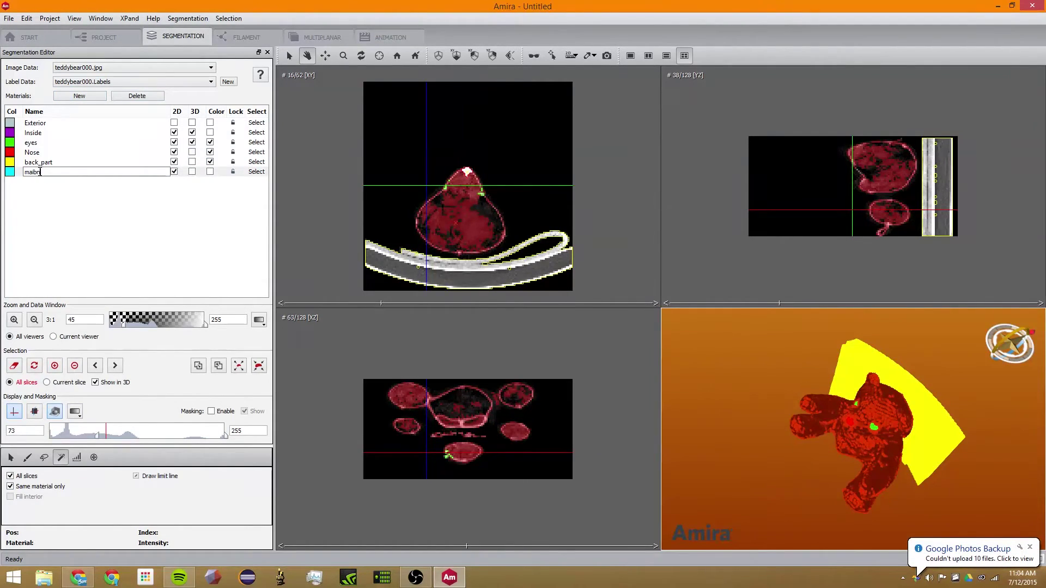
pyautogui.press('BackSpace')
pyautogui.press('BackSpace')
pyautogui.write('n body')
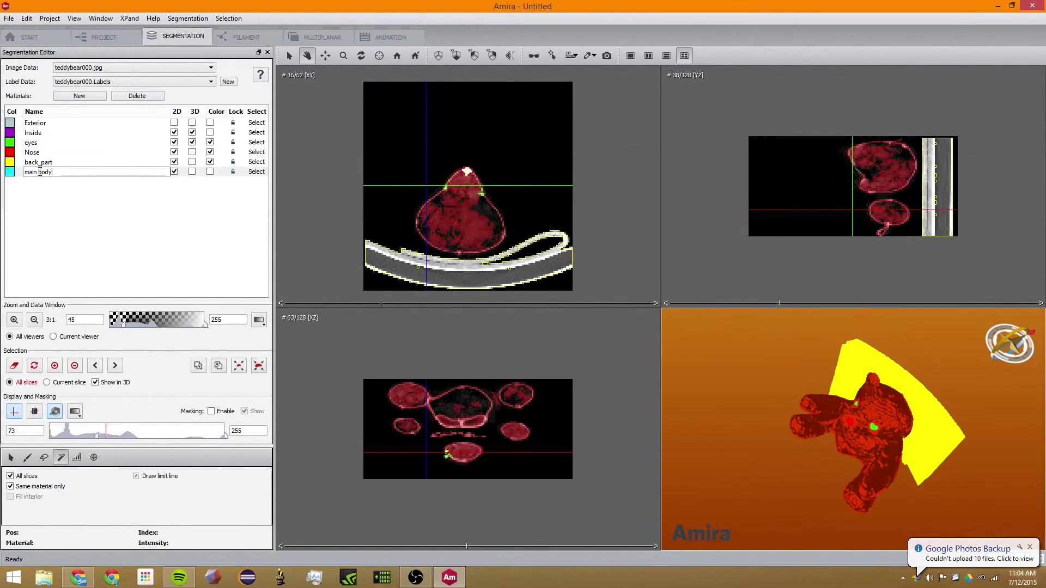
pyautogui.press('Return')
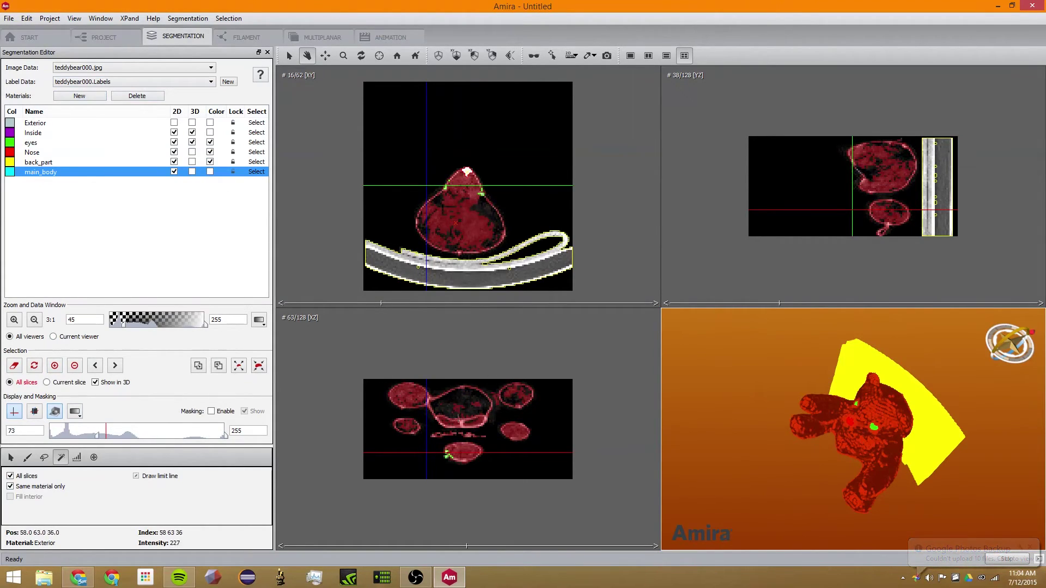
# - Fill the body selection in all slices and assign it to the main_body material
pyautogui.click(228, 18)
pyautogui.moveTo(269, 58)
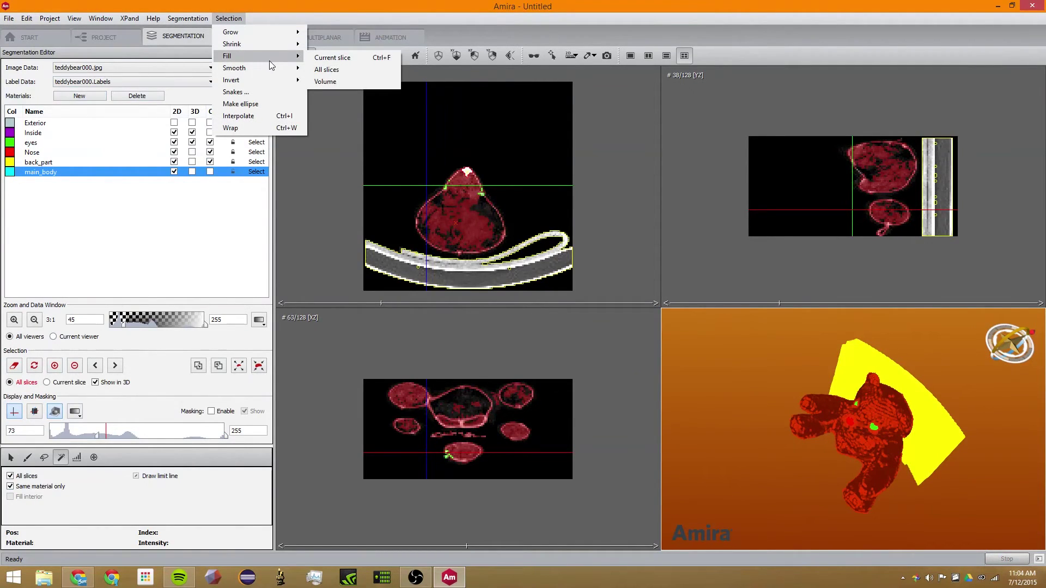
pyautogui.click(328, 70)
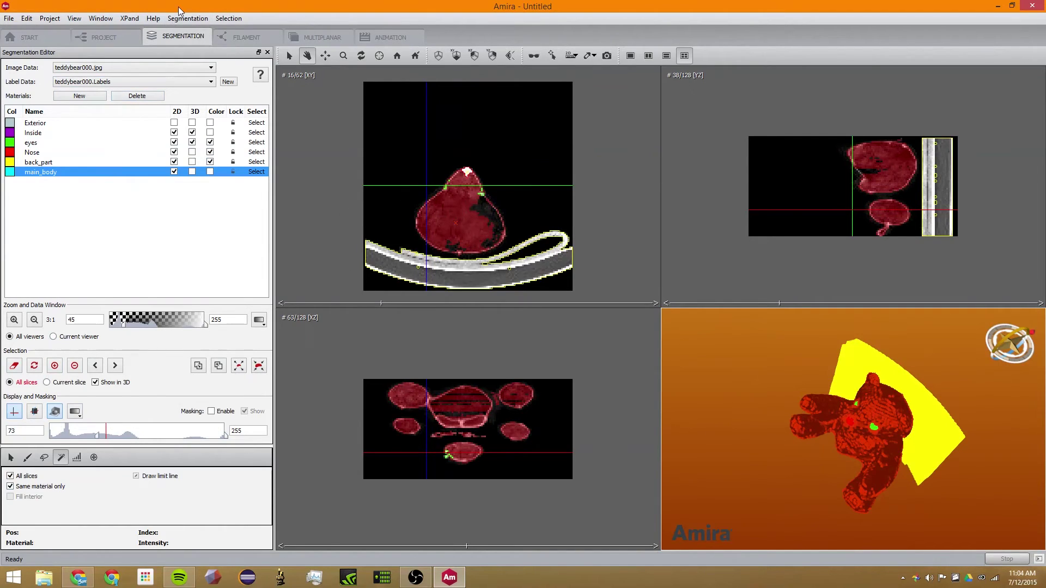
pyautogui.click(187, 18)
pyautogui.moveTo(225, 88)
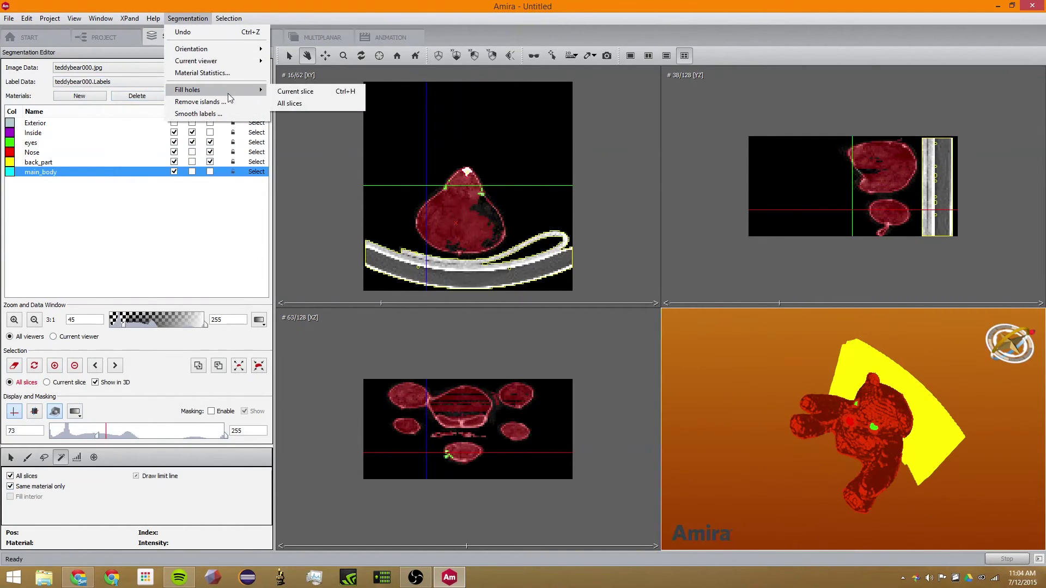
pyautogui.click(102, 164)
pyautogui.click(99, 172)
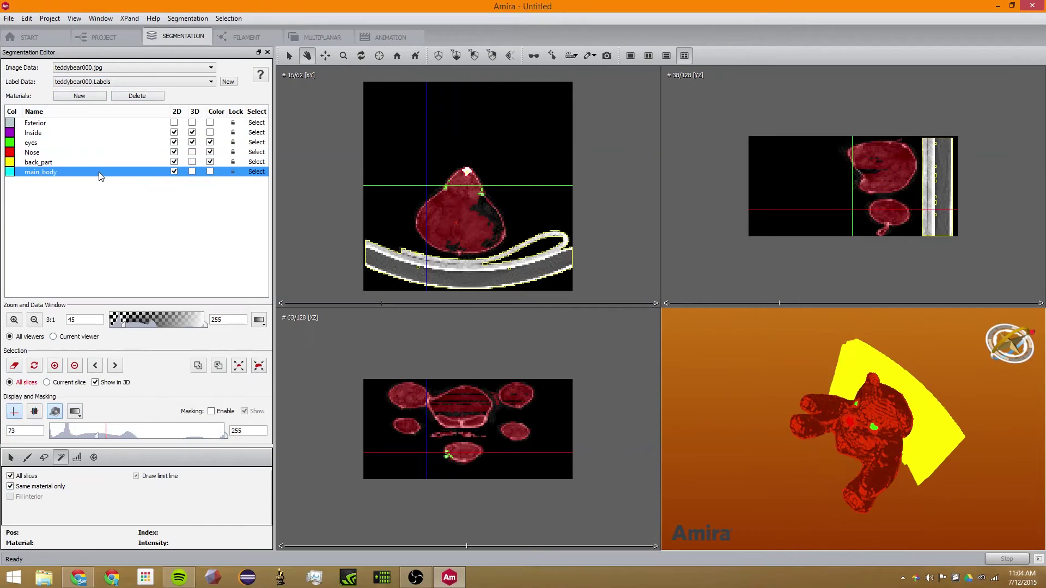
pyautogui.click(55, 365)
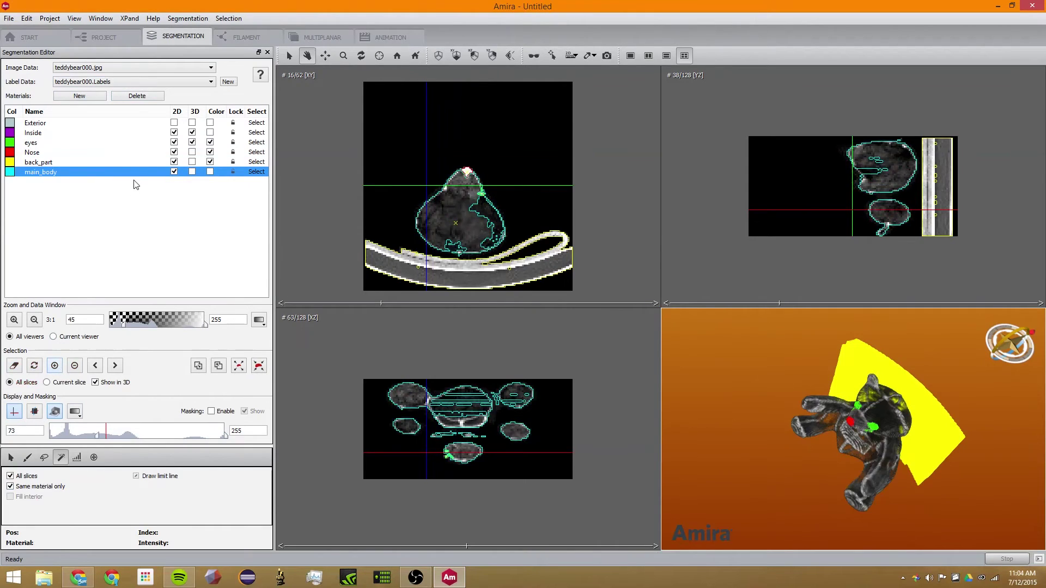
# - Try to fill the holes in the main_body labels in all slices and in the current slice, and inspect the result in 3D
pyautogui.click(196, 19)
pyautogui.moveTo(215, 90)
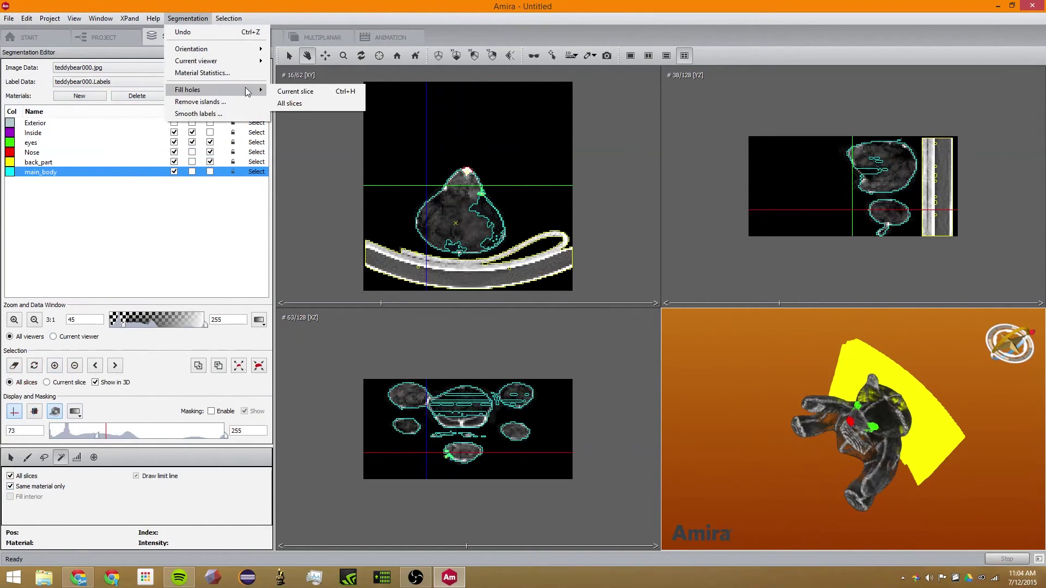
pyautogui.click(292, 104)
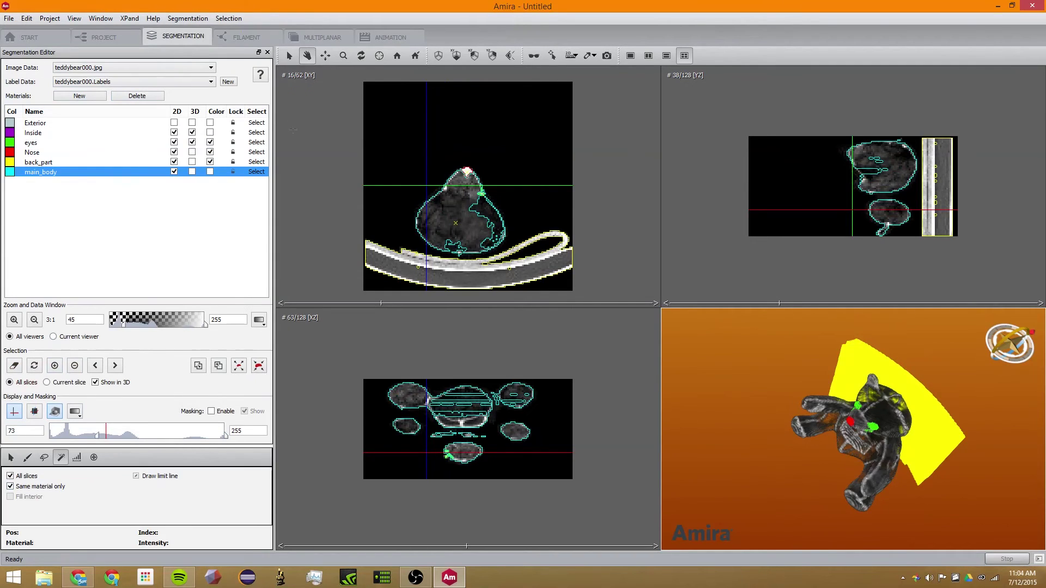
pyautogui.click(207, 20)
pyautogui.moveTo(228, 95)
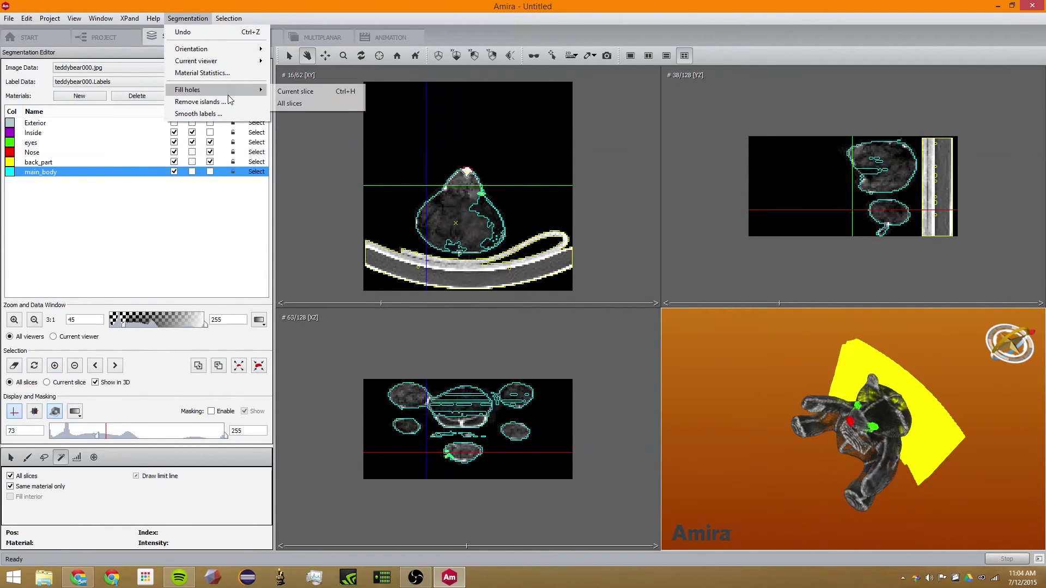
pyautogui.click(285, 93)
pyautogui.moveTo(907, 443); pyautogui.dragTo(645, 285)
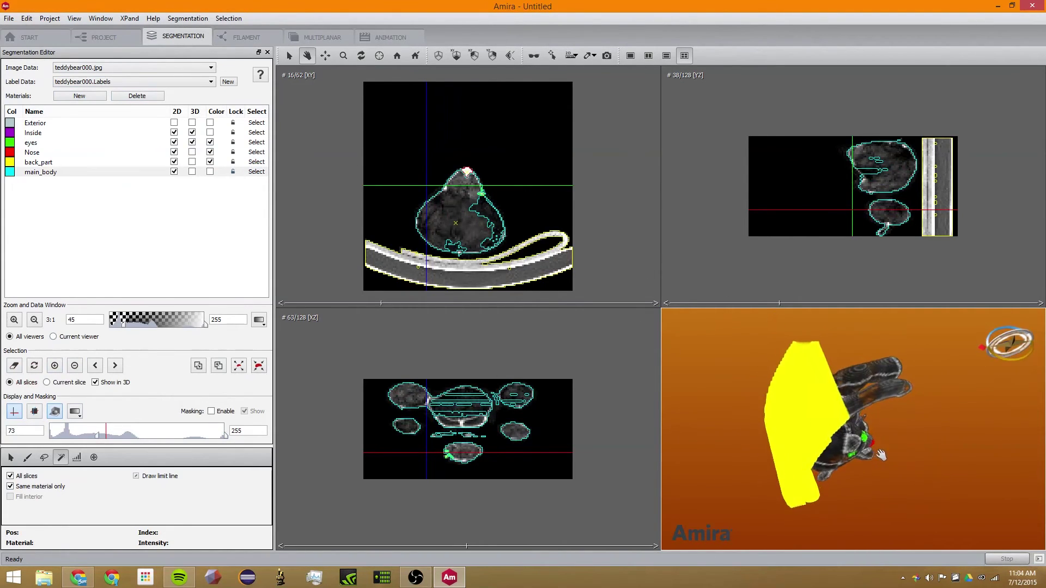
pyautogui.click(874, 371)
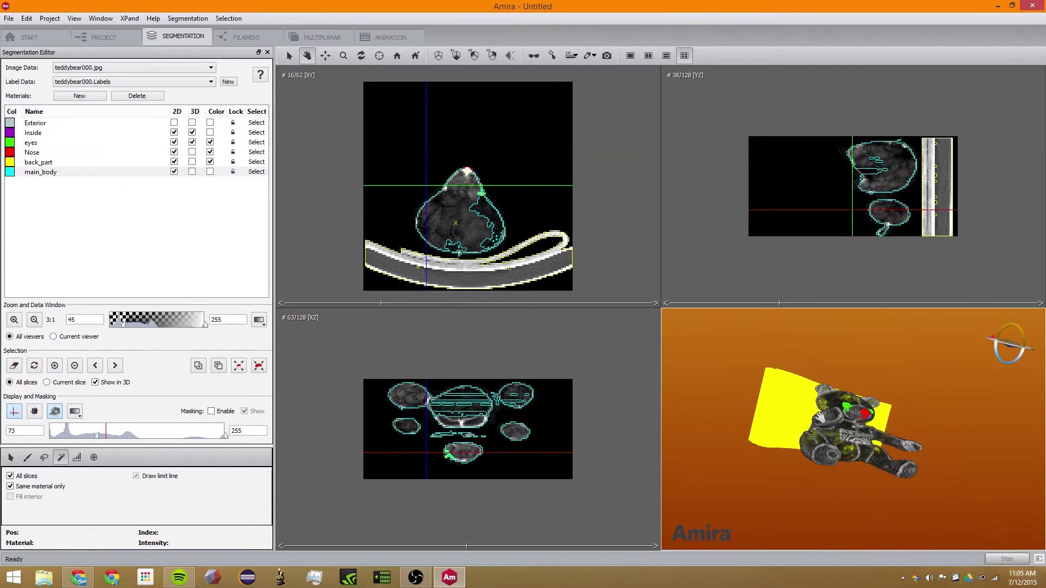
pyautogui.moveTo(815, 399); pyautogui.dragTo(758, 464)
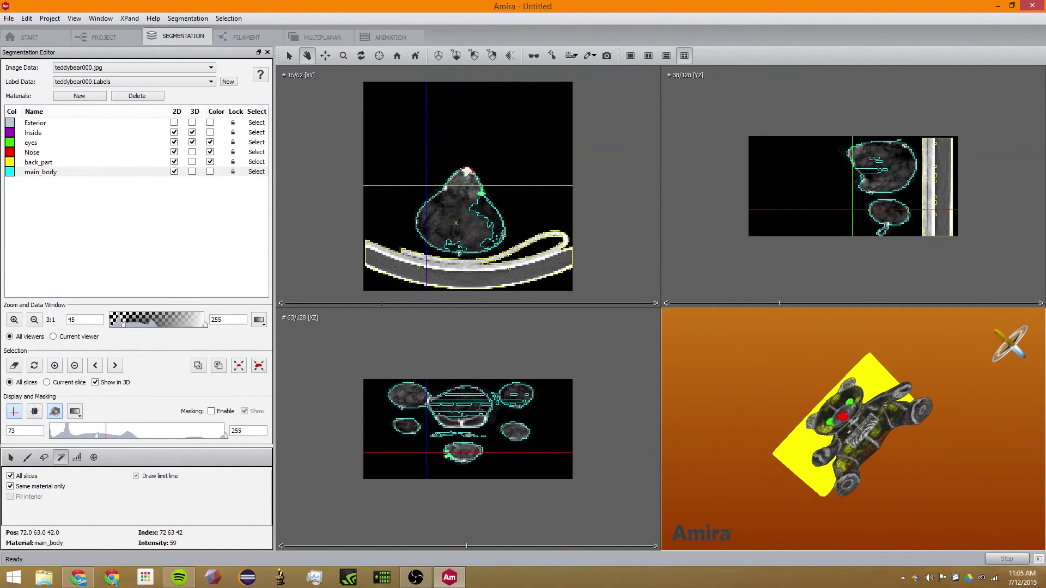
# - Select the bear's main_body region with the Magic Wand from the torso in the XZ view
pyautogui.click(483, 409)
pyautogui.click(468, 412)
pyautogui.click(470, 409)
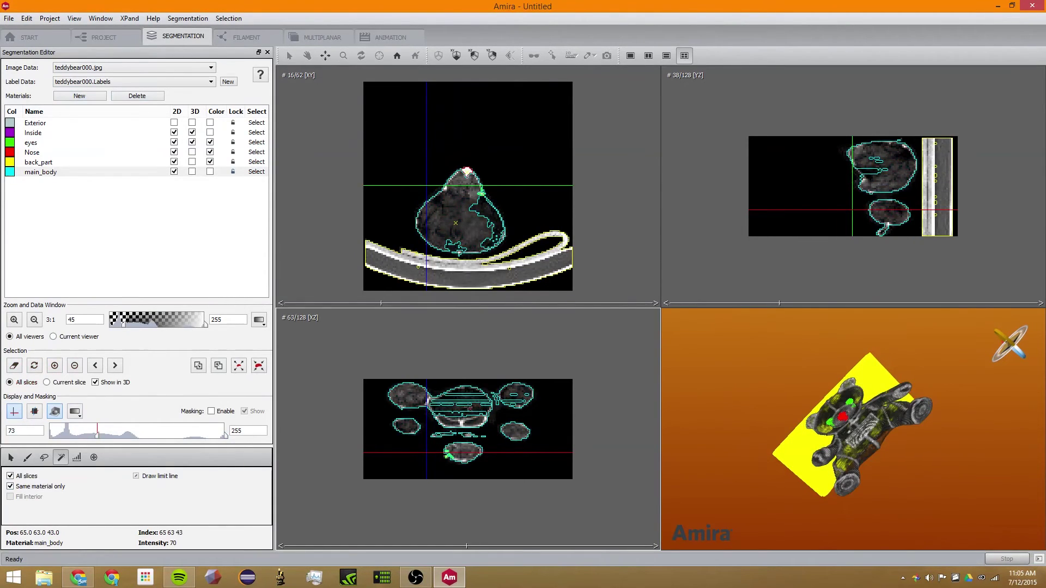
pyautogui.click(471, 406)
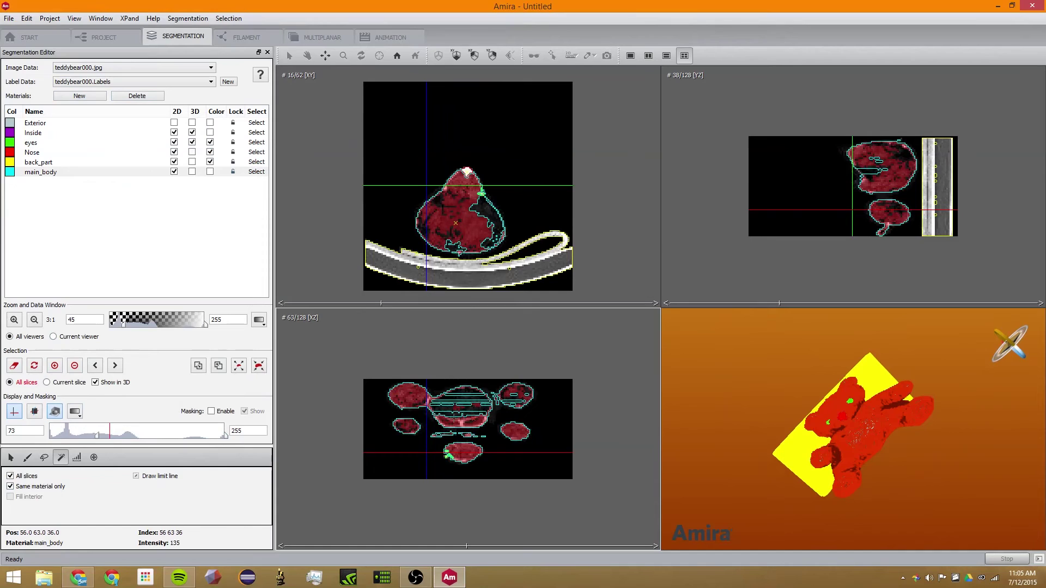
# - Paint over the bear in the XZ slice with the size 200 circular brush, and deselect the area with the brush at size 140
pyautogui.click(27, 457)
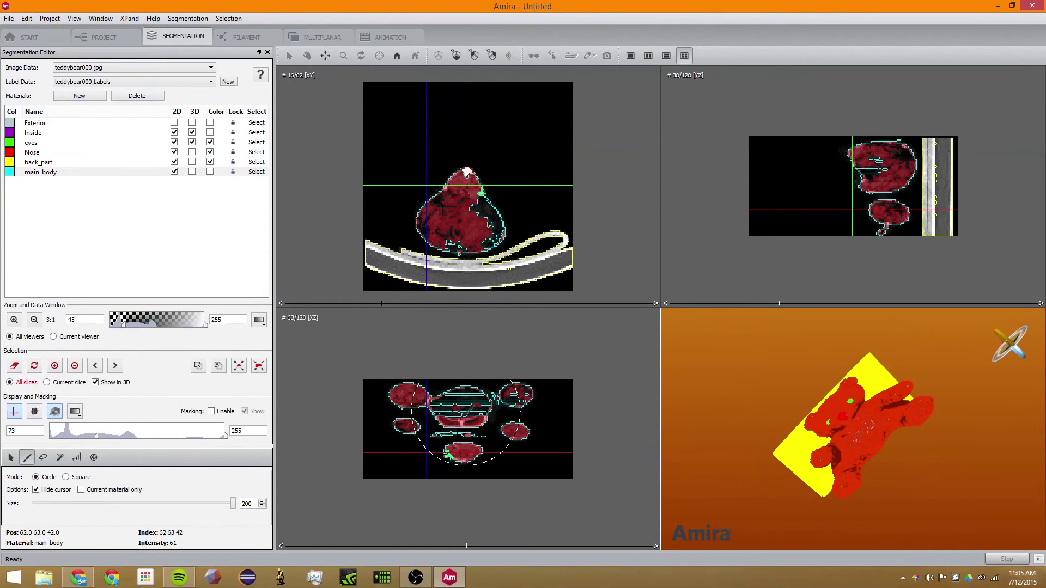
pyautogui.moveTo(457, 431); pyautogui.dragTo(438, 428)
pyautogui.moveTo(145, 507); pyautogui.dragTo(71, 505)
pyautogui.click(71, 504)
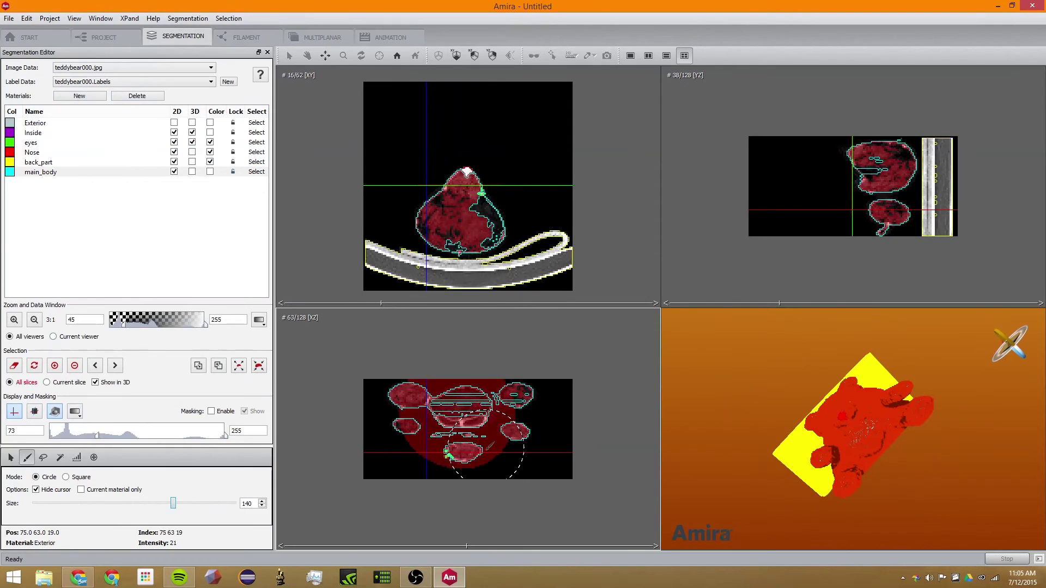
pyautogui.keyDown('ctrl'); pyautogui.moveTo(485, 444); pyautogui.dragTo(368, 342); pyautogui.keyUp('ctrl')
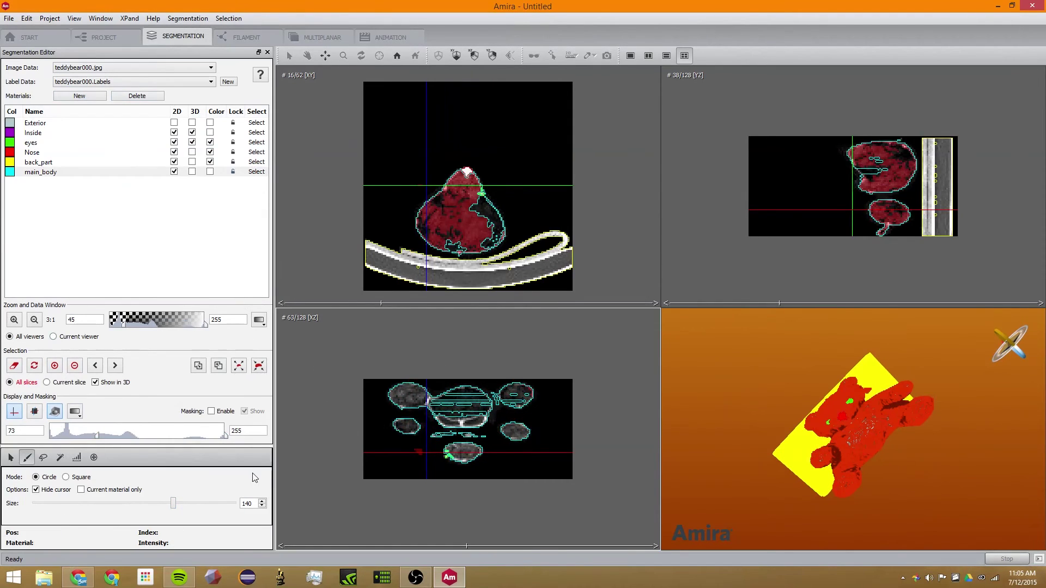
# - Set the brush size to 60 and paint over the torso and the limb to its left in XZ slice 63
pyautogui.click(80, 507)
pyautogui.moveTo(80, 499); pyautogui.dragTo(65, 503)
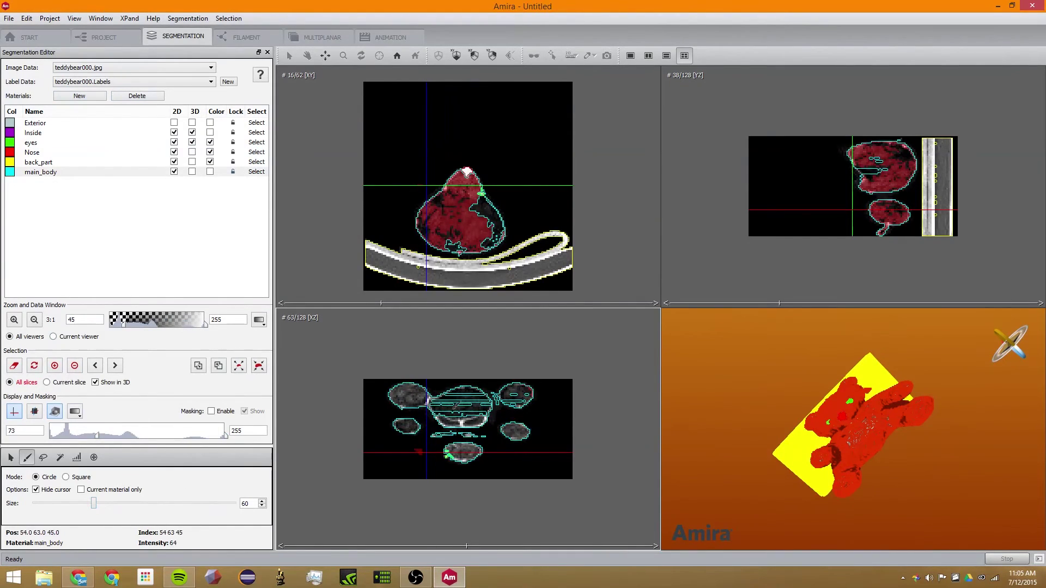
pyautogui.click(457, 406)
pyautogui.moveTo(455, 406); pyautogui.dragTo(473, 405)
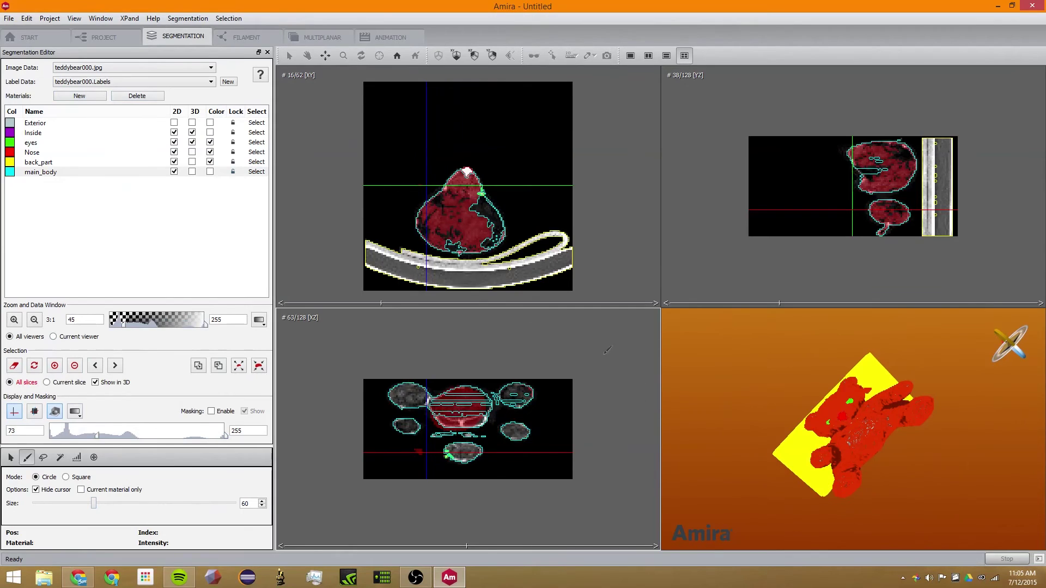
pyautogui.click(413, 395)
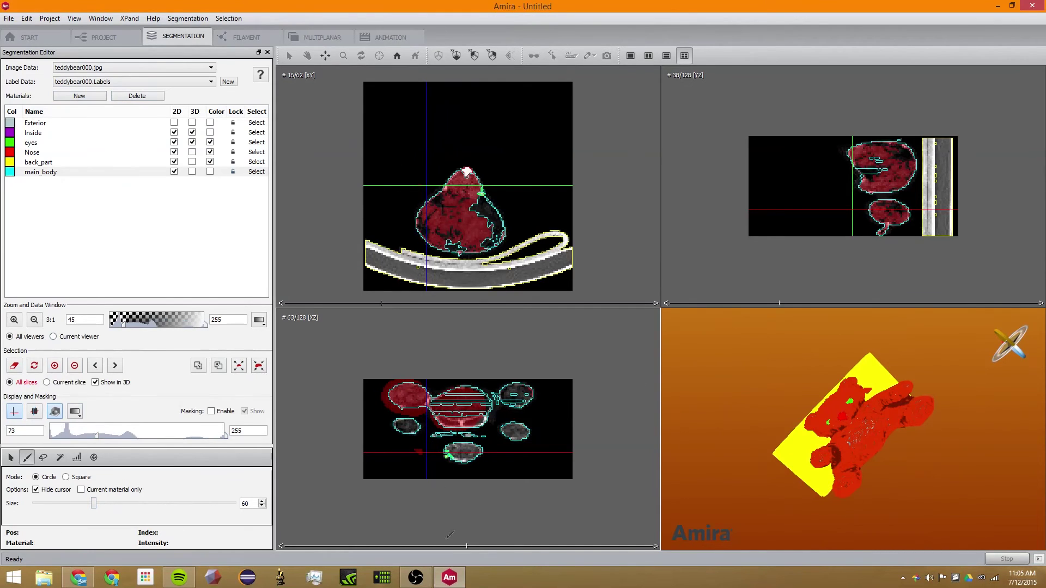
# - Clear the selection and brush over the limb area right of the torso in XZ slices 62 and 82
pyautogui.moveTo(464, 546); pyautogui.dragTo(464, 545)
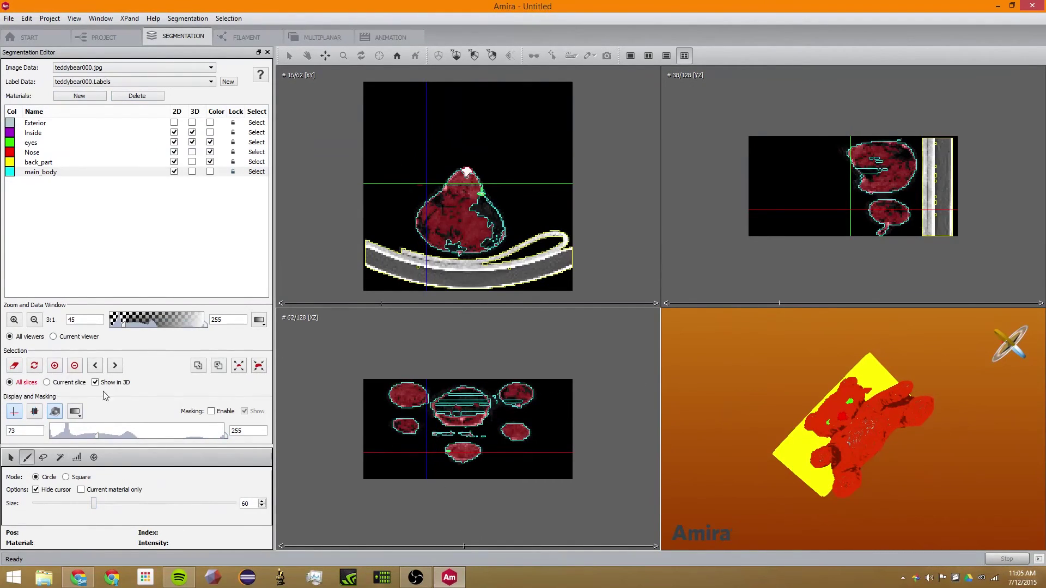
pyautogui.click(13, 365)
pyautogui.click(516, 396)
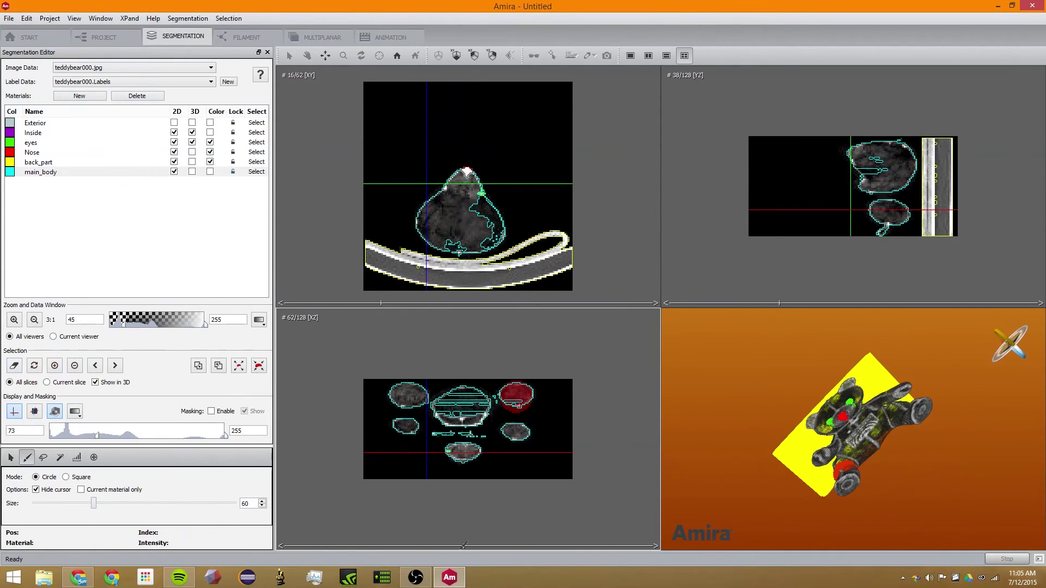
pyautogui.moveTo(464, 545); pyautogui.dragTo(521, 545)
pyautogui.click(523, 397)
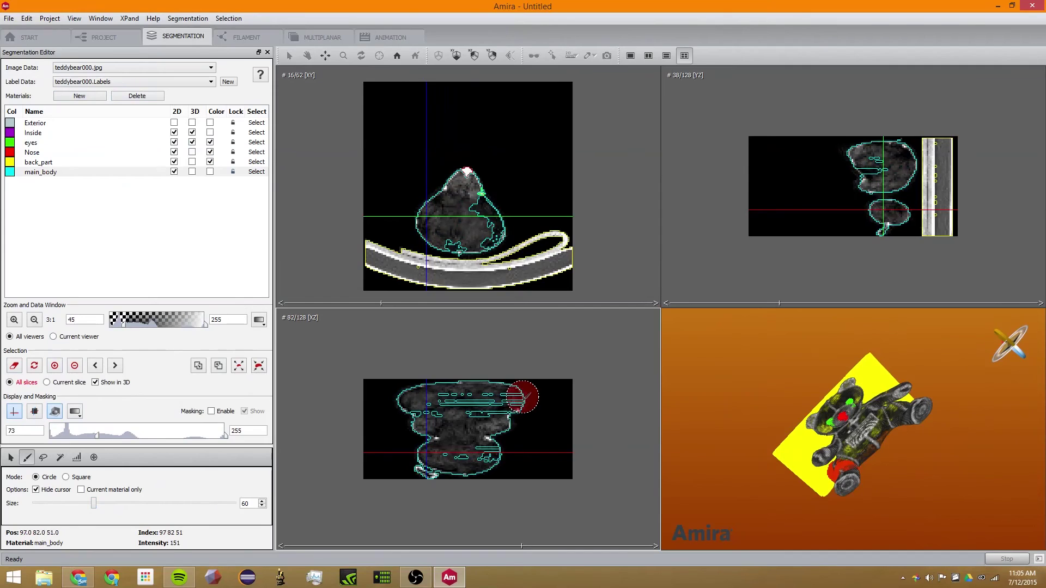
# - Hide the 3D volume rendering and the Inside, eyes, Nose and back_part materials, leaving only the brushed selection in the 3D view
pyautogui.moveTo(886, 455); pyautogui.dragTo(972, 437)
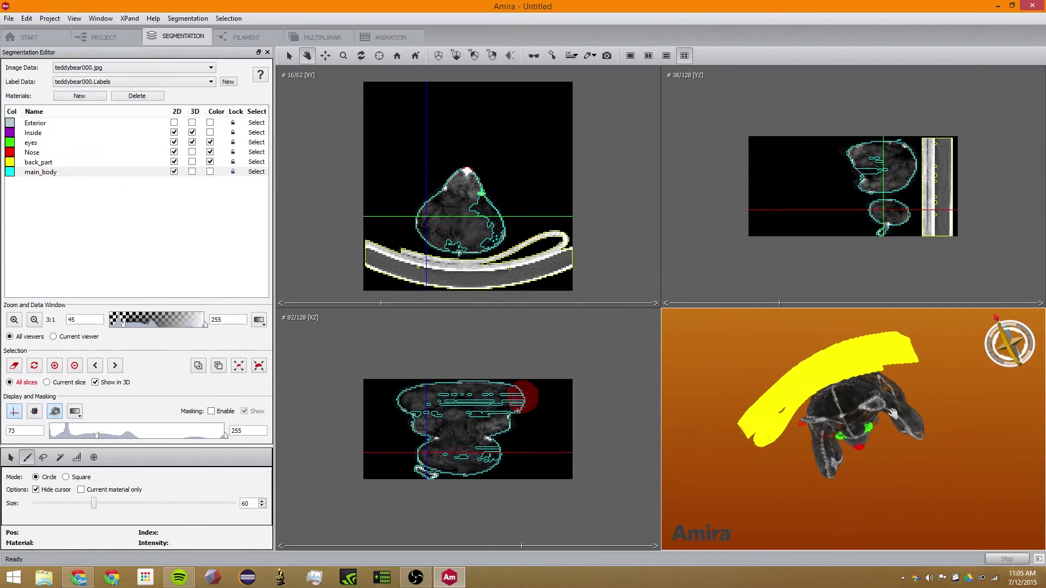
pyautogui.click(192, 133)
pyautogui.moveTo(806, 434); pyautogui.dragTo(892, 372)
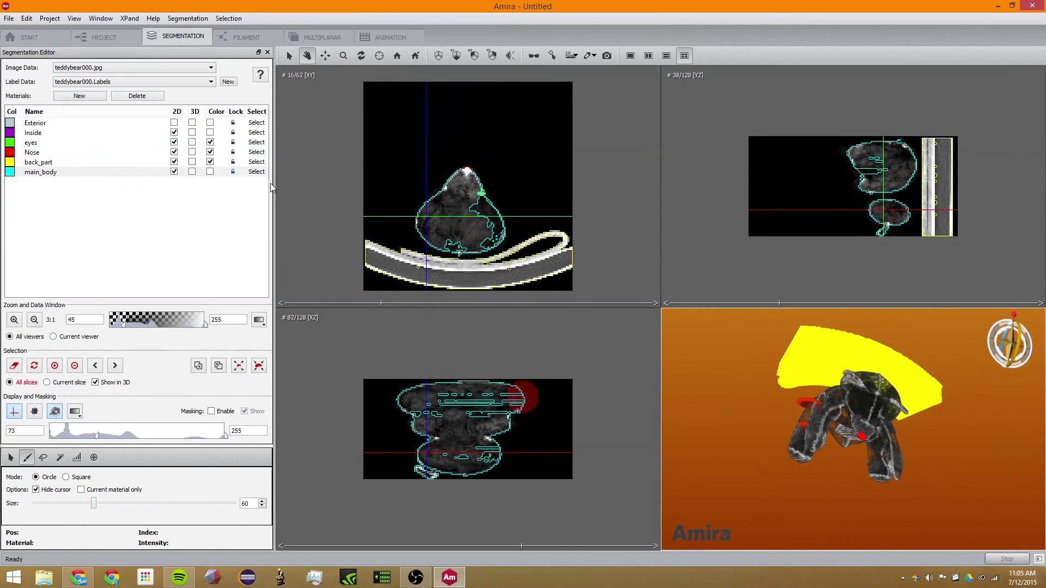
pyautogui.click(210, 142)
pyautogui.click(209, 152)
pyautogui.click(210, 162)
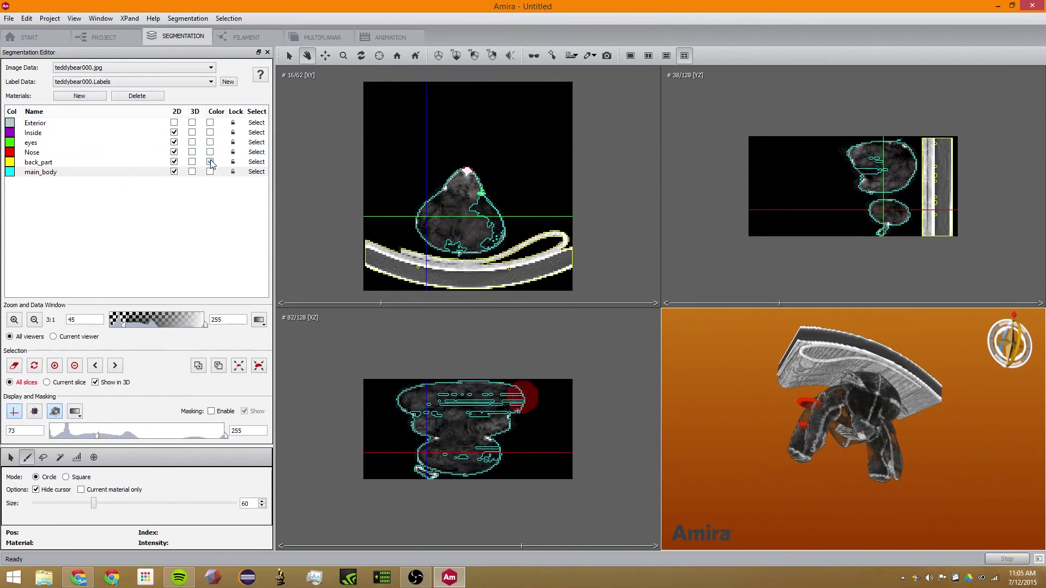
pyautogui.click(54, 411)
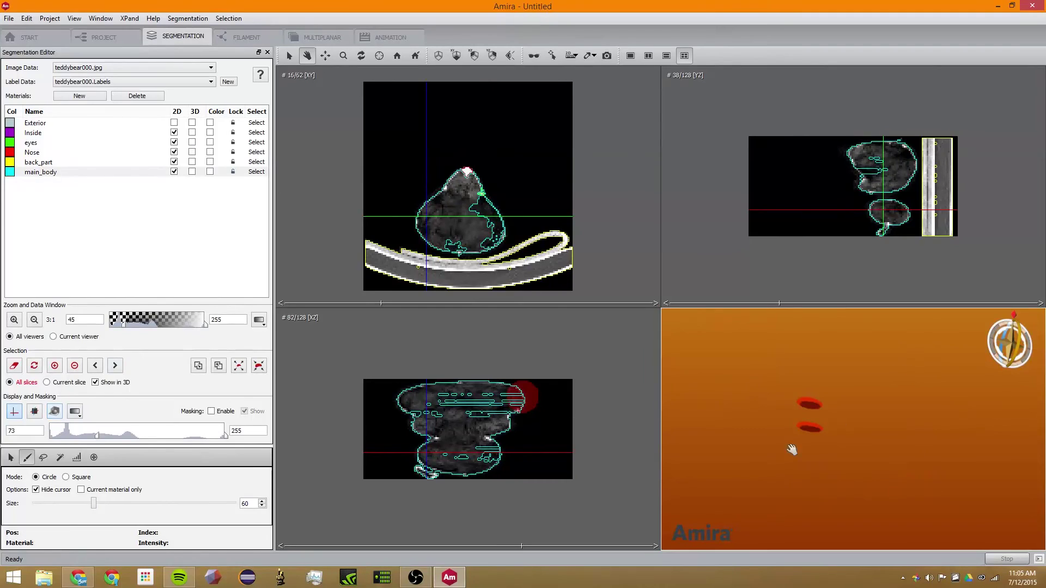
pyautogui.moveTo(792, 449); pyautogui.dragTo(820, 429)
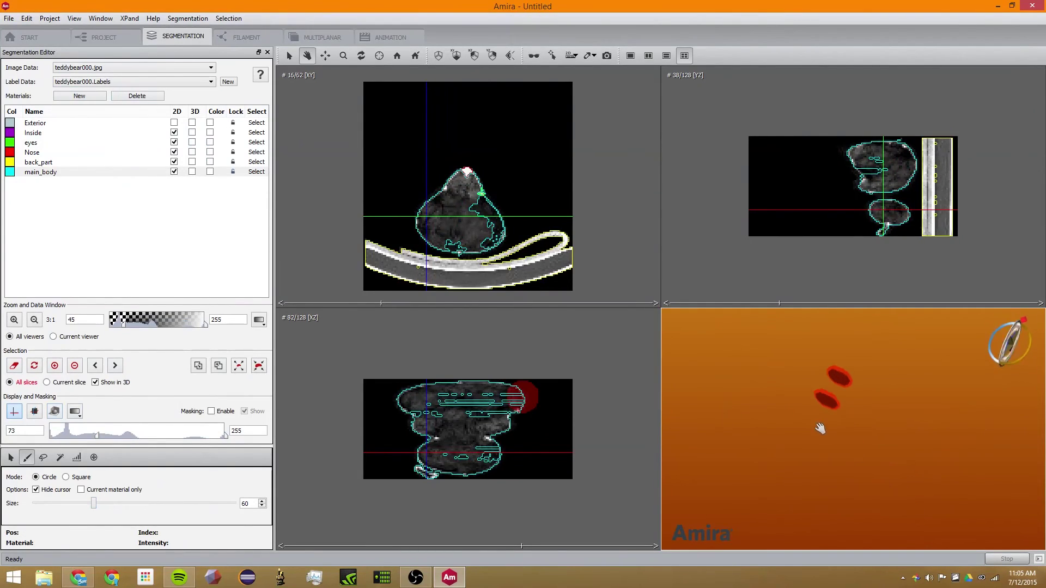
# - Interpolate the brushed selection between the two slices and inspect the resulting volume in 3D
pyautogui.click(228, 18)
pyautogui.click(240, 116)
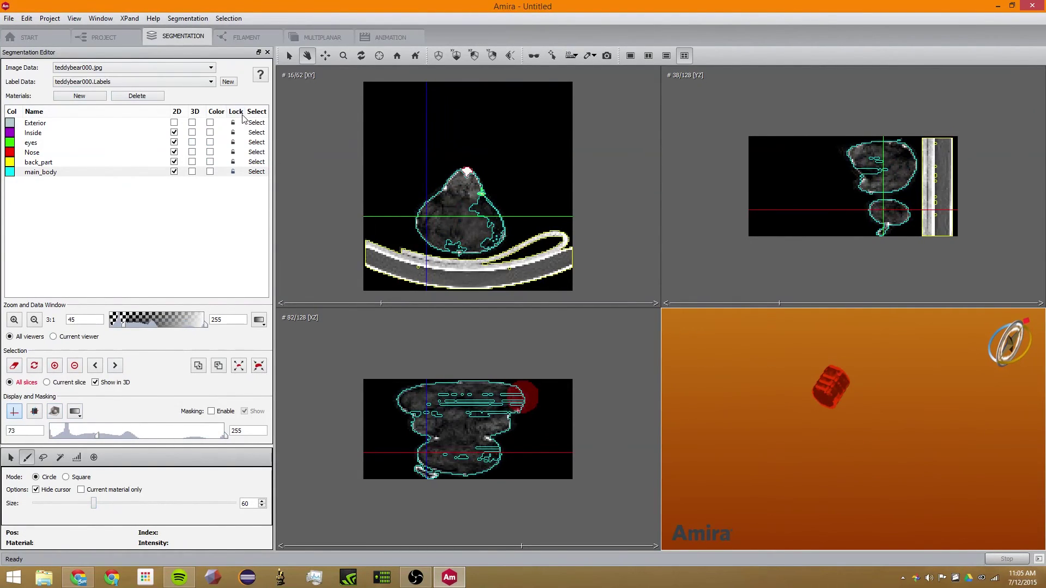
pyautogui.moveTo(841, 376); pyautogui.dragTo(768, 384)
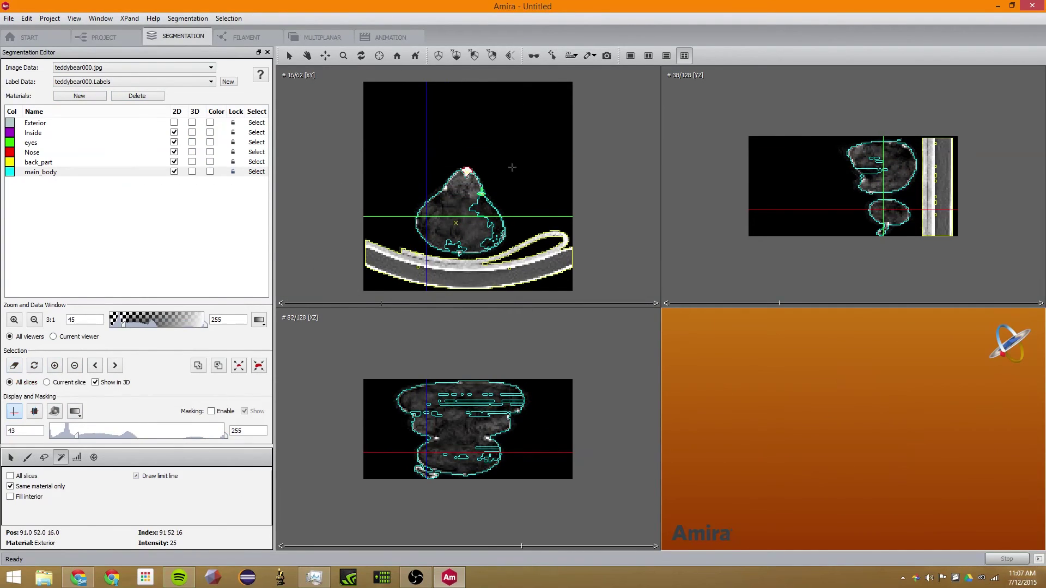
# - Select the bear's body with the Magic Wand on the current XY, XZ and YZ slices, limited to the same material
pyautogui.click(446, 202)
pyautogui.keyDown('shift'); pyautogui.click(491, 210); pyautogui.keyUp('shift')
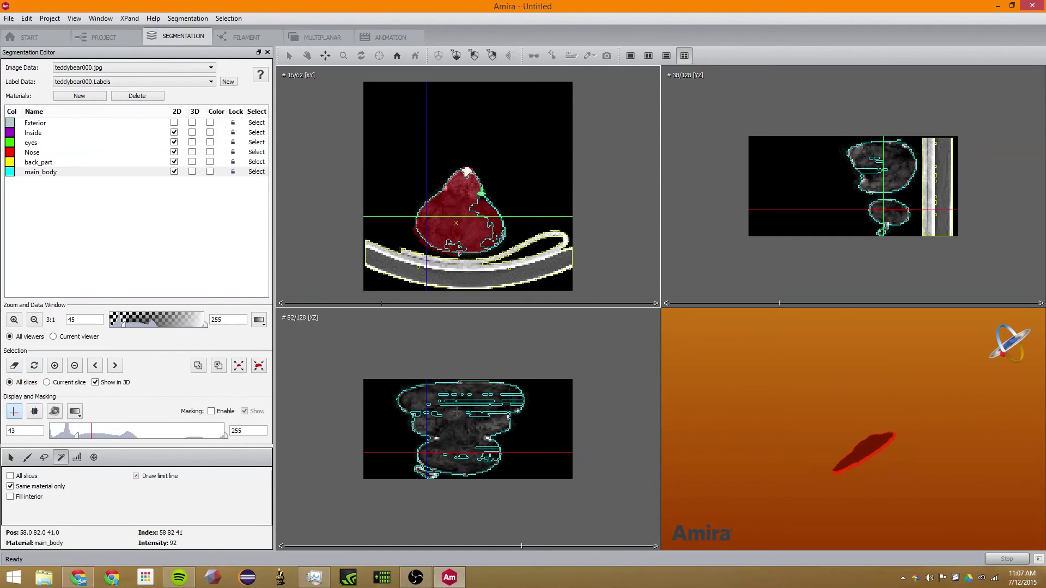
pyautogui.keyDown('shift'); pyautogui.click(453, 425); pyautogui.keyUp('shift')
pyautogui.keyDown('shift'); pyautogui.click(897, 165); pyautogui.keyUp('shift')
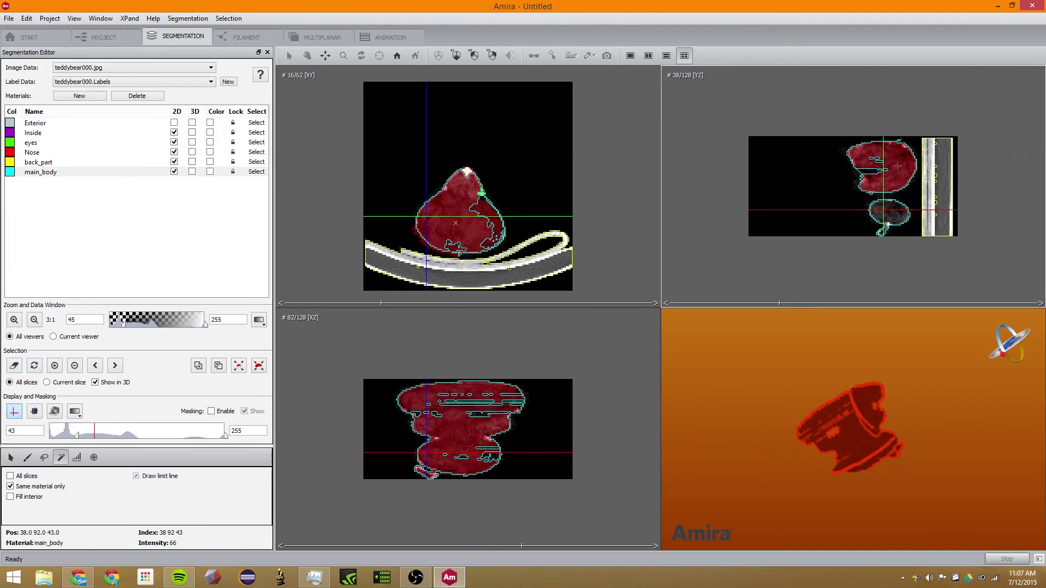
# - Add the unselected lower body region in YZ slice 38 to the Magic Wand selection and inspect the intersecting slices in 3D
pyautogui.keyDown('shift'); pyautogui.click(894, 218); pyautogui.keyUp('shift')
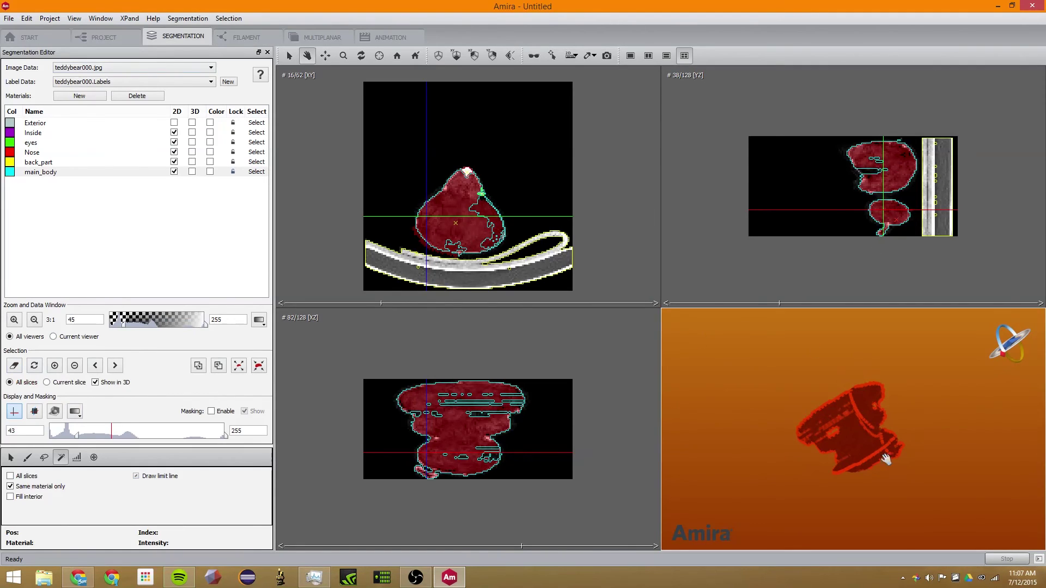
pyautogui.moveTo(887, 460); pyautogui.dragTo(1012, 436)
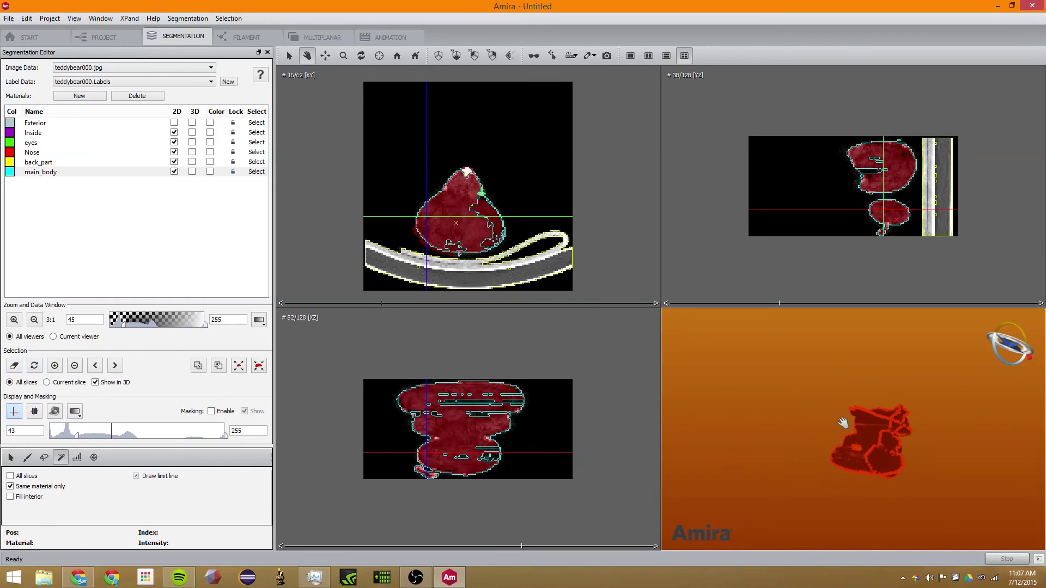
pyautogui.moveTo(843, 424); pyautogui.dragTo(997, 465)
pyautogui.moveTo(818, 404); pyautogui.dragTo(764, 367)
# - Wrap the three orthogonal slice selections into a volume, continuing despite the long computation, and inspect the result in 3D
pyautogui.click(223, 20)
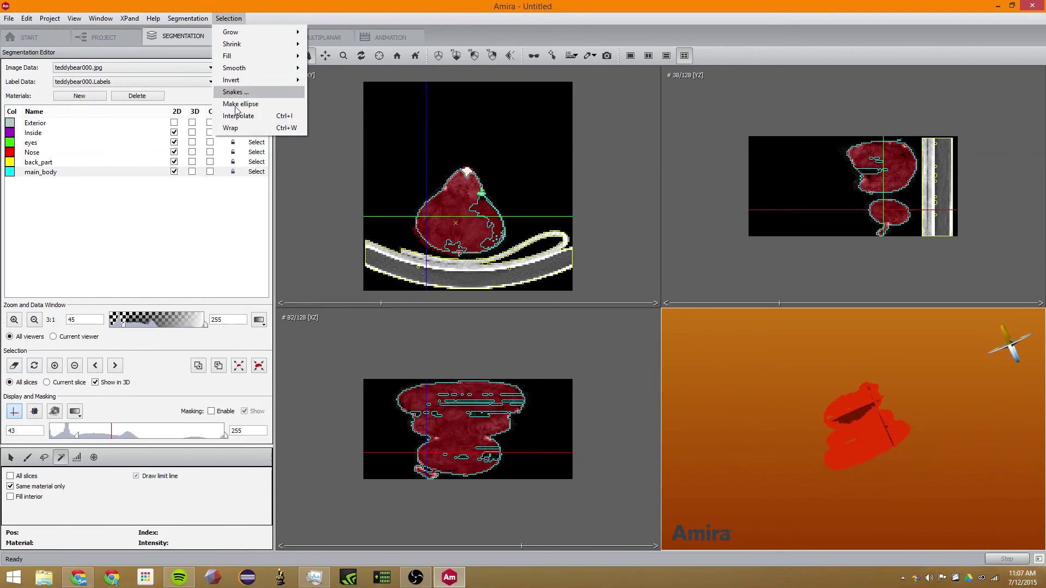
pyautogui.click(242, 130)
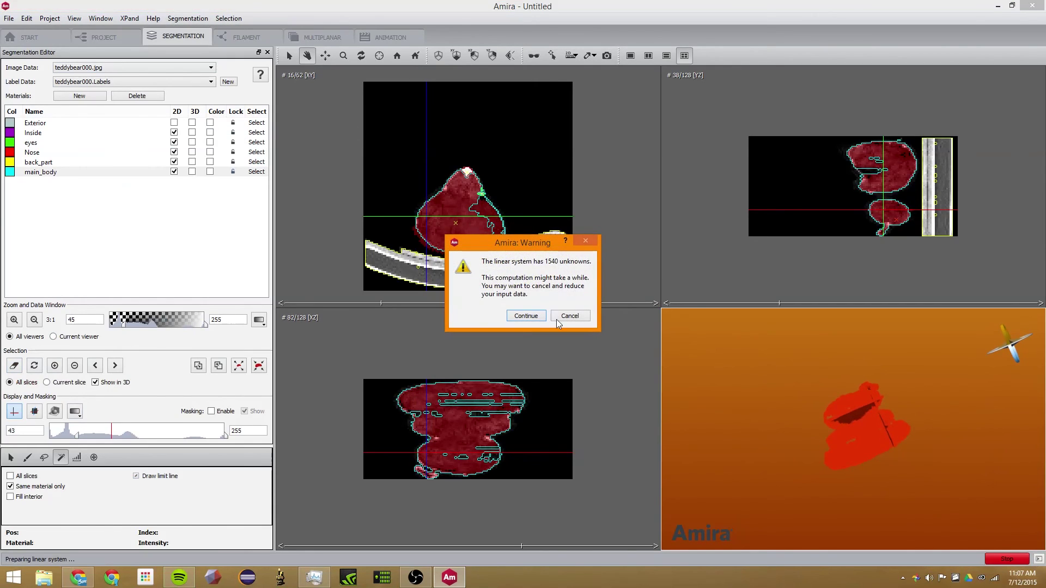
pyautogui.click(527, 316)
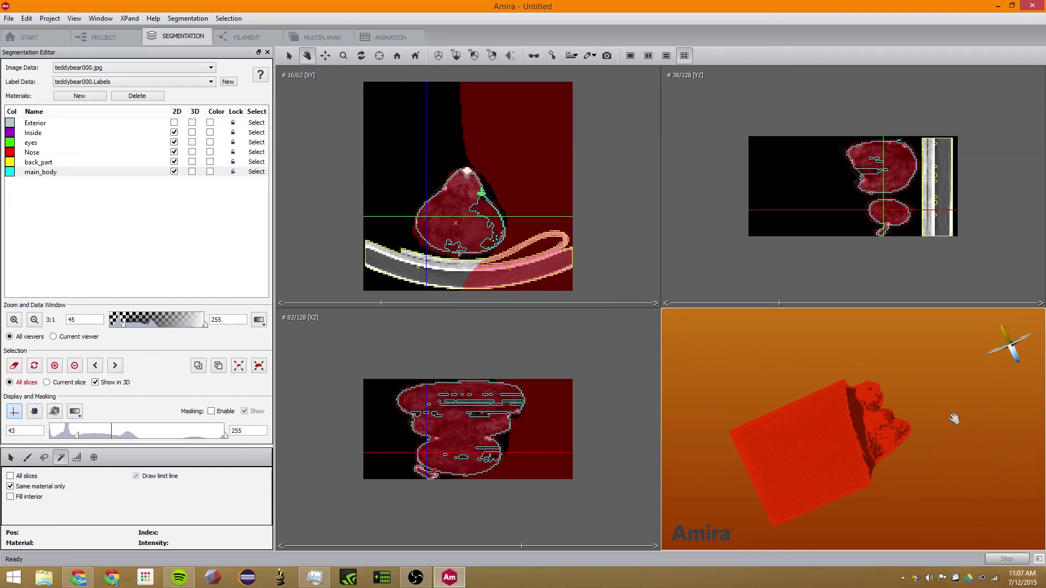
pyautogui.moveTo(936, 420); pyautogui.dragTo(1007, 497)
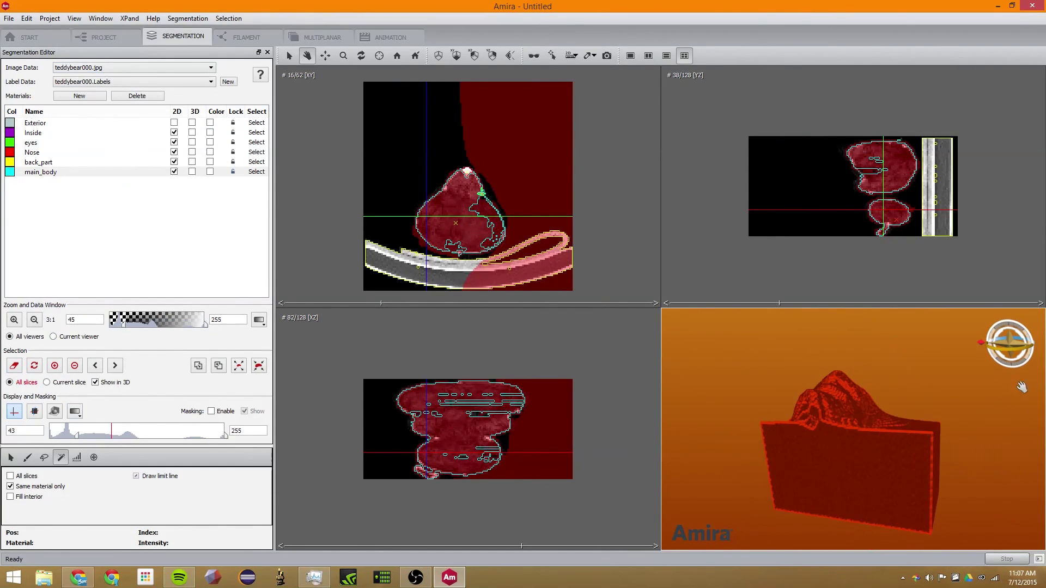
pyautogui.moveTo(826, 413); pyautogui.dragTo(770, 479)
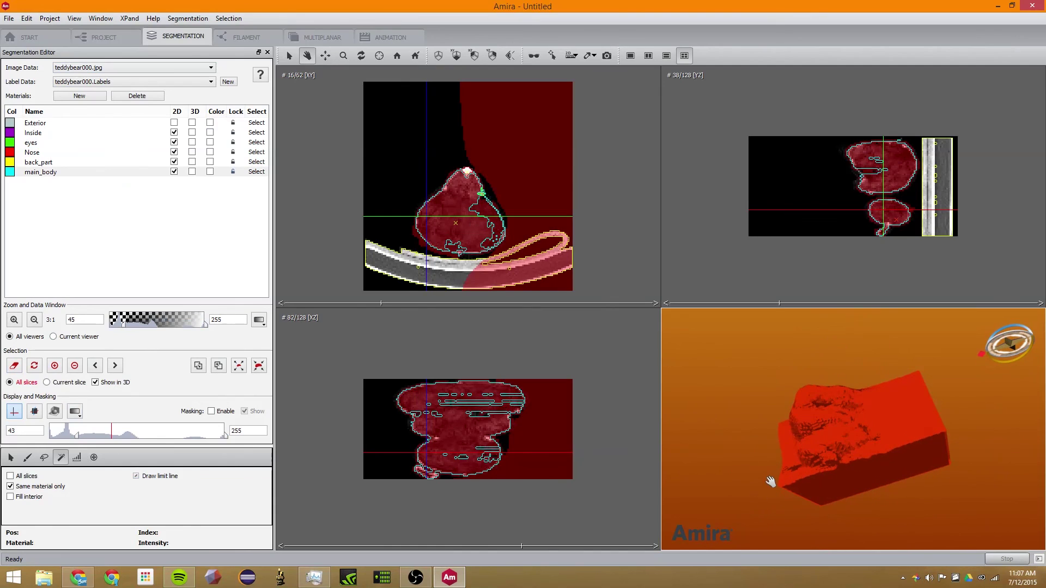
# - Clear the wrapped selection and return to the Project workspace
pyautogui.click(14, 369)
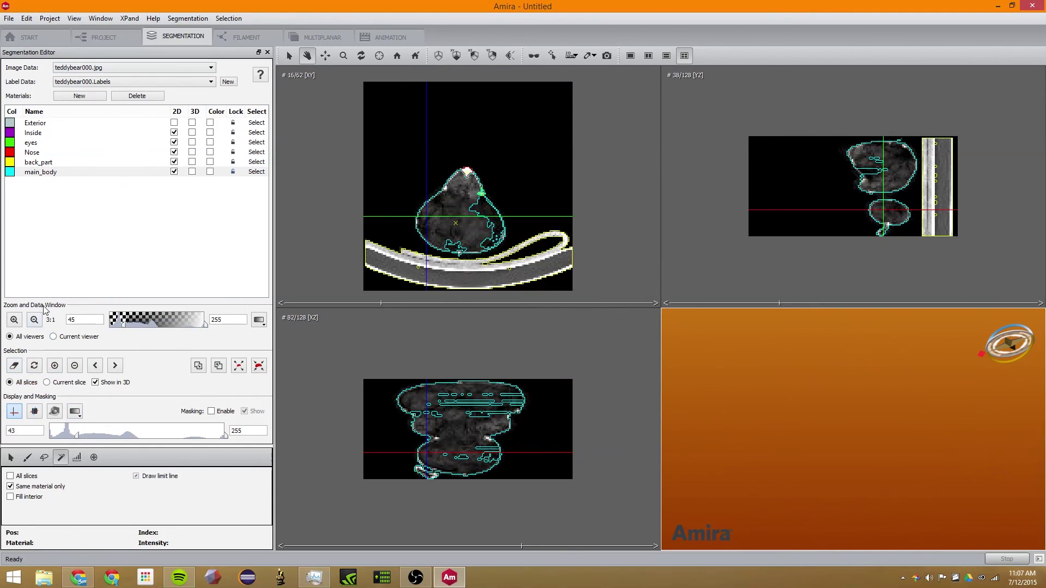
pyautogui.click(109, 39)
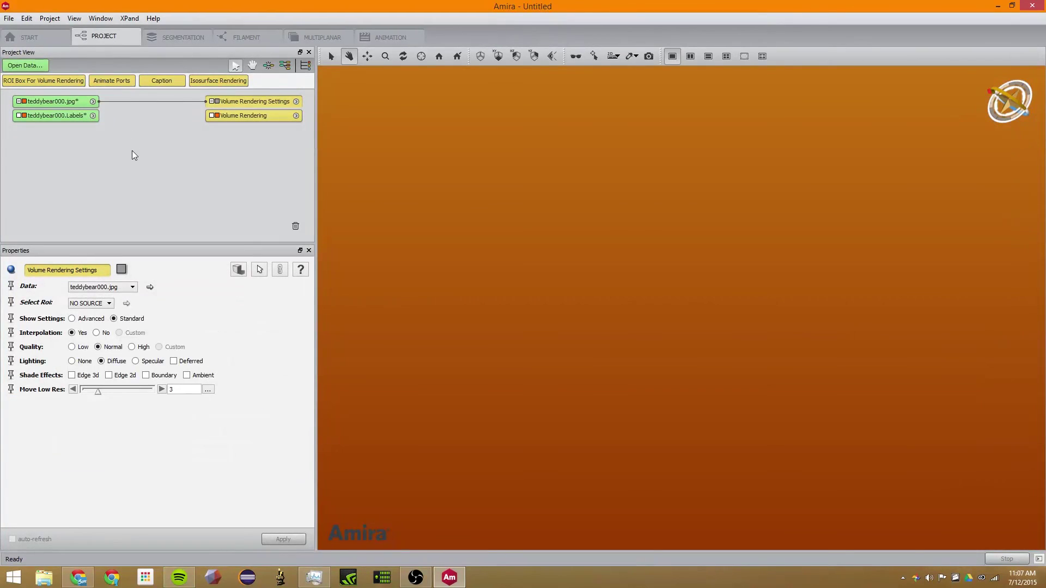